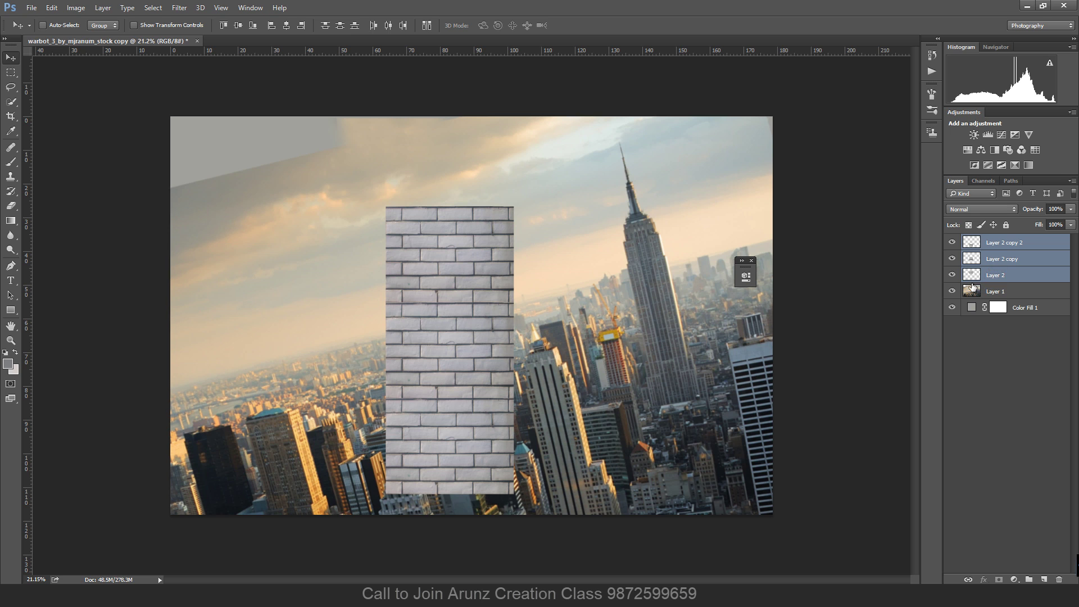
Merge the three selected brick layers, and place a duplicate of the merged wall against its right edge.
{"action": "key", "text": "ctrl+e"}
{"action": "key", "text": "ctrl+j"}
{"action": "key", "text": "ctrl+t"}
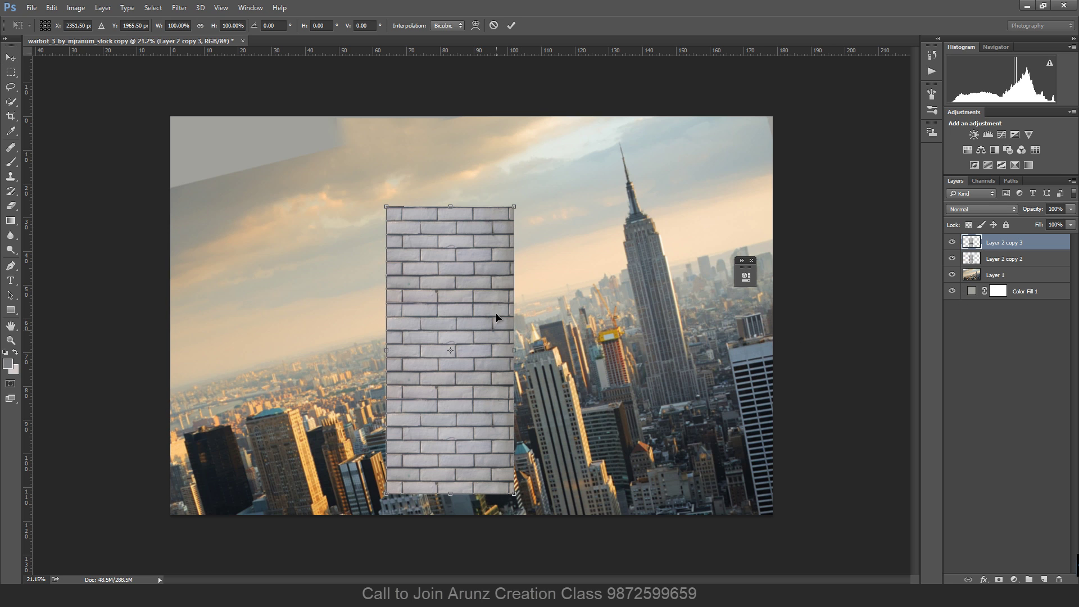
{"action": "left_click_drag", "start_coordinate": [493, 289], "coordinate": [616, 297]}
Distort the duplicated brick panel into a narrow side face receding in perspective from the front wall's right edge.
{"action": "left_click_drag", "start_coordinate": [641, 207], "coordinate": [552, 231]}
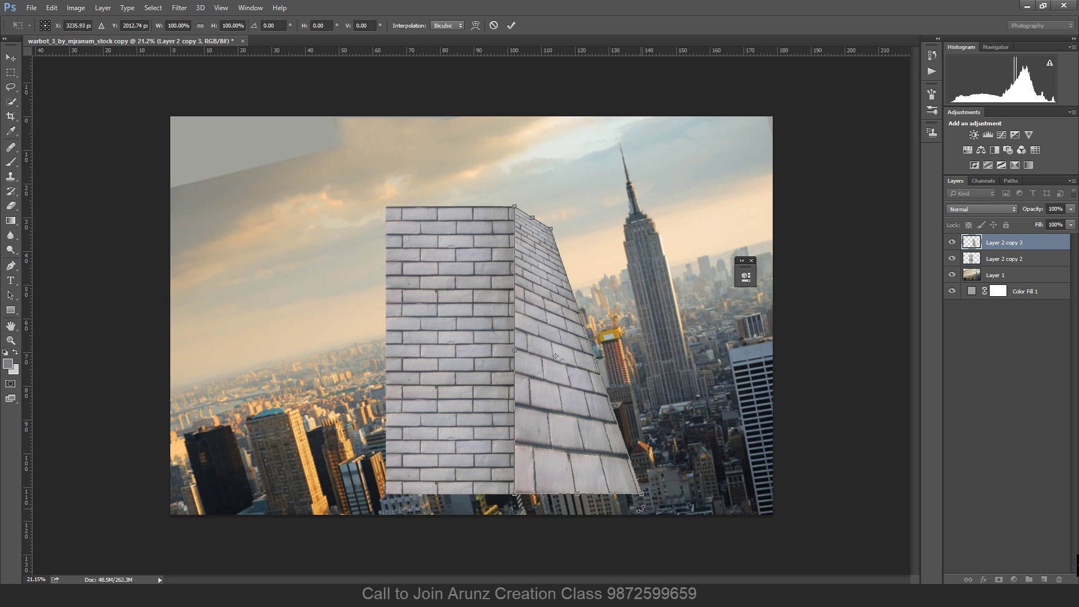
{"action": "left_click_drag", "start_coordinate": [631, 493], "coordinate": [554, 481]}
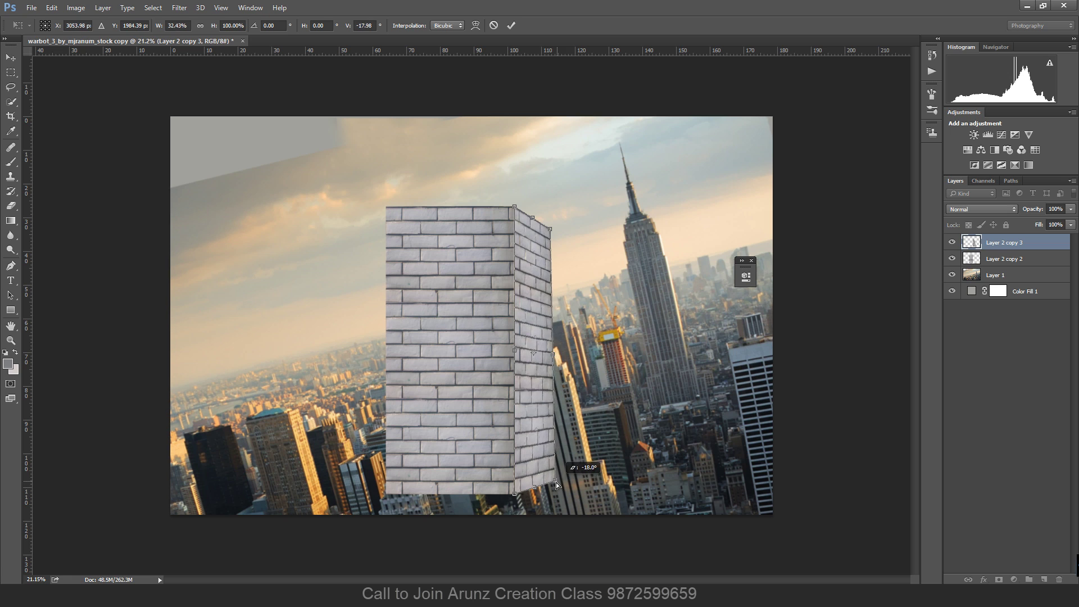
{"action": "left_click_drag", "start_coordinate": [547, 230], "coordinate": [545, 231]}
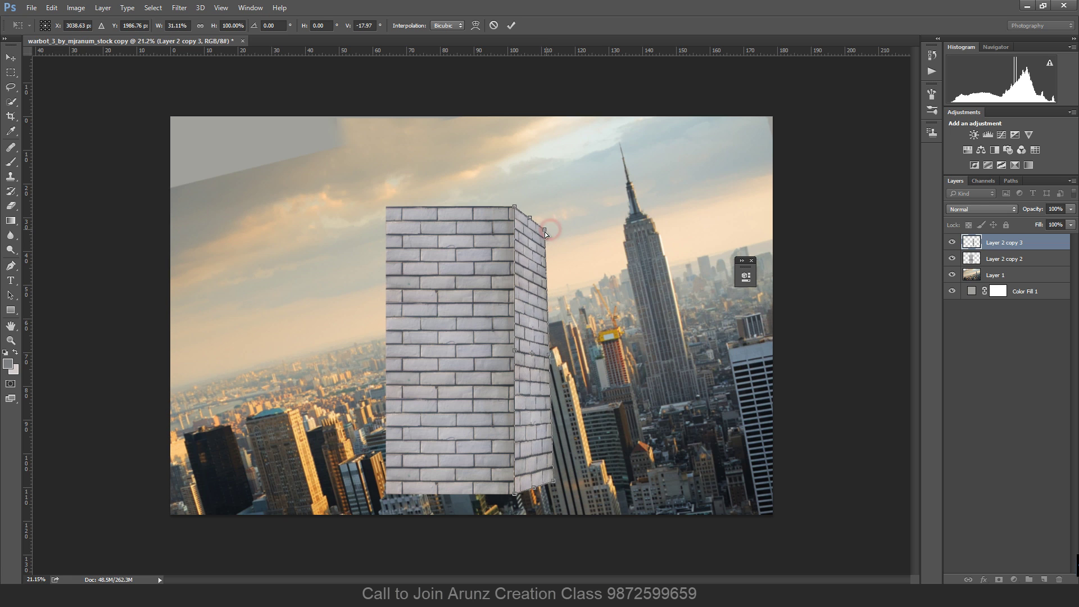
{"action": "left_click_drag", "start_coordinate": [558, 476], "coordinate": [549, 481]}
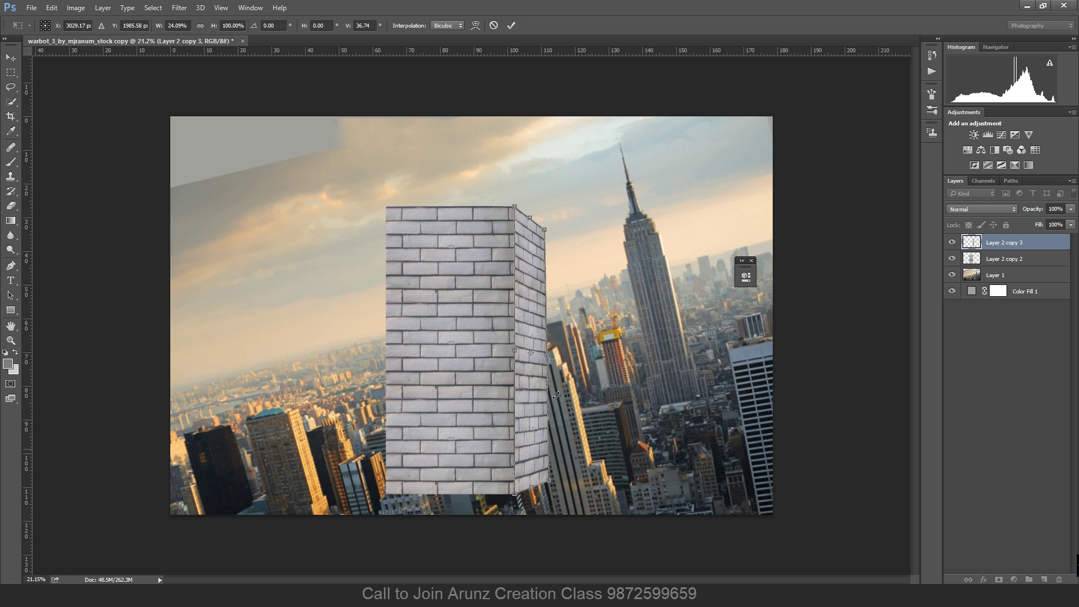
{"action": "double_click", "coordinate": [540, 291]}
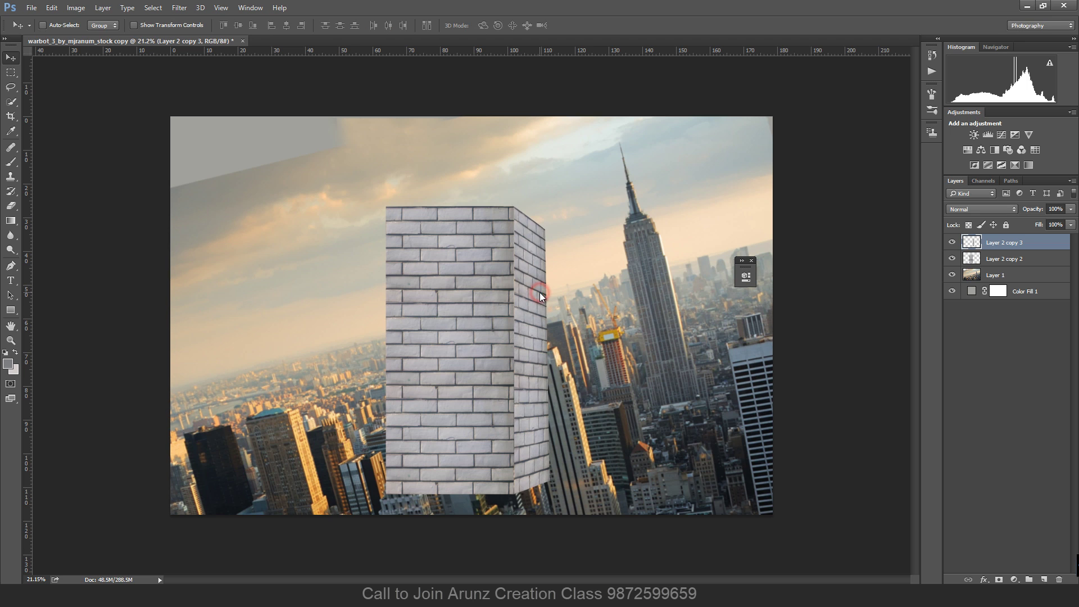
Merge the front and side brick faces into a single building layer.
{"action": "left_click", "coordinate": [1000, 257], "text": "shift"}
{"action": "key", "text": "ctrl+e"}
{"action": "key", "text": "ctrl+minus"}
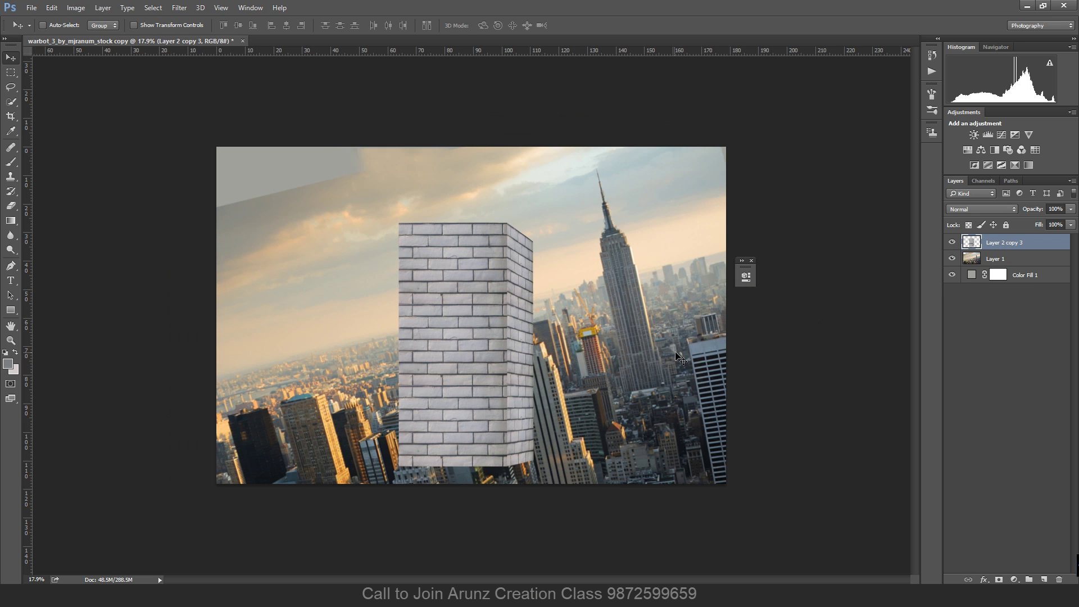
Move the brick building to the left edge of the cityscape, rotated about -6.1° and scaled to about 132%.
{"action": "key", "text": "ctrl+t"}
{"action": "left_click_drag", "start_coordinate": [487, 299], "coordinate": [322, 292]}
{"action": "left_click_drag", "start_coordinate": [391, 284], "coordinate": [394, 269]}
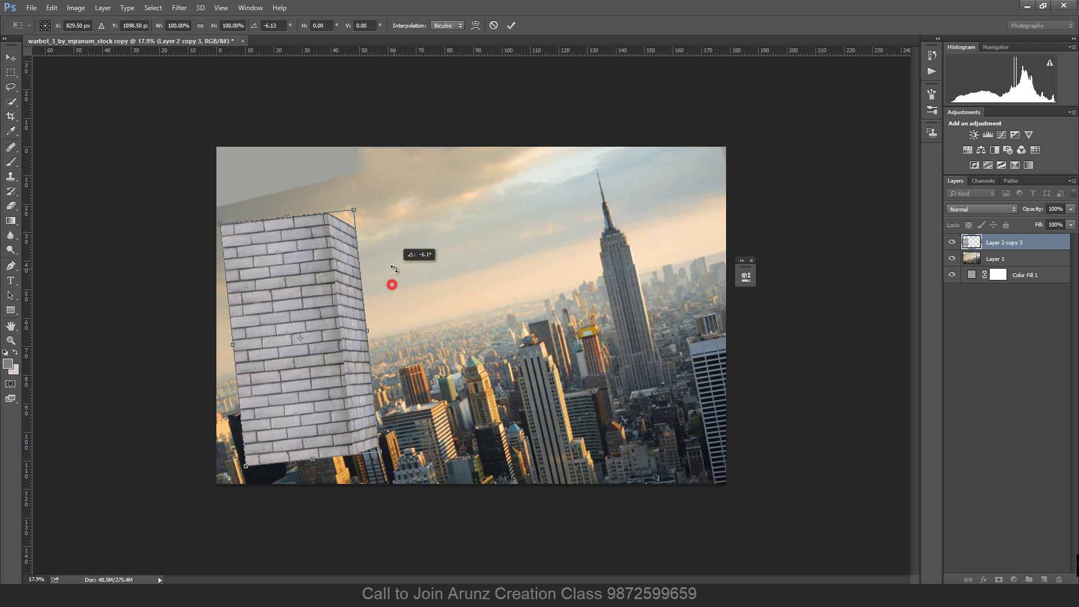
{"action": "left_click_drag", "start_coordinate": [356, 211], "coordinate": [386, 140]}
{"action": "left_click_drag", "start_coordinate": [364, 229], "coordinate": [330, 218]}
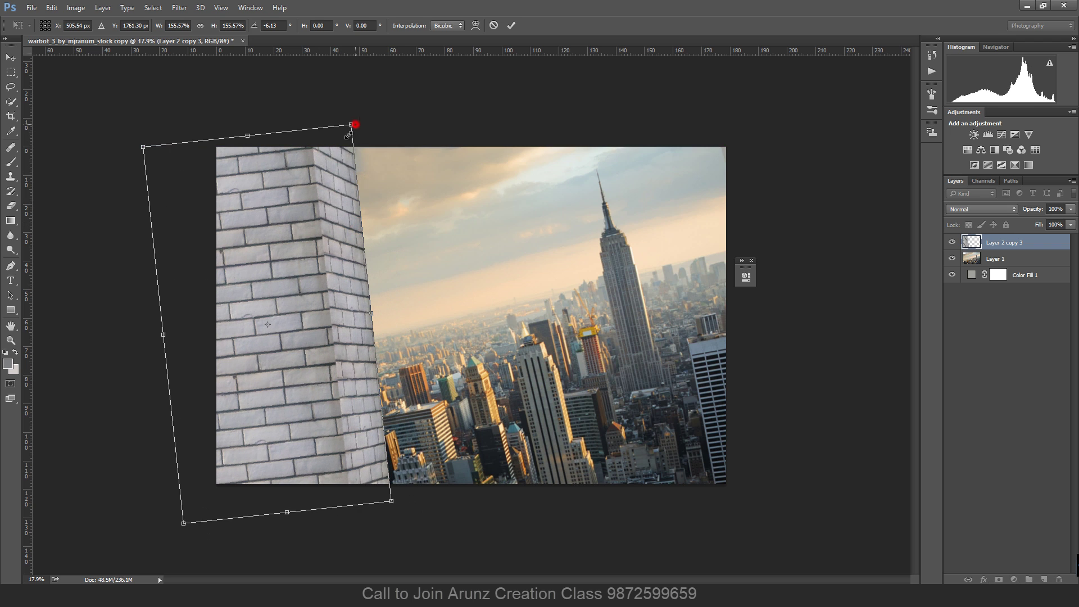
{"action": "left_click_drag", "start_coordinate": [351, 126], "coordinate": [339, 155]}
{"action": "left_click_drag", "start_coordinate": [300, 261], "coordinate": [301, 233]}
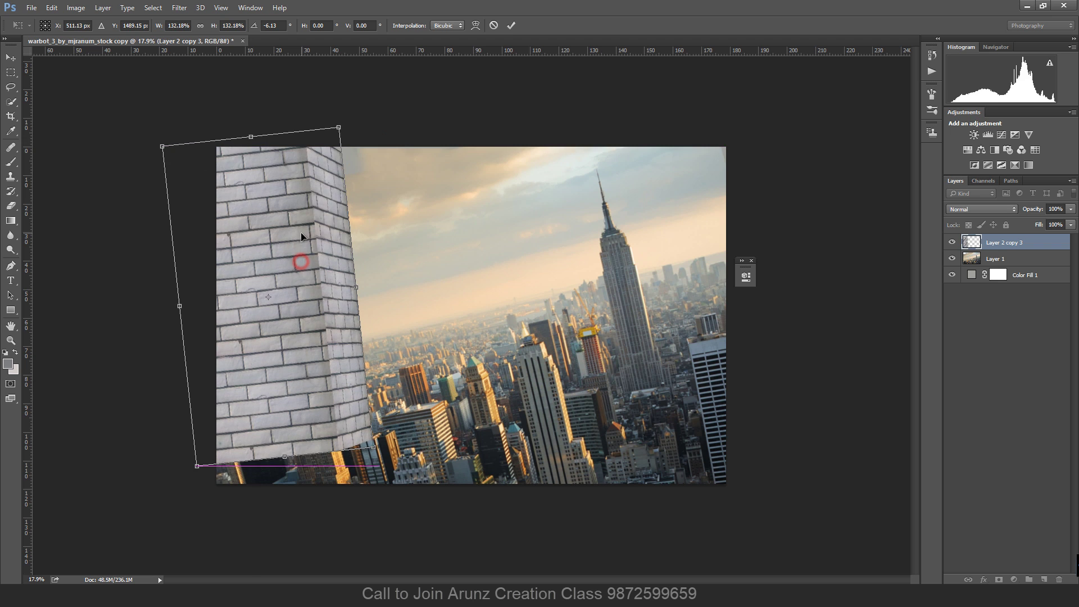
{"action": "double_click", "coordinate": [307, 273]}
Enlarge the building again to about 127% and tilt it about -1.8° so that it spans the full image height.
{"action": "scroll", "coordinate": [322, 309], "scroll_direction": "down", "scroll_amount": 2}
{"action": "key", "text": "ctrl+t"}
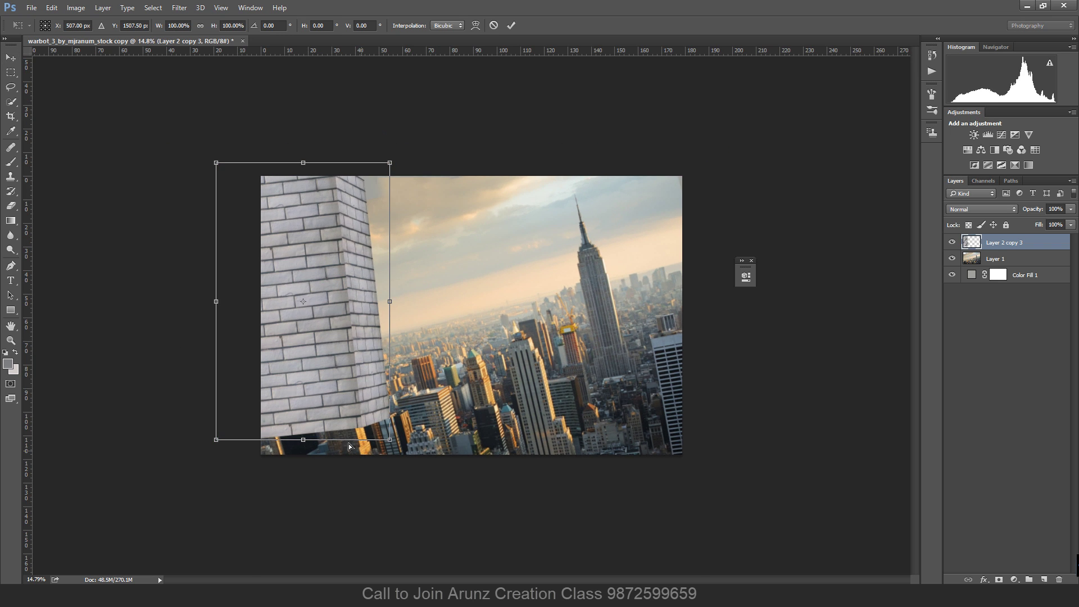
{"action": "left_click_drag", "start_coordinate": [383, 447], "coordinate": [410, 472]}
{"action": "key", "text": "ctrl+z"}
{"action": "left_click_drag", "start_coordinate": [374, 389], "coordinate": [359, 395]}
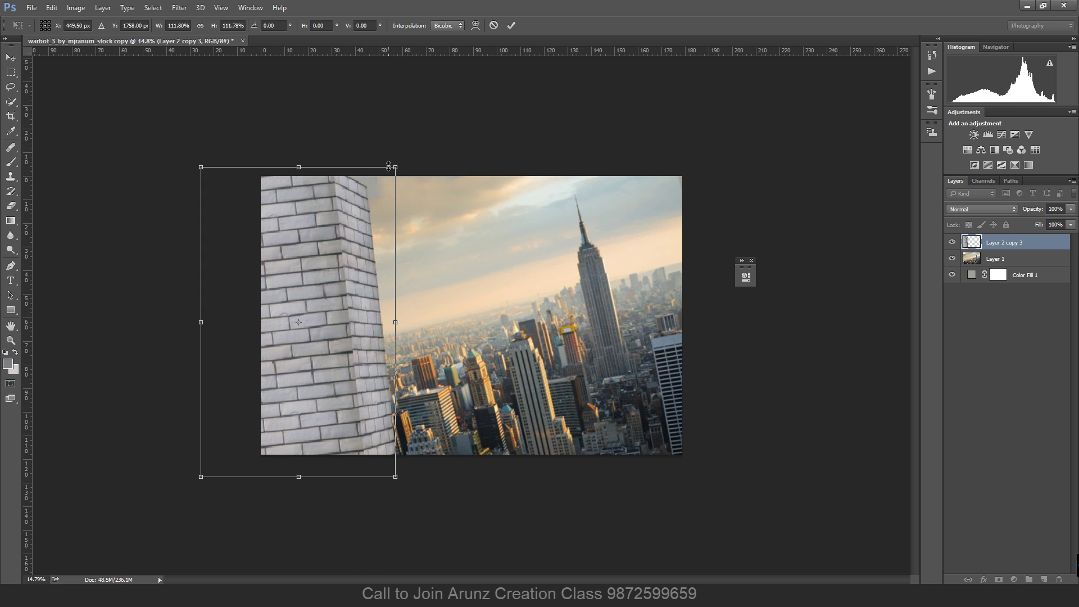
{"action": "left_click_drag", "start_coordinate": [398, 170], "coordinate": [413, 148]}
{"action": "left_click_drag", "start_coordinate": [382, 211], "coordinate": [387, 210]}
{"action": "left_click_drag", "start_coordinate": [449, 190], "coordinate": [452, 179]}
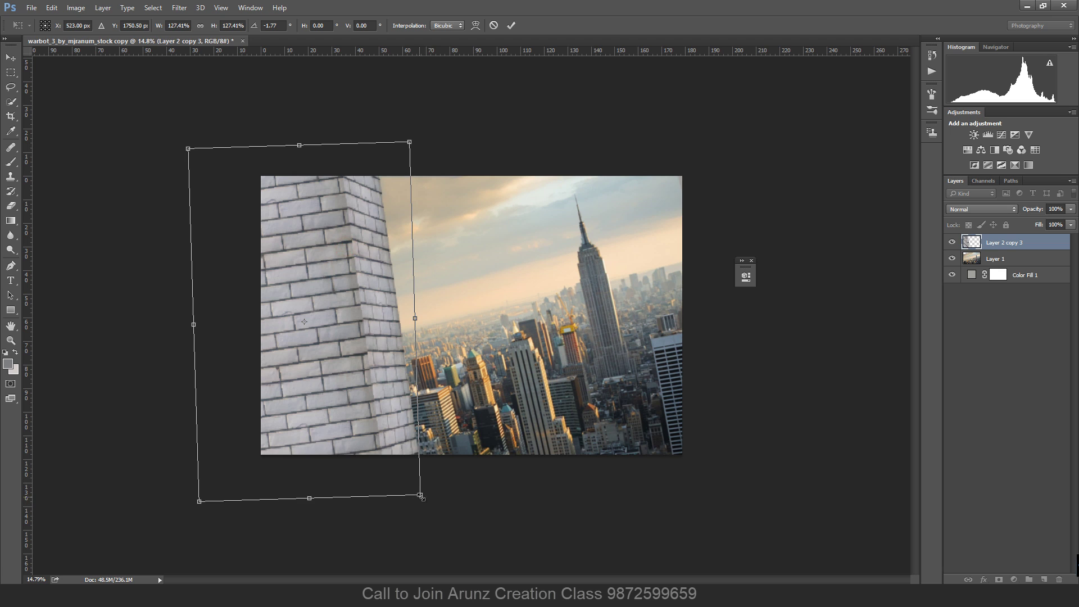
{"action": "double_click", "coordinate": [387, 422]}
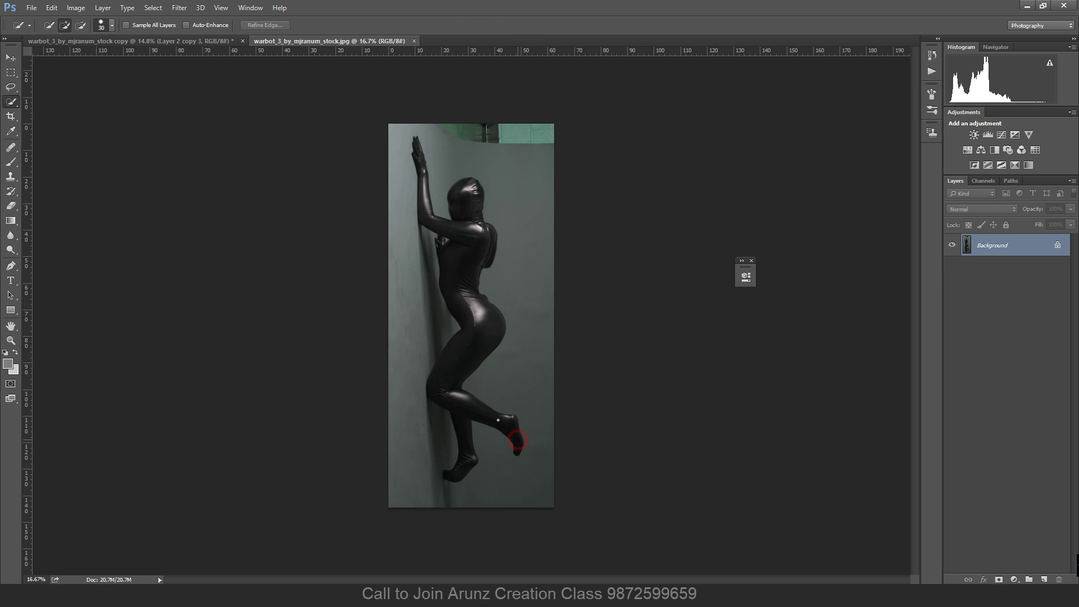
Select the black-suited figure in the stock photo with Quick Selection and mask out its background.
{"action": "mouse_move", "coordinate": [517, 441]}
{"action": "left_mouse_down"}
{"action": "mouse_move", "coordinate": [481, 412]}
{"action": "mouse_move", "coordinate": [450, 360]}
{"action": "mouse_move", "coordinate": [466, 308]}
{"action": "left_mouse_up"}
{"action": "left_click_drag", "start_coordinate": [460, 238], "coordinate": [464, 214]}
{"action": "left_click", "coordinate": [457, 472]}
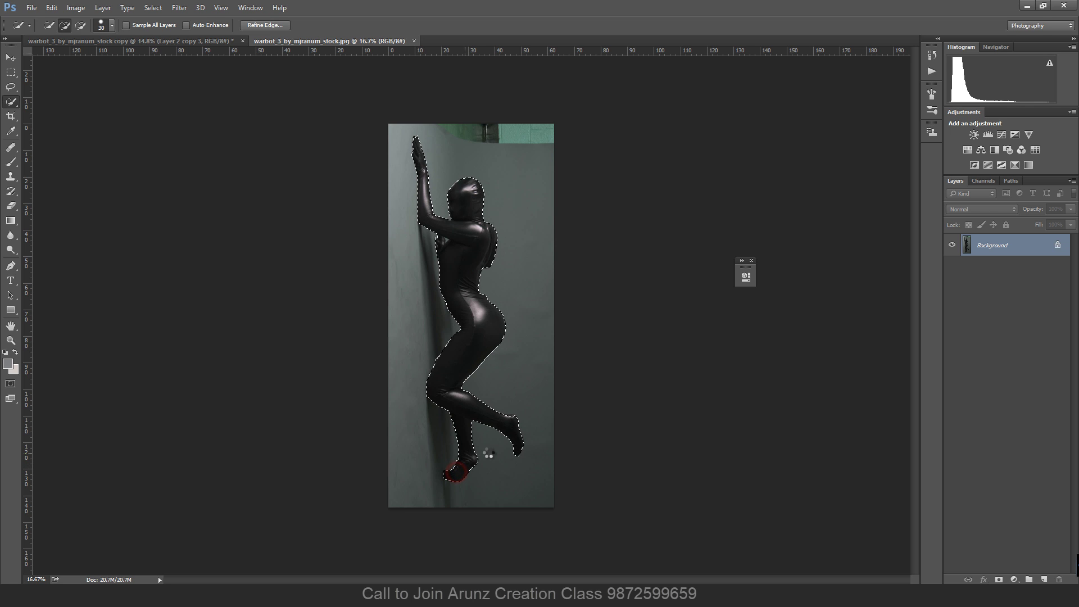
{"action": "left_click", "coordinate": [999, 580]}
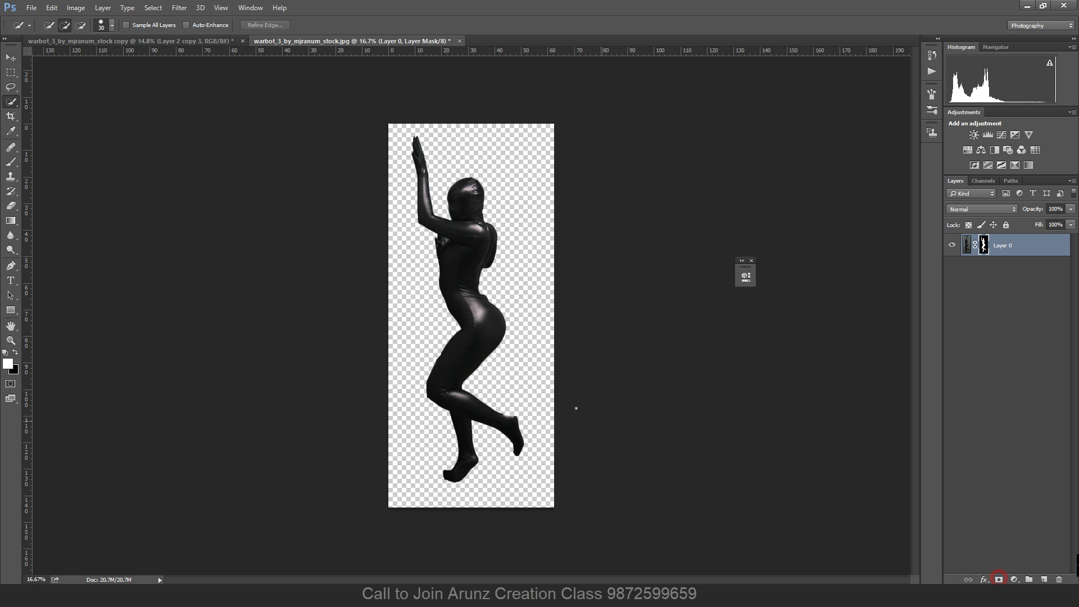
Bring the cut-out figure into the city composite and fit it against the building's corner at about 92% scale.
{"action": "left_click", "coordinate": [10, 57]}
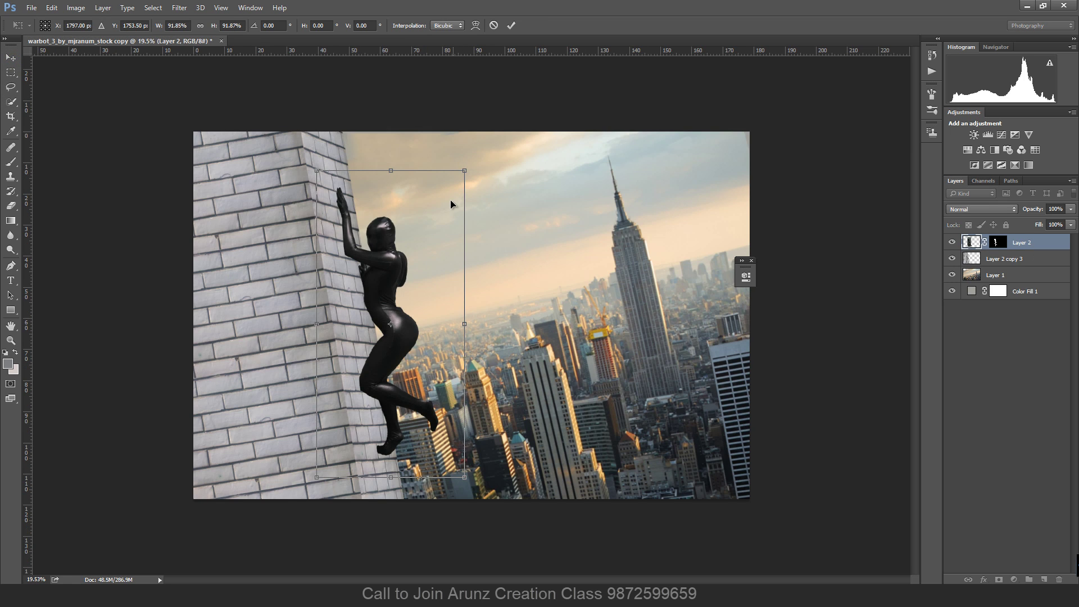
{"action": "left_click_drag", "start_coordinate": [450, 200], "coordinate": [443, 198]}
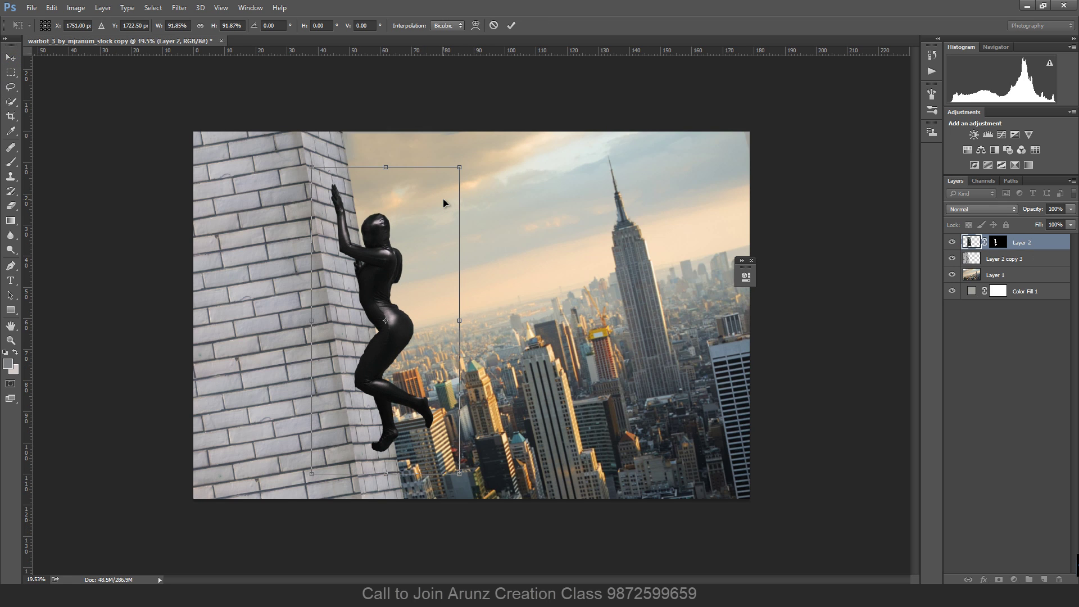
{"action": "double_click", "coordinate": [443, 198]}
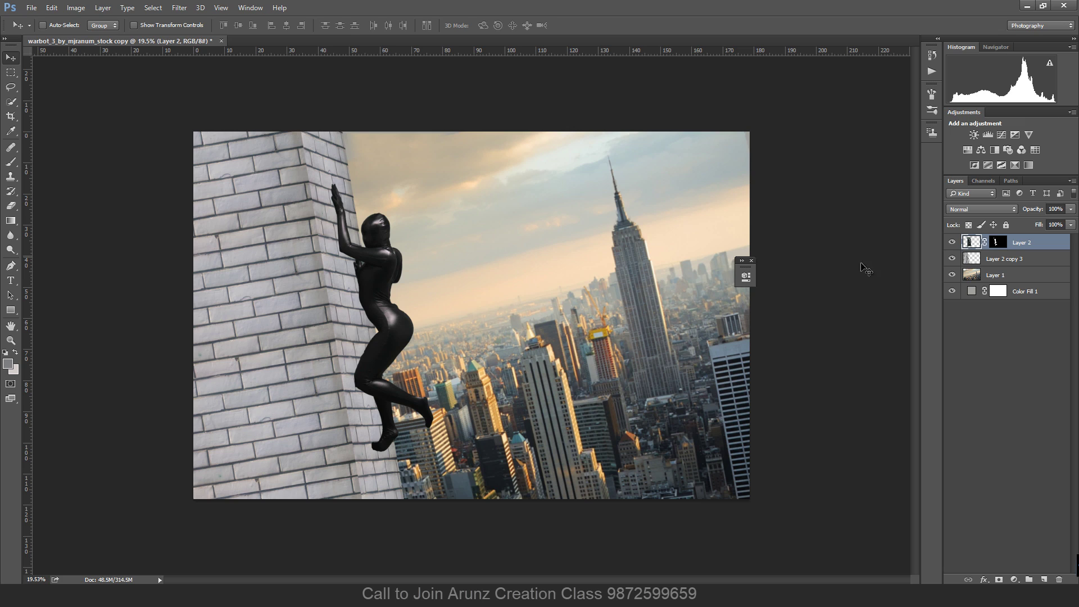
Duplicate the masked figure layer and delete the layer mask from the lower of the two layers.
{"action": "key", "text": "ctrl+j"}
{"action": "right_click", "coordinate": [997, 258]}
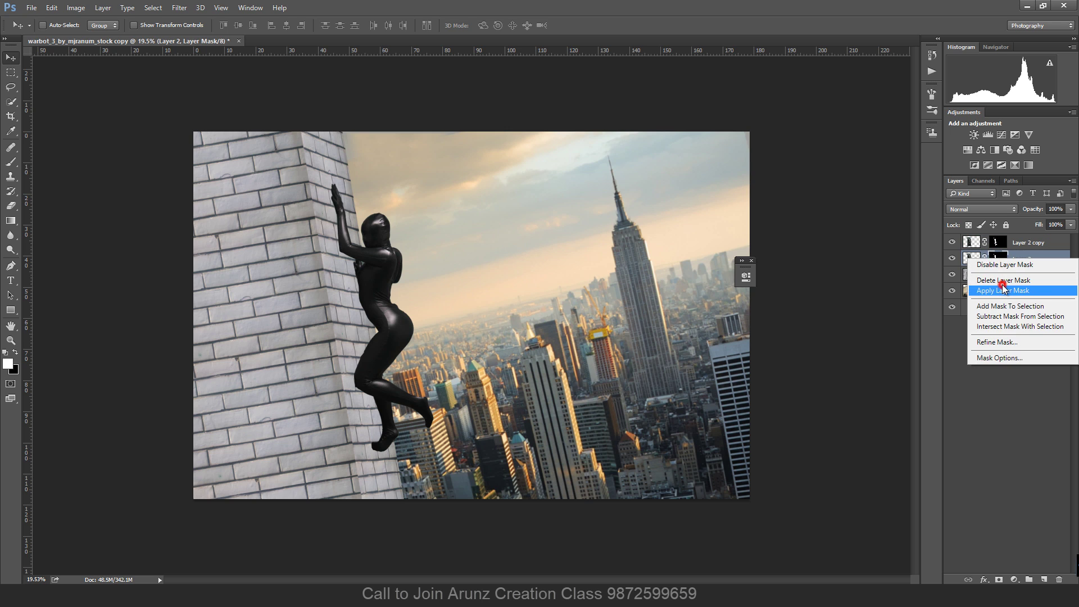
{"action": "left_click", "coordinate": [1003, 288]}
Set the unmasked figure layer to Multiply blending and hide it with a black layer mask.
{"action": "left_click", "coordinate": [993, 209]}
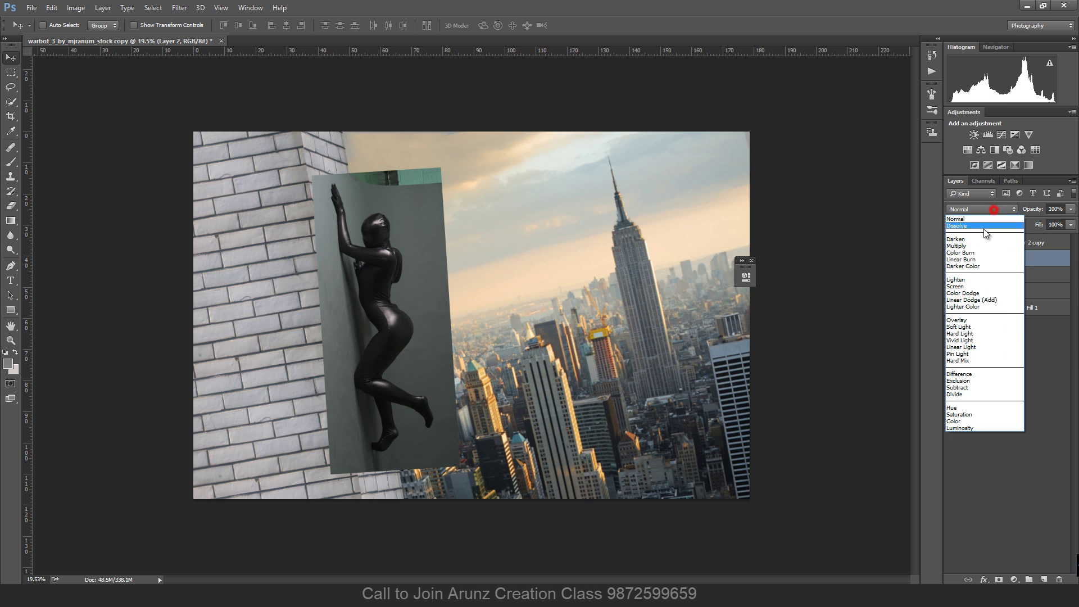
{"action": "left_click", "coordinate": [977, 245]}
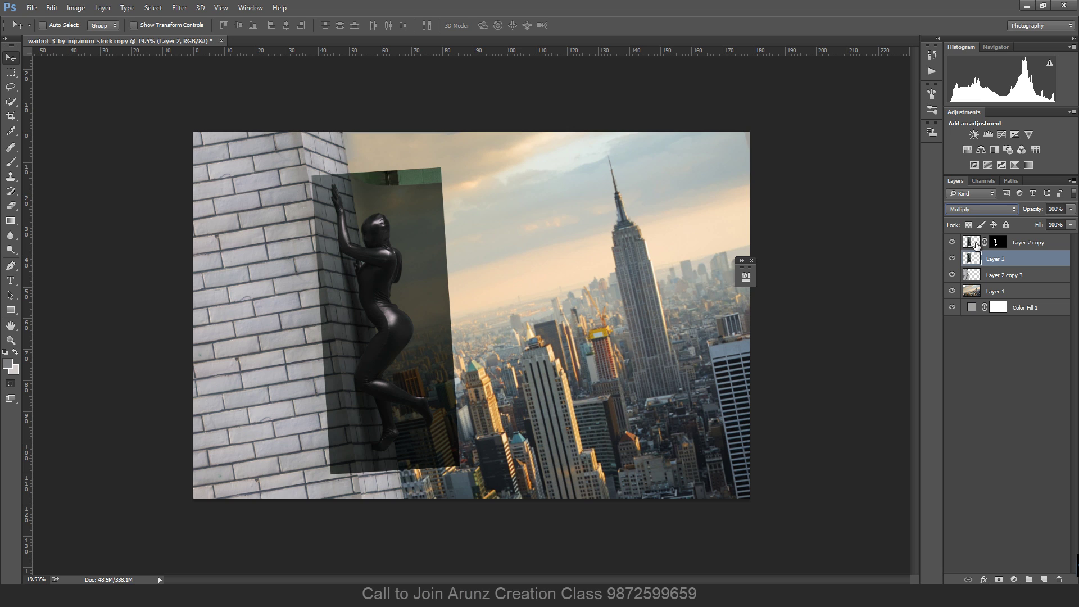
{"action": "left_click", "coordinate": [977, 211]}
{"action": "left_click", "coordinate": [973, 238]}
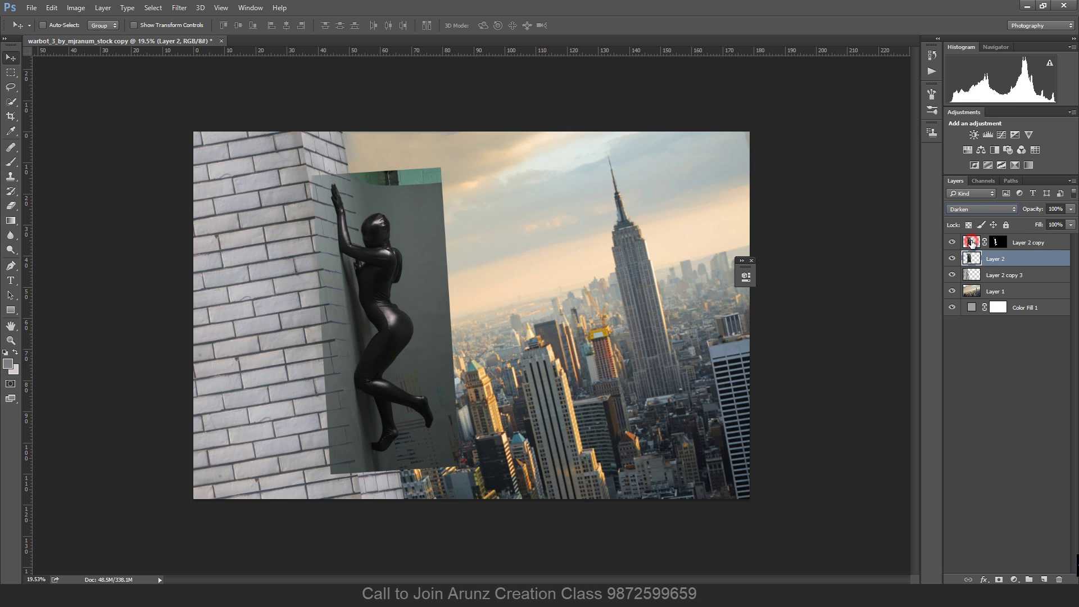
{"action": "left_click", "coordinate": [981, 211]}
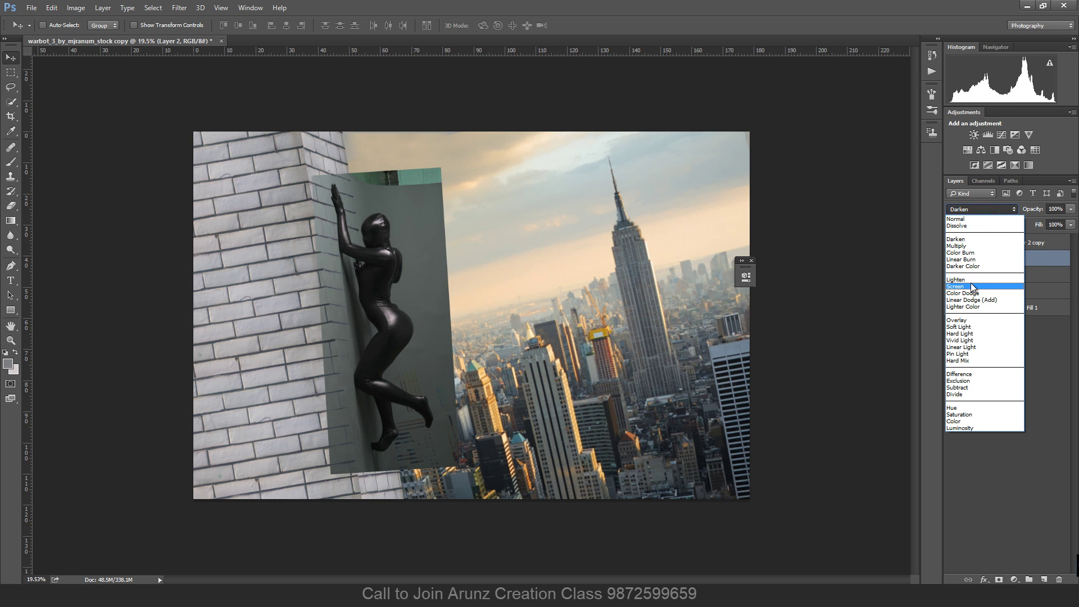
{"action": "left_click", "coordinate": [972, 246]}
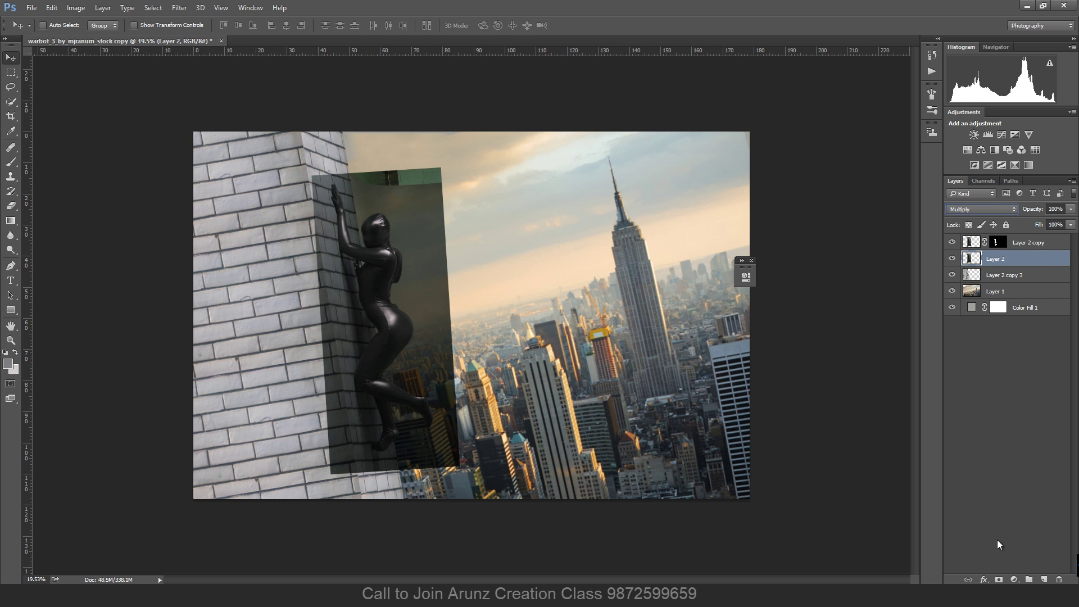
{"action": "left_click", "coordinate": [999, 579], "text": "alt"}
Add a Hue/Saturation adjustment clipped to the brick building layer and lower its saturation to about -77.
{"action": "left_click", "coordinate": [1033, 244]}
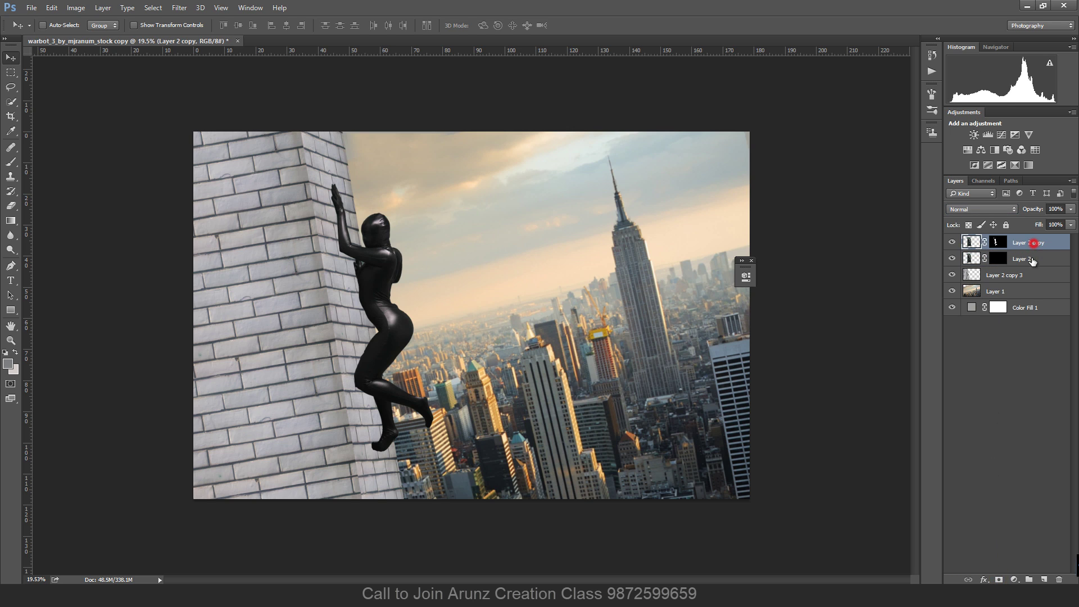
{"action": "left_click", "coordinate": [1028, 274]}
{"action": "left_click", "coordinate": [1014, 579]}
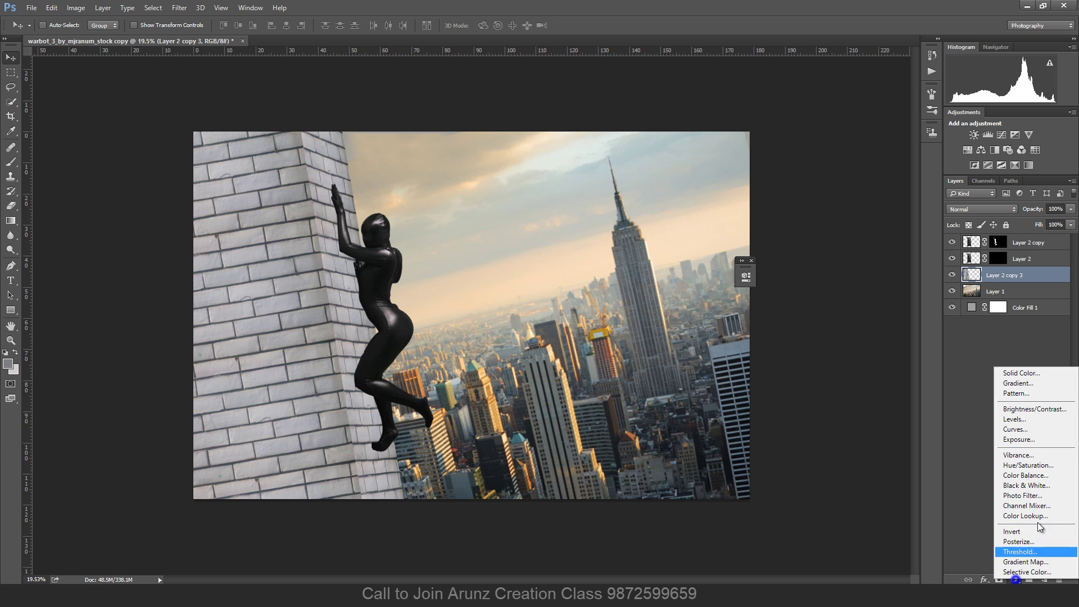
{"action": "left_click", "coordinate": [1037, 466]}
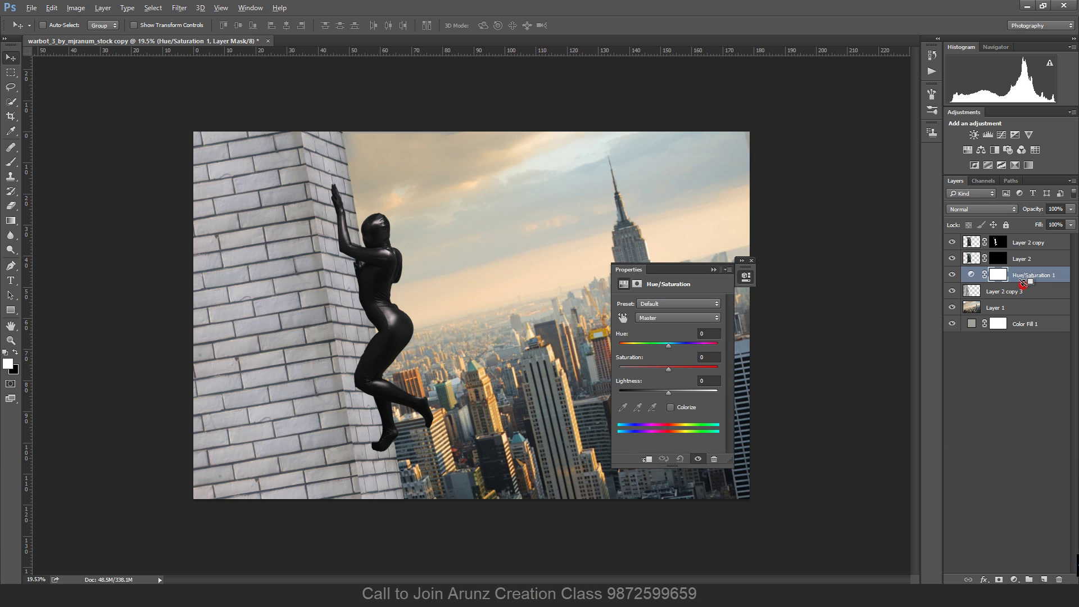
{"action": "left_click", "coordinate": [1023, 282], "text": "alt"}
{"action": "left_click_drag", "start_coordinate": [668, 369], "coordinate": [628, 369]}
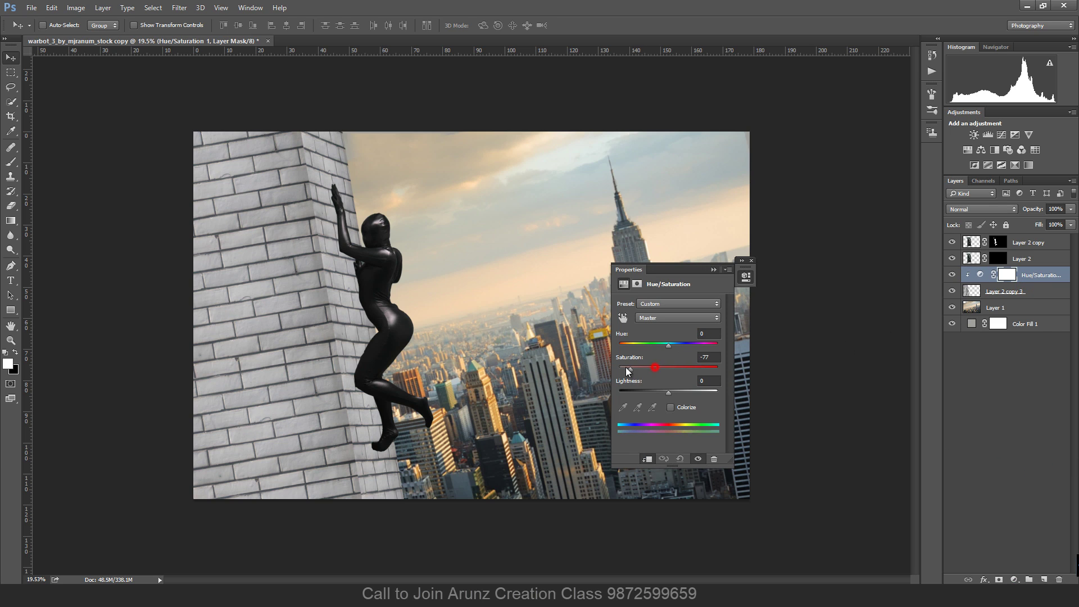
{"action": "left_click", "coordinate": [714, 270]}
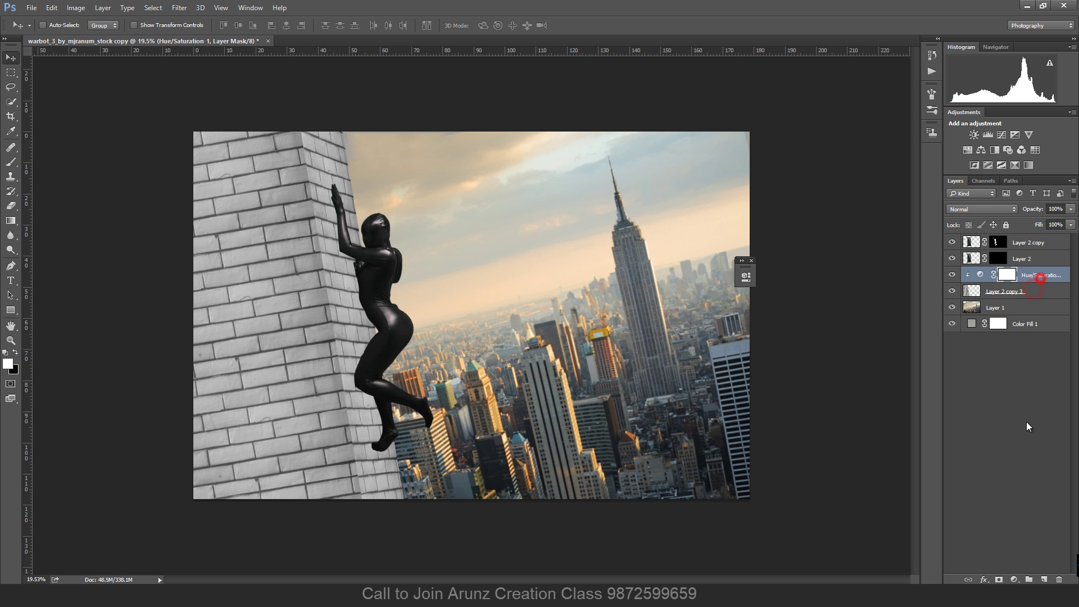
Darken the building with a clipped Brightness/Contrast adjustment, setting brightness to about -97.
{"action": "left_click", "coordinate": [1014, 579]}
{"action": "left_click", "coordinate": [1011, 408]}
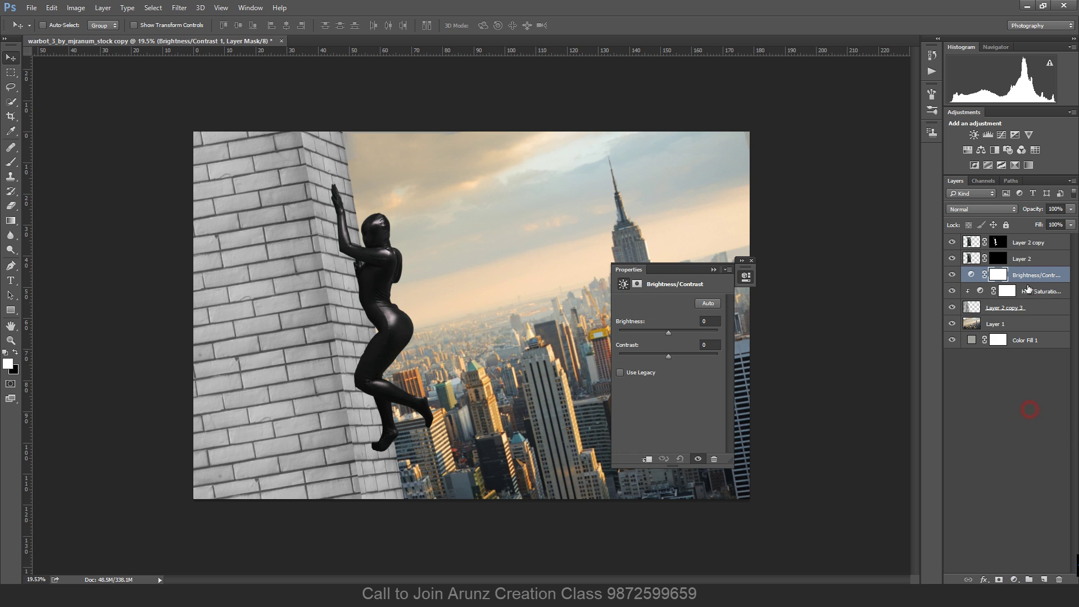
{"action": "left_click", "coordinate": [1027, 283], "text": "alt"}
{"action": "left_click_drag", "start_coordinate": [668, 332], "coordinate": [639, 333]}
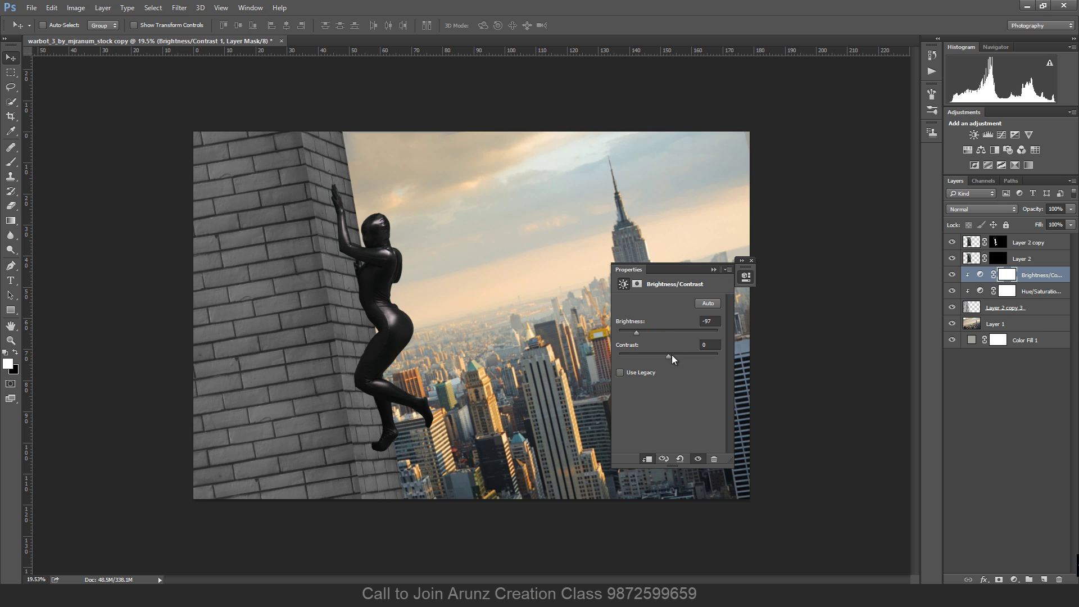
{"action": "left_click", "coordinate": [710, 270]}
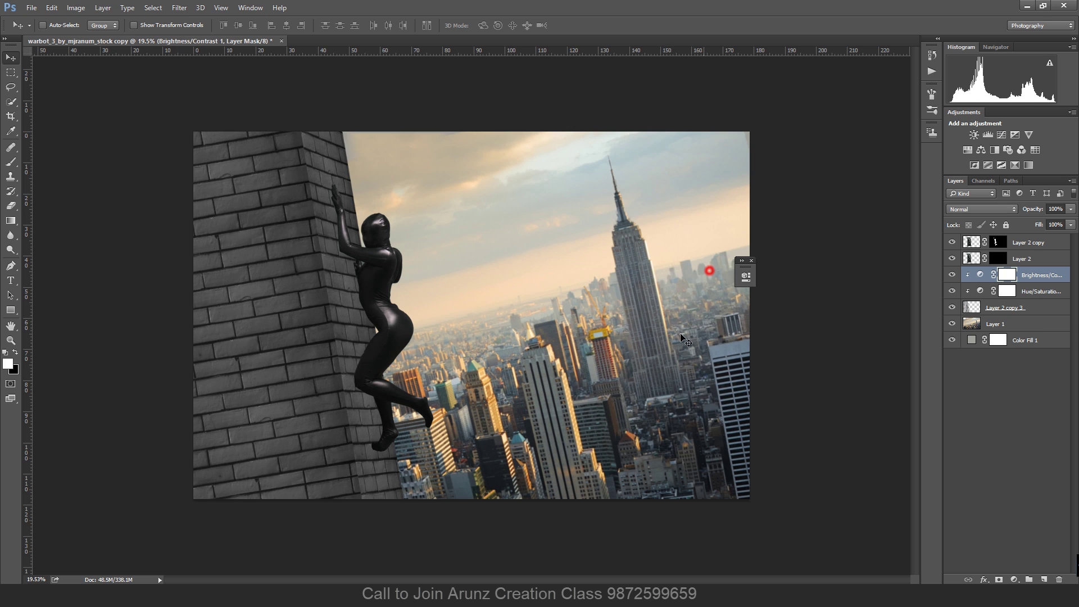
Add a second Brightness/Contrast adjustment clipped to the building and lower its brightness to about -114.
{"action": "left_click", "coordinate": [1014, 579]}
{"action": "left_click", "coordinate": [1040, 407]}
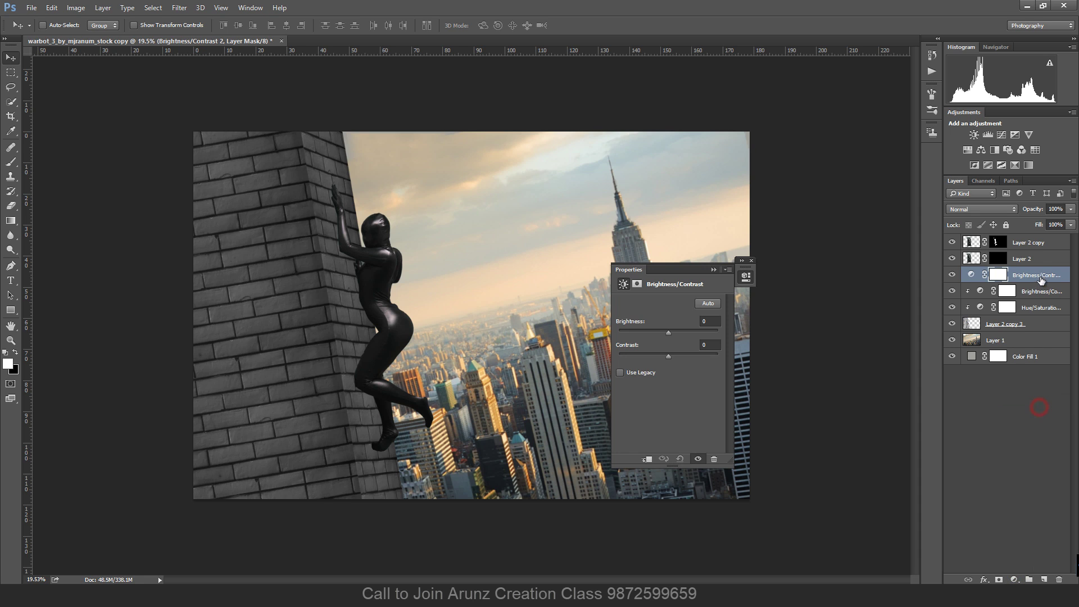
{"action": "left_click", "coordinate": [1016, 284], "text": "alt"}
{"action": "left_click_drag", "start_coordinate": [668, 333], "coordinate": [630, 333]}
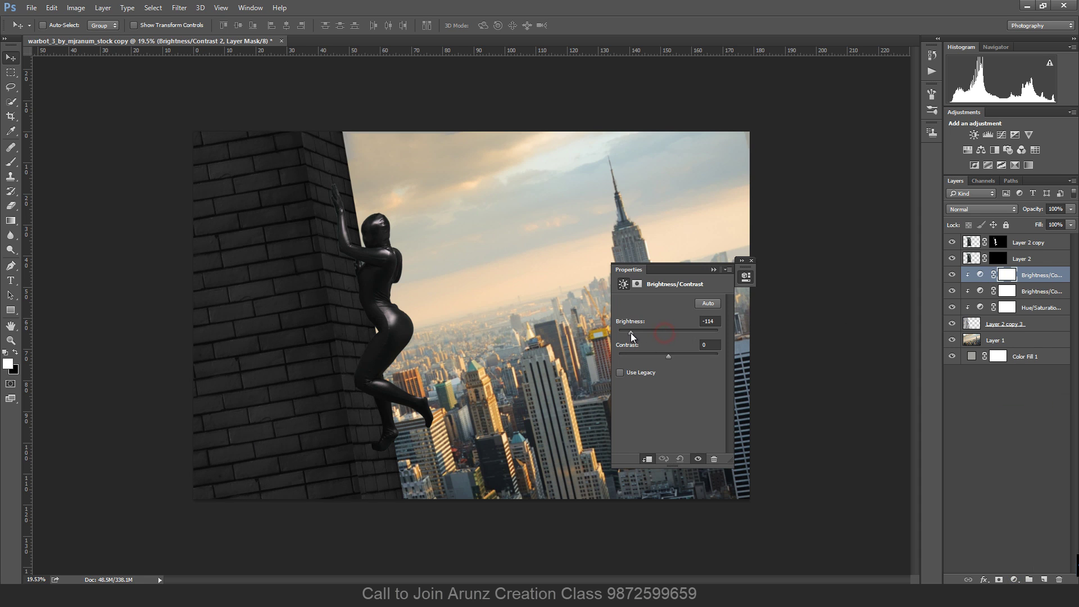
Add a Hue/Saturation adjustment clipped to the brick building, colorized with a hue of about 145 and a very low saturation.
{"action": "left_click", "coordinate": [713, 270]}
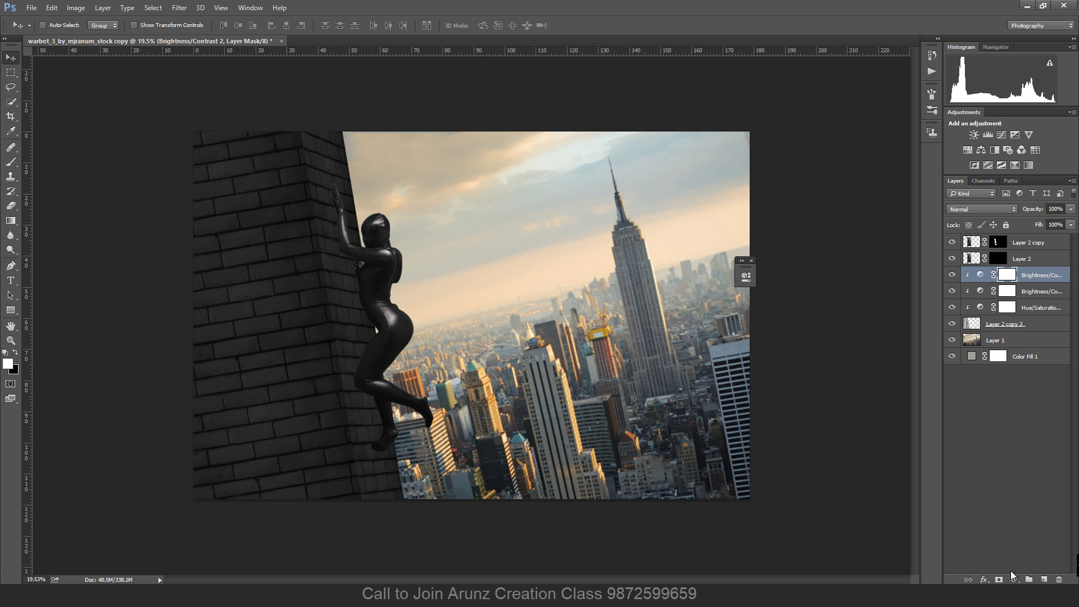
{"action": "left_click", "coordinate": [1015, 579]}
{"action": "left_click", "coordinate": [1034, 468]}
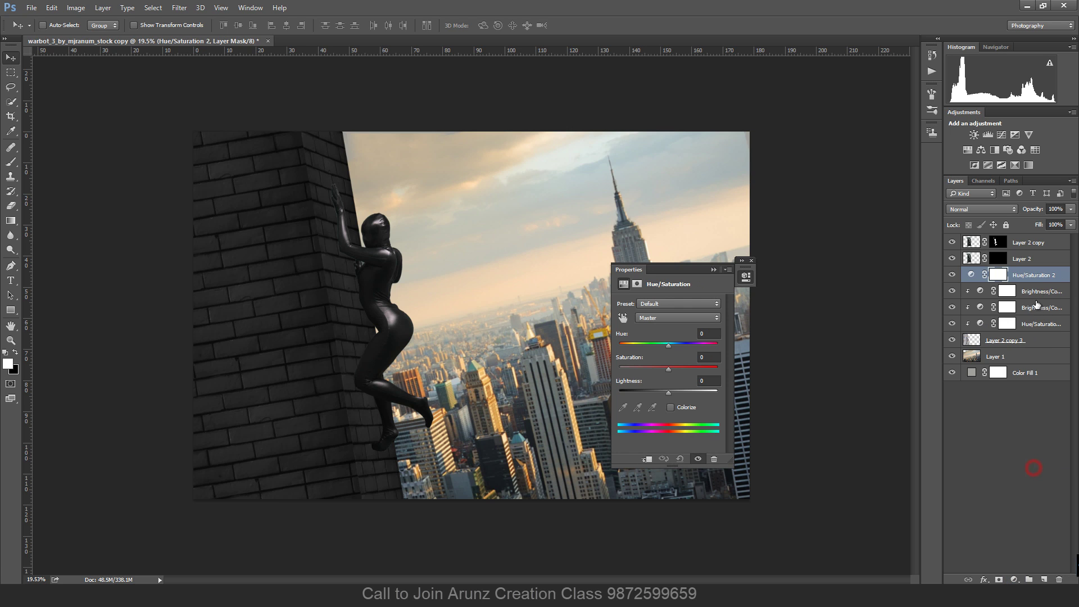
{"action": "left_click", "coordinate": [1037, 280], "text": "alt"}
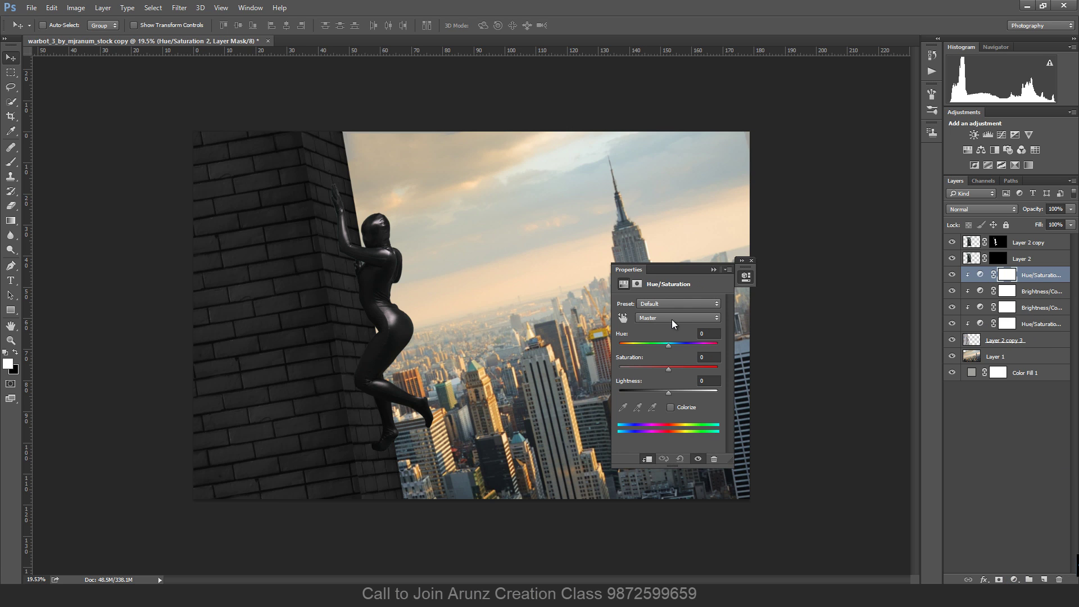
{"action": "left_click", "coordinate": [670, 407]}
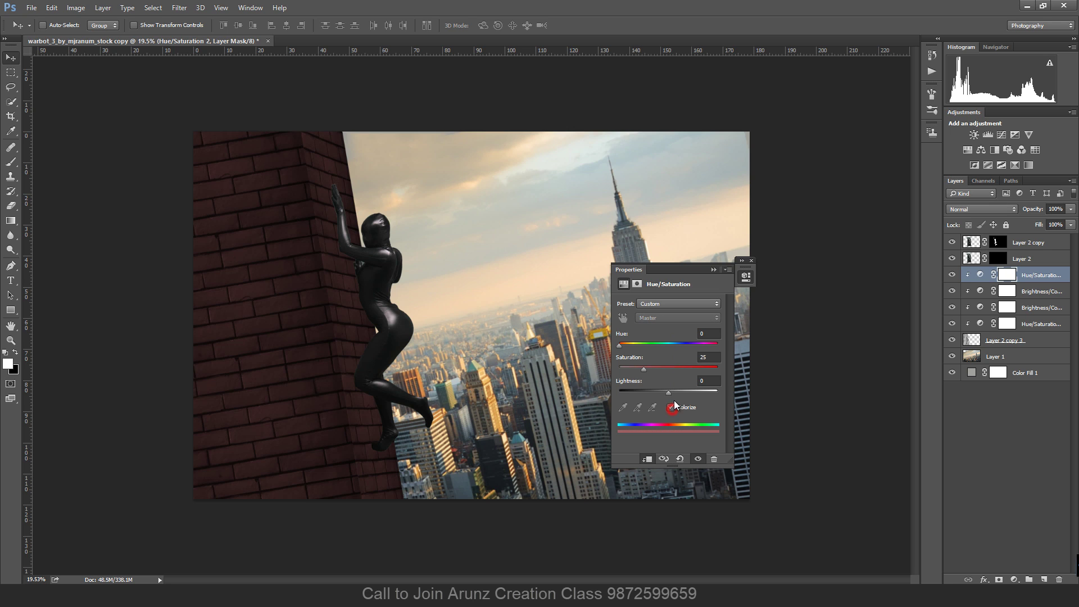
{"action": "left_click_drag", "start_coordinate": [619, 345], "coordinate": [630, 345]}
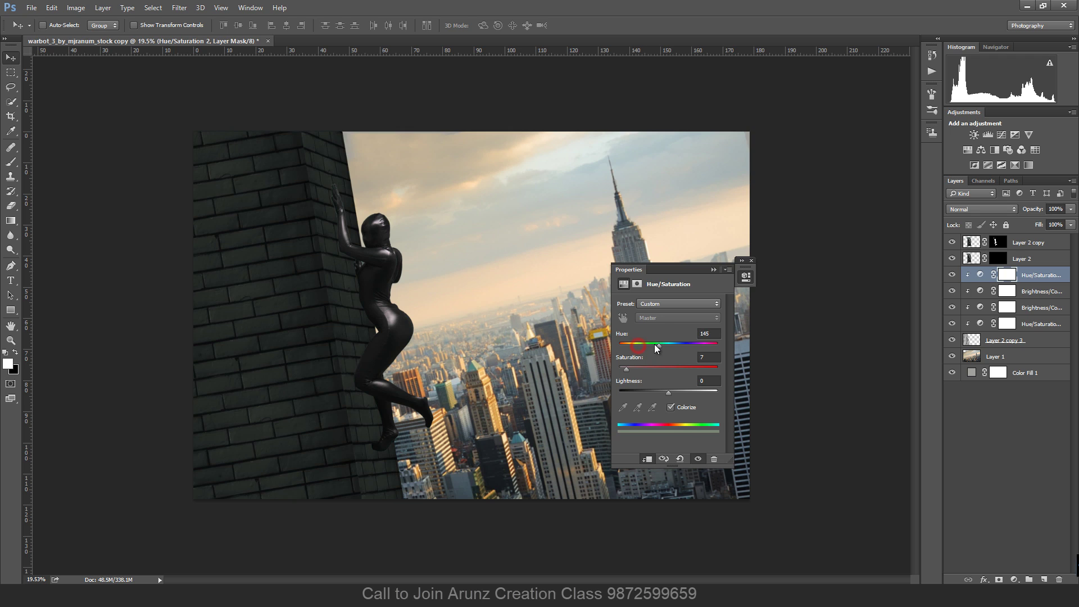
{"action": "left_click", "coordinate": [623, 368]}
{"action": "left_click", "coordinate": [716, 270]}
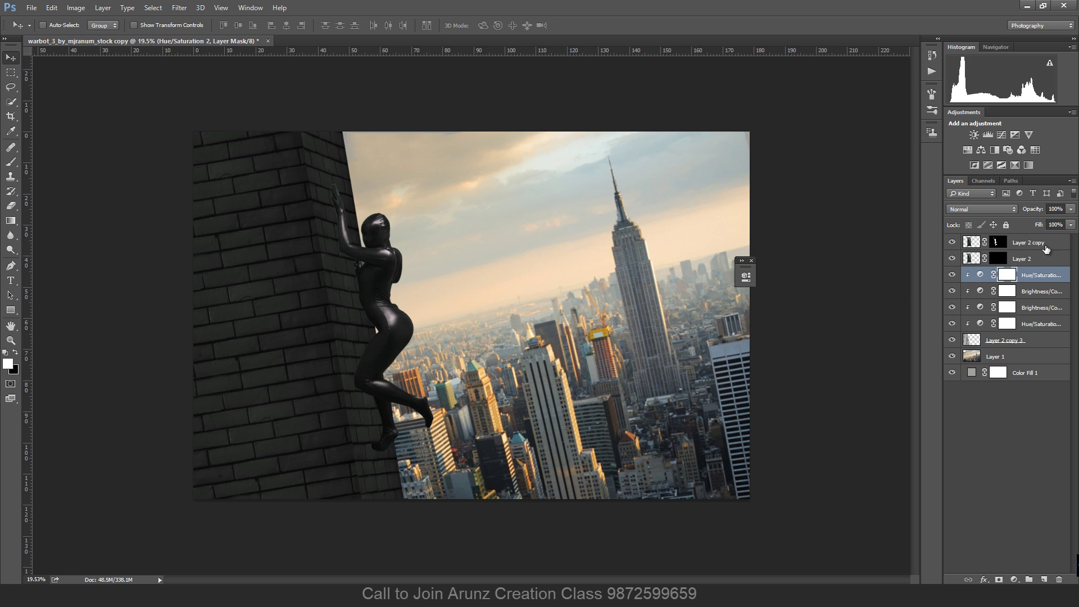
Delete the black layer mask from Layer 2, the unmasked figure layer, and set its blending to Darken.
{"action": "left_click", "coordinate": [1035, 259]}
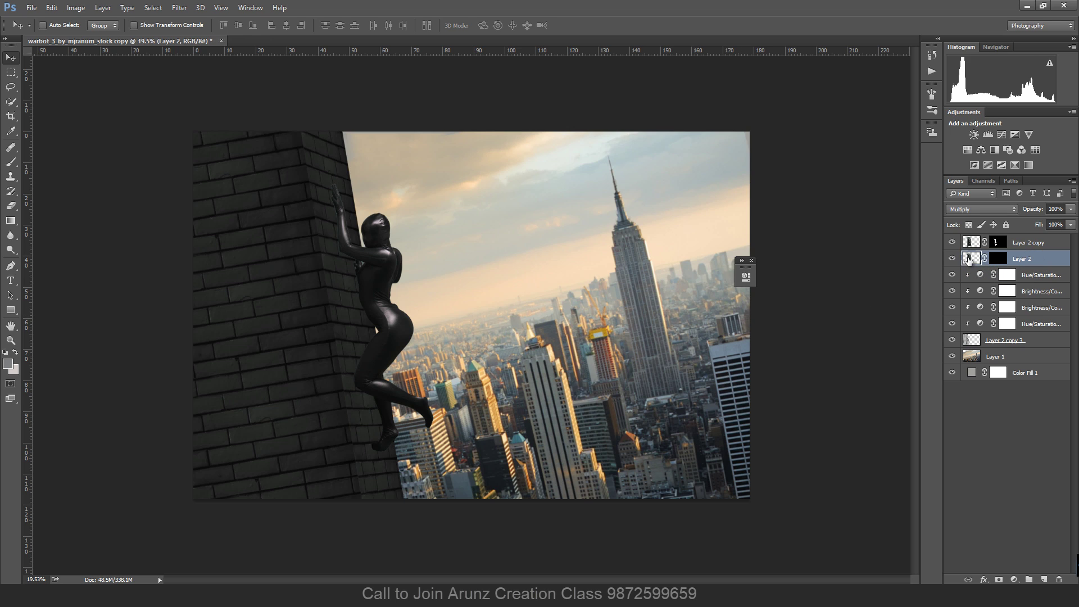
{"action": "right_click", "coordinate": [998, 262]}
{"action": "left_click", "coordinate": [1000, 285]}
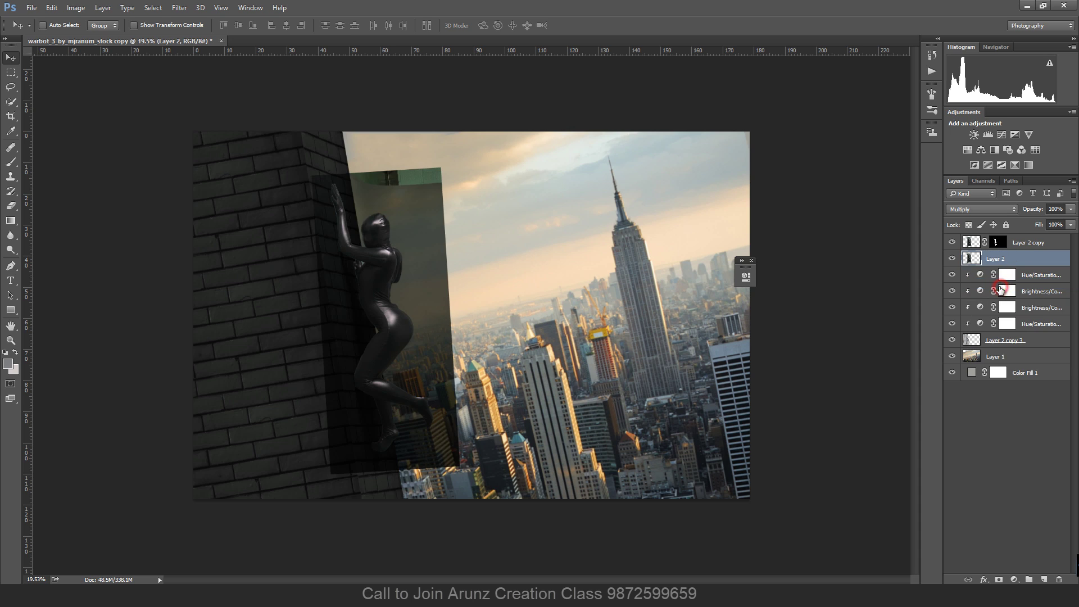
{"action": "left_click", "coordinate": [985, 209]}
{"action": "left_click", "coordinate": [968, 231]}
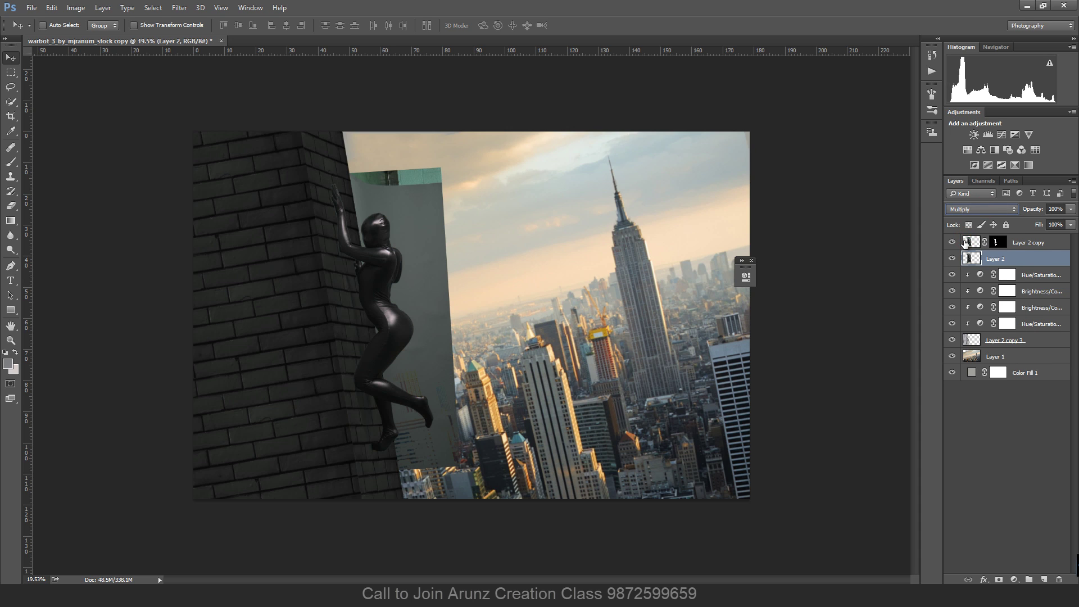
Cycle Layer 2 through the blending modes, trying Multiply, Screen and Overlay against the dark brick wall.
{"action": "key", "text": "shift+plus"}
{"action": "key", "text": "shift+plus"}
{"action": "key", "text": "shift+plus"}
{"action": "key", "text": "shift+plus"}
{"action": "key", "text": "shift+plus"}
{"action": "key", "text": "shift+plus"}
{"action": "key", "text": "shift+minus"}
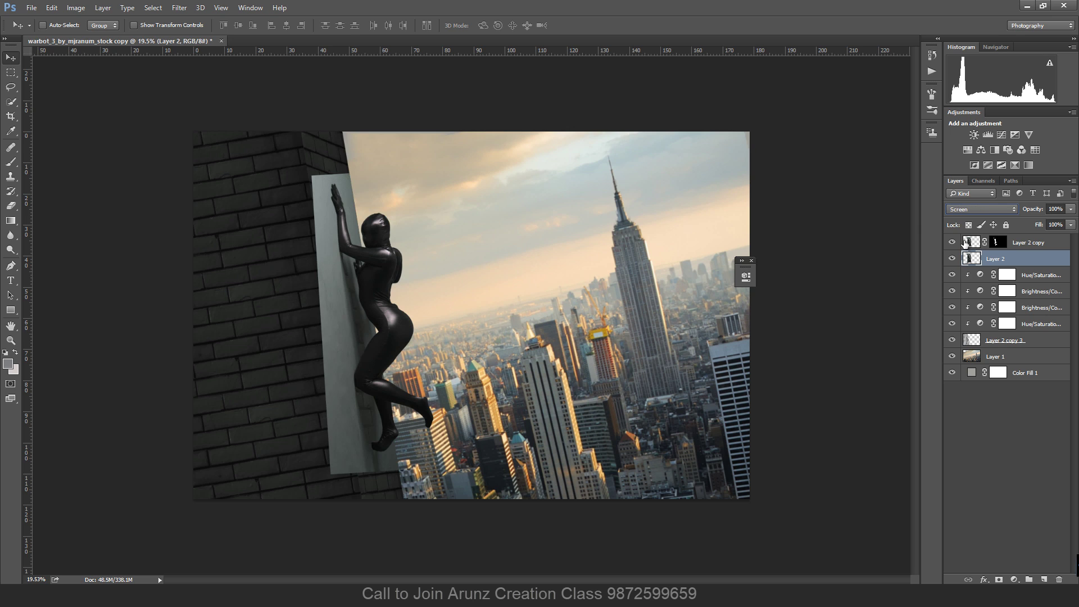
{"action": "key", "text": "shift+plus"}
{"action": "key", "text": "shift+plus"}
{"action": "key", "text": "shift+plus"}
{"action": "key", "text": "shift+plus"}
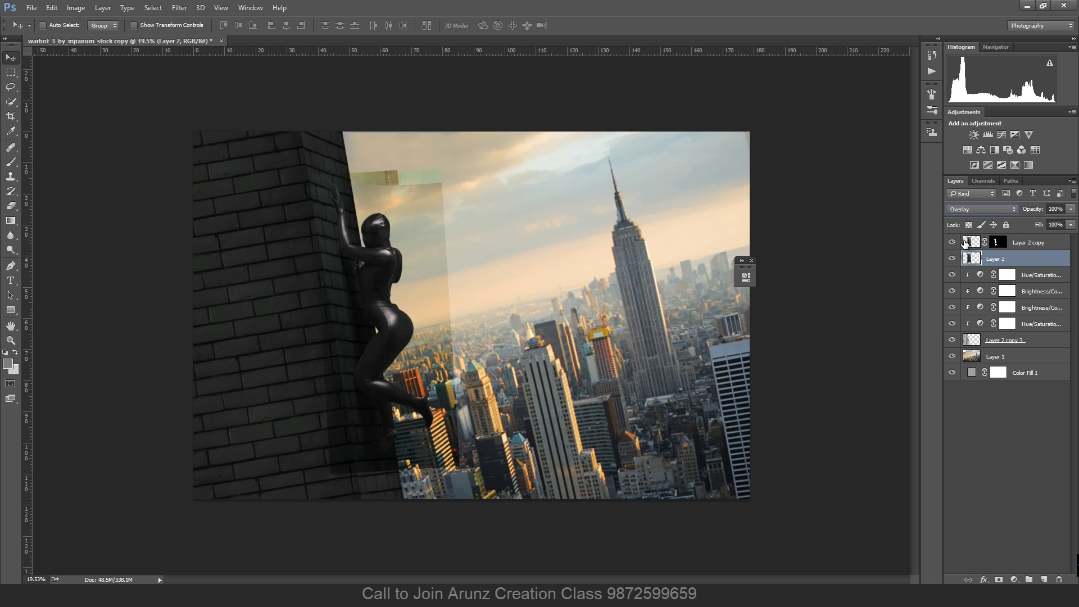
{"action": "key", "text": "shift+plus"}
{"action": "key", "text": "shift+minus"}
Try Multiply and Overlay blending on Layer 2, switching the layer's visibility off and on to compare.
{"action": "left_click", "coordinate": [989, 209]}
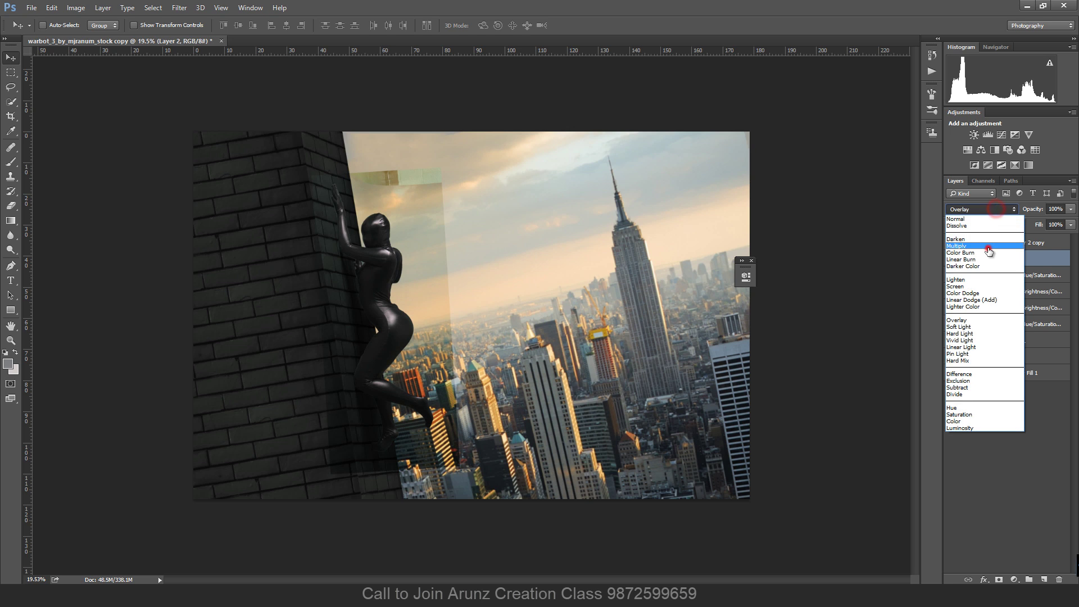
{"action": "left_click", "coordinate": [988, 241]}
{"action": "left_click", "coordinate": [983, 209]}
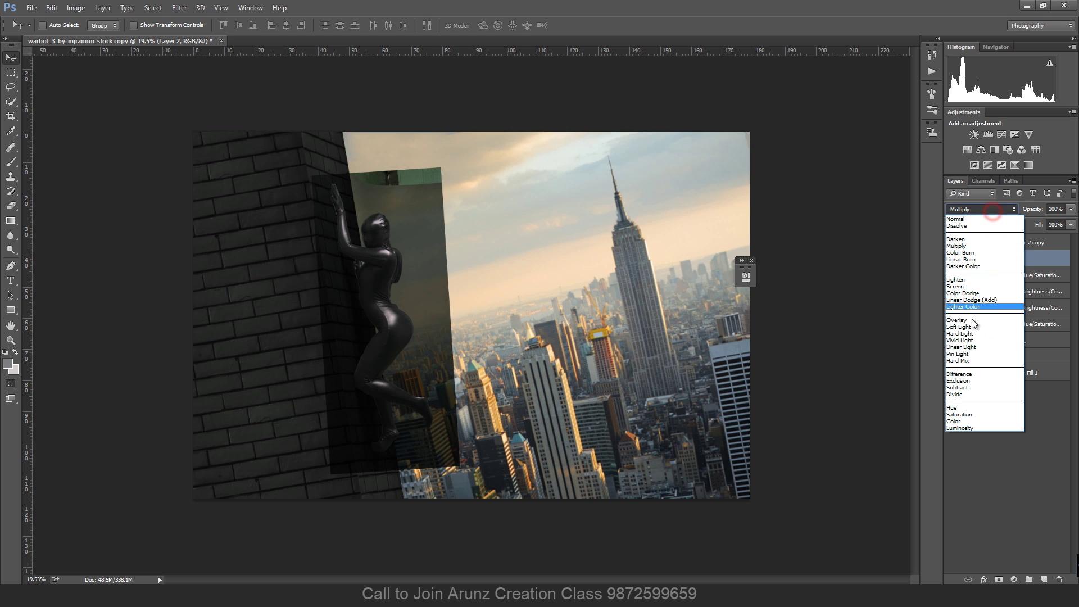
{"action": "left_click", "coordinate": [972, 306]}
{"action": "left_click", "coordinate": [952, 259]}
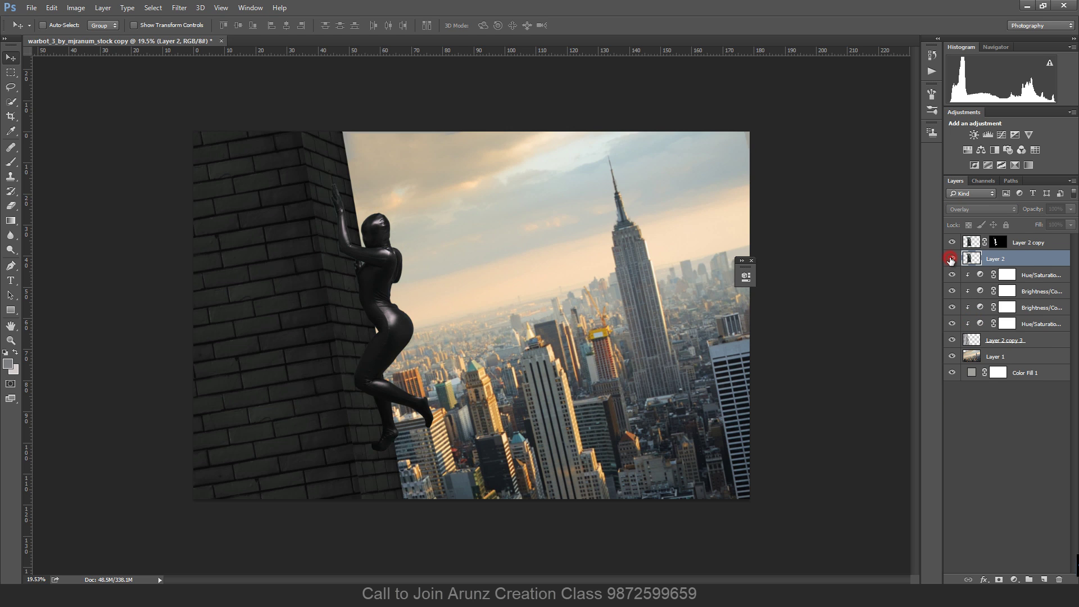
{"action": "left_click", "coordinate": [954, 260]}
Try a black layer mask on Layer 2 with Overlay blending, and delete that mask again.
{"action": "left_click", "coordinate": [1000, 579], "text": "alt"}
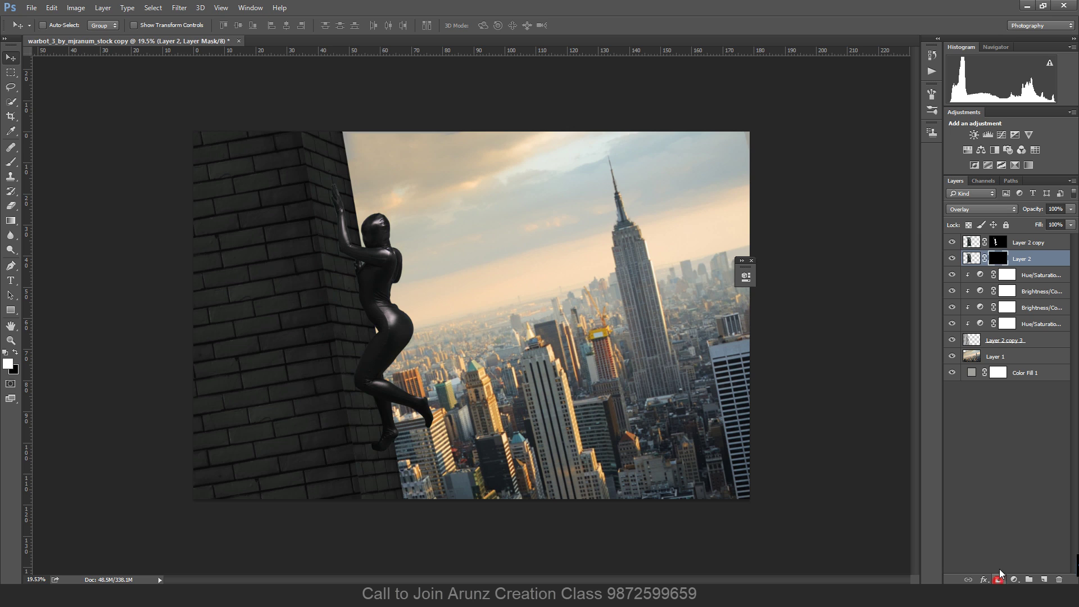
{"action": "left_click", "coordinate": [984, 209]}
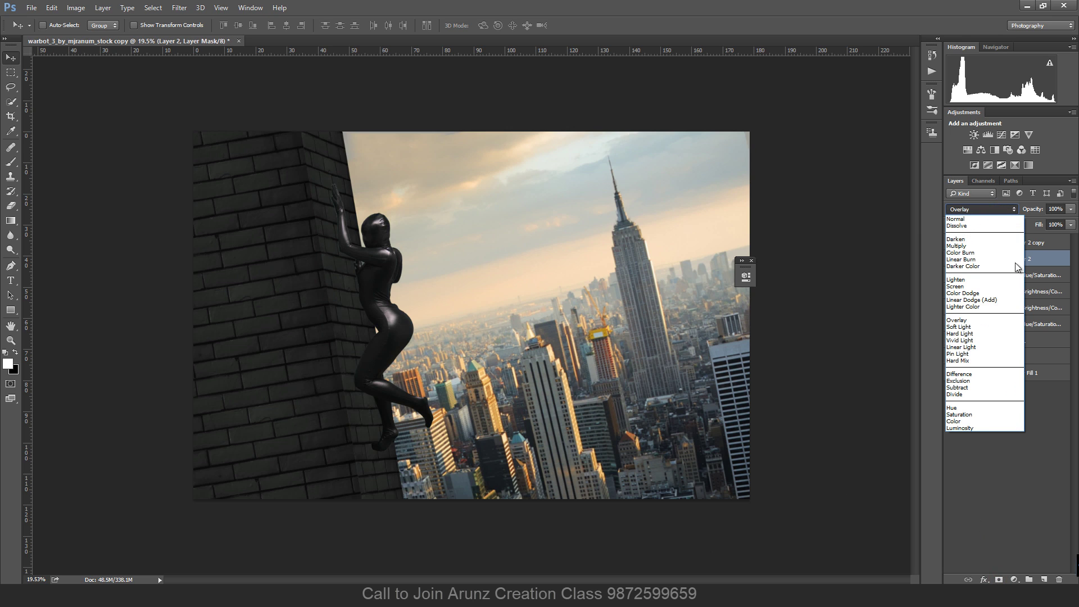
{"action": "left_click", "coordinate": [1043, 258]}
{"action": "right_click", "coordinate": [997, 259]}
{"action": "left_click", "coordinate": [1003, 279]}
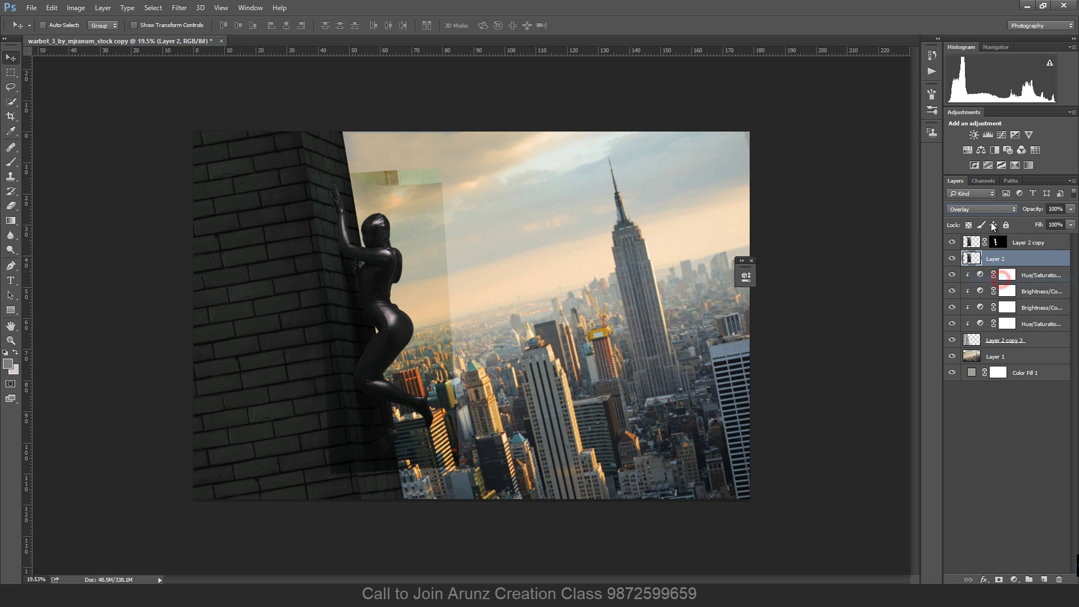
Set Layer 2 to Darken blending and hide it with a black layer mask.
{"action": "left_click", "coordinate": [983, 209]}
{"action": "left_click", "coordinate": [971, 240]}
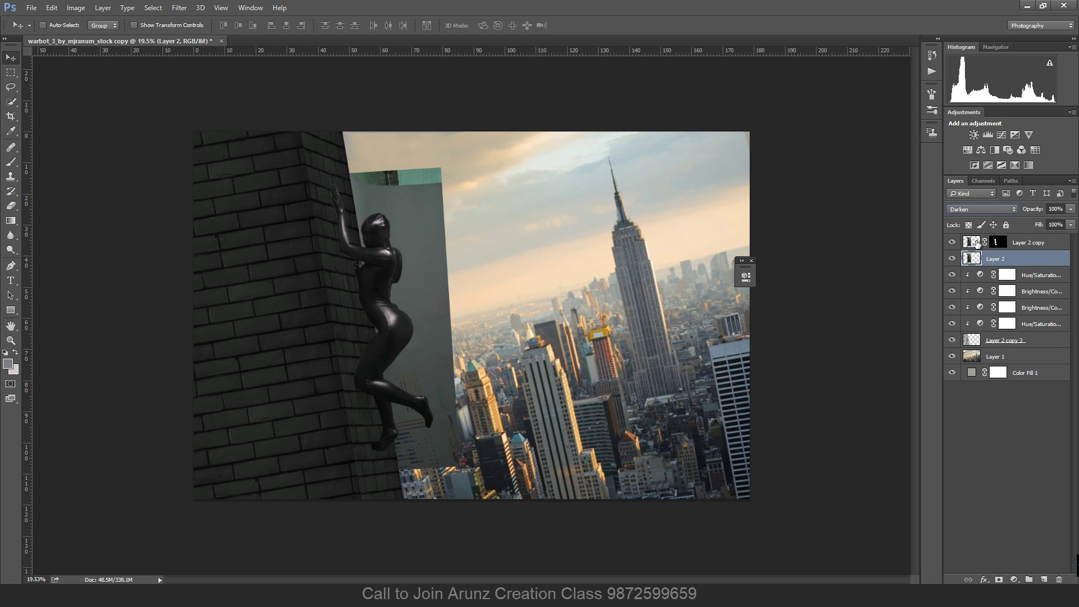
{"action": "left_click", "coordinate": [999, 580], "text": "alt"}
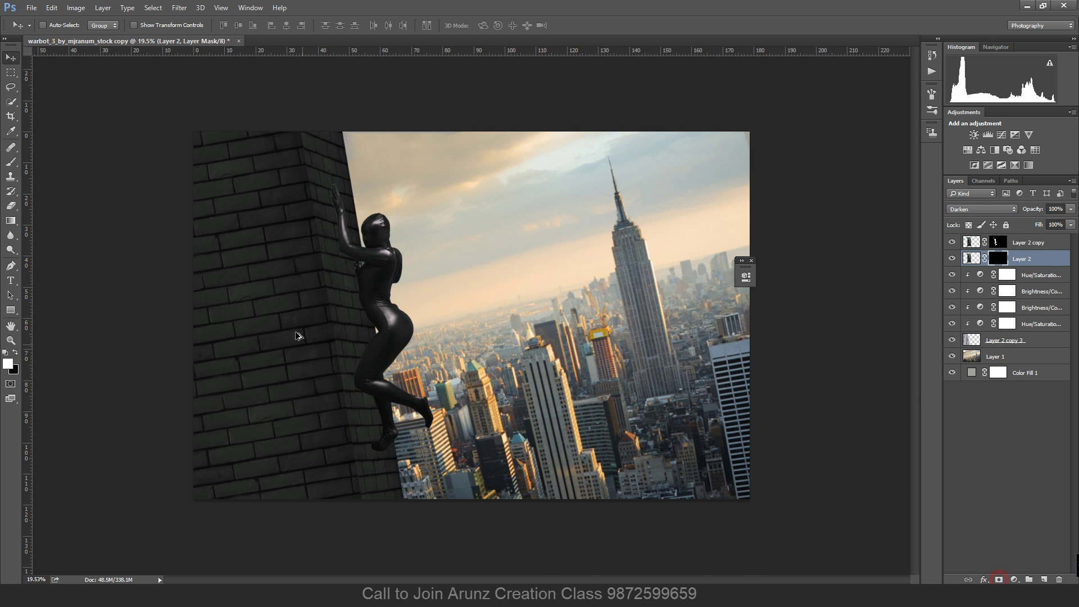
Hide the four adjustment layers clipped to the brick building and toggle Layer 2's visibility to compare.
{"action": "scroll", "coordinate": [296, 335], "scroll_direction": "up", "scroll_amount": 4}
{"action": "left_click_drag", "start_coordinate": [951, 292], "coordinate": [951, 324]}
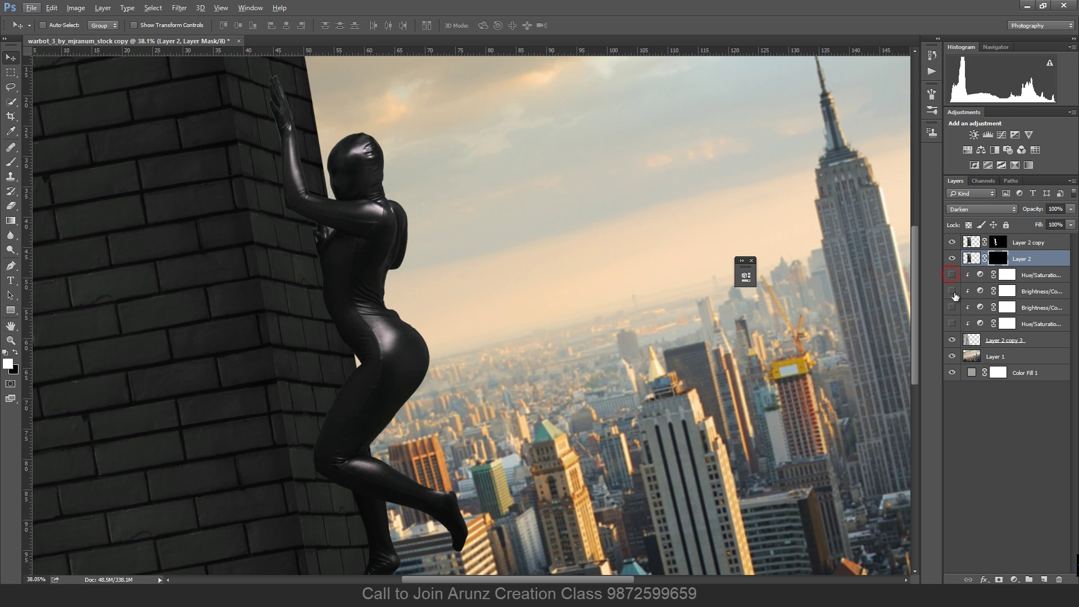
{"action": "left_click", "coordinate": [953, 260]}
{"action": "left_click", "coordinate": [953, 259]}
{"action": "left_click", "coordinate": [954, 259]}
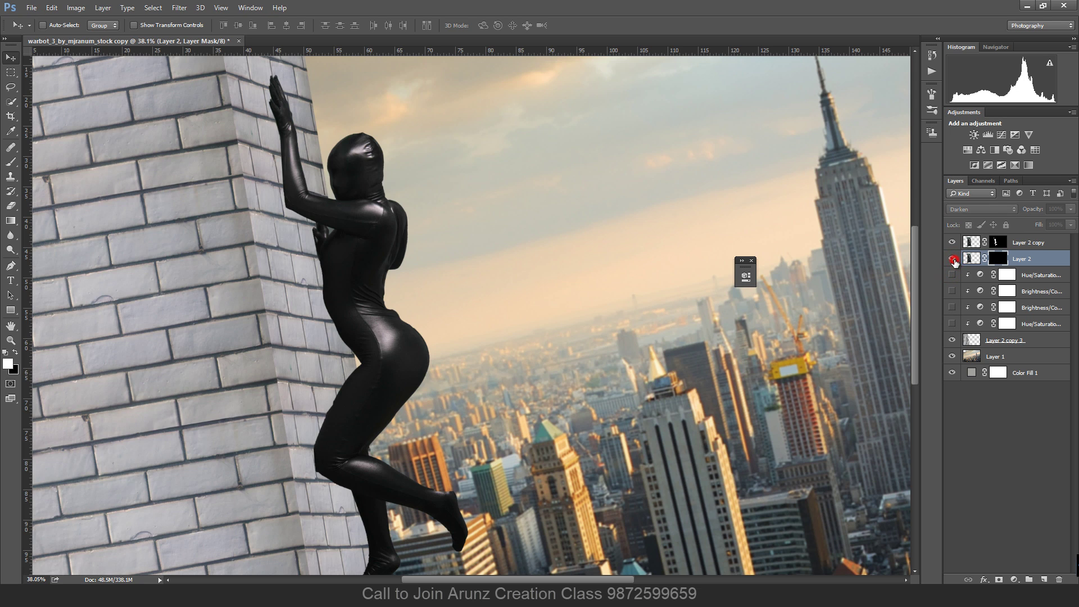
{"action": "left_click", "coordinate": [954, 259]}
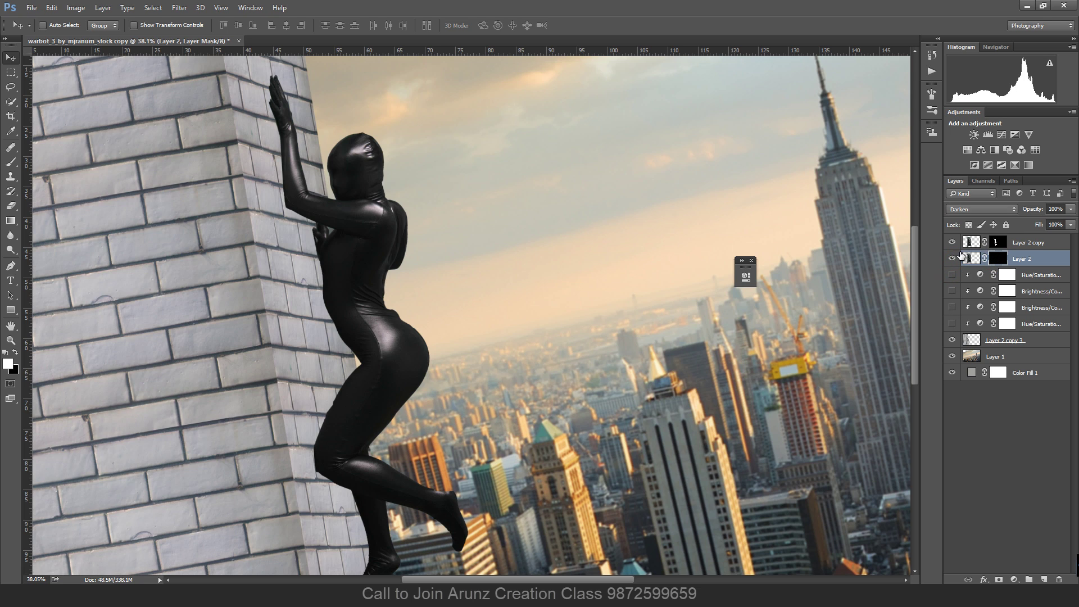
{"action": "left_click", "coordinate": [952, 259]}
{"action": "left_click", "coordinate": [952, 258]}
Keep Layer 2 on Darken blending and replace its black layer mask with a white one.
{"action": "left_click", "coordinate": [993, 210]}
{"action": "left_click", "coordinate": [968, 241]}
{"action": "left_click", "coordinate": [987, 210]}
{"action": "left_click", "coordinate": [973, 237]}
{"action": "right_click", "coordinate": [998, 258]}
{"action": "left_click", "coordinate": [1004, 281]}
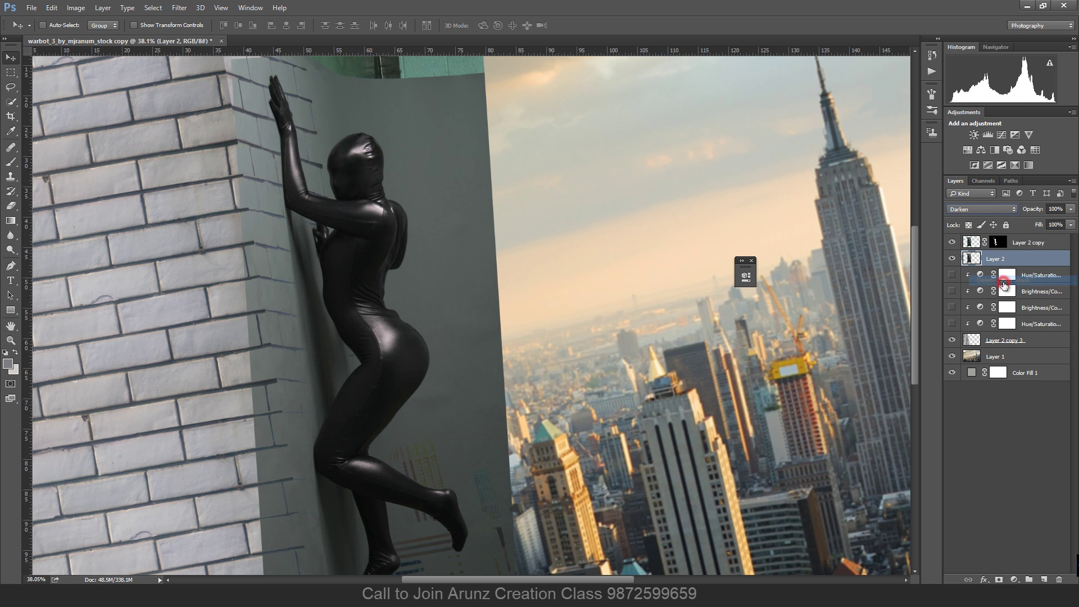
{"action": "left_click", "coordinate": [988, 212]}
{"action": "left_click", "coordinate": [988, 211]}
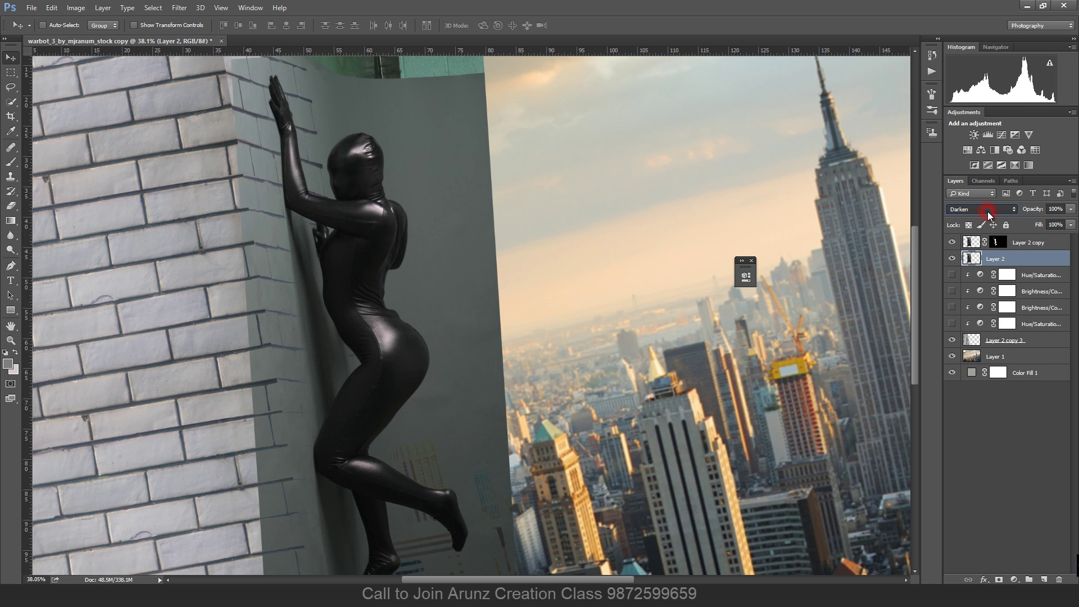
{"action": "left_click", "coordinate": [1000, 579]}
Paint Layer 2's mask beside the raised arm with a 400 px black brush at 100% opacity, touching up with white at 300 px.
{"action": "scroll", "coordinate": [482, 302], "scroll_direction": "down", "scroll_amount": 2}
{"action": "left_click", "coordinate": [11, 163]}
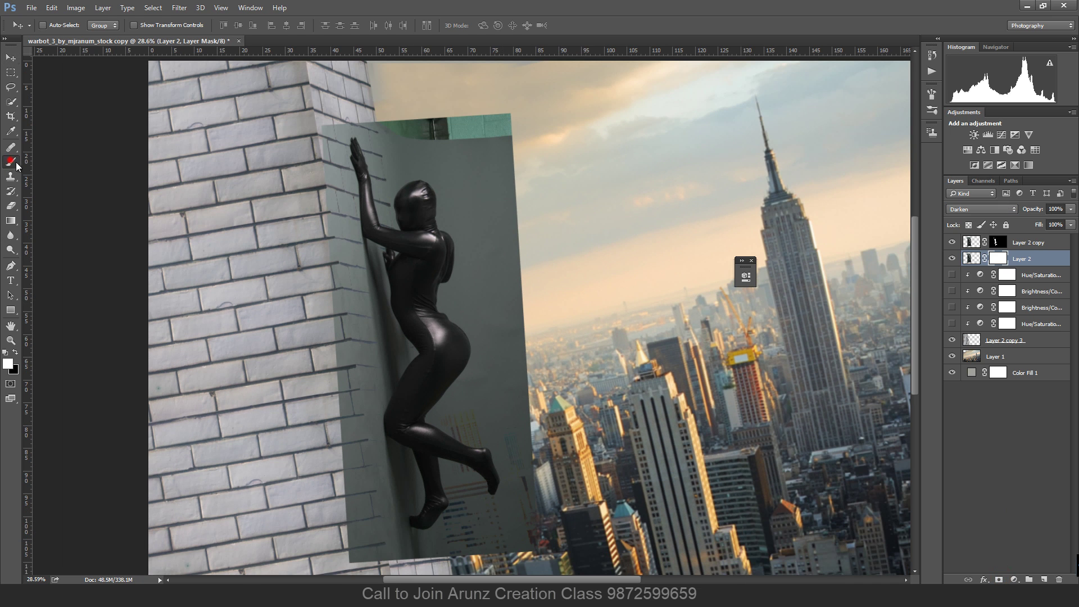
{"action": "scroll", "coordinate": [287, 274], "scroll_direction": "down", "scroll_amount": 1}
{"action": "left_click_drag", "start_coordinate": [267, 130], "coordinate": [270, 255]}
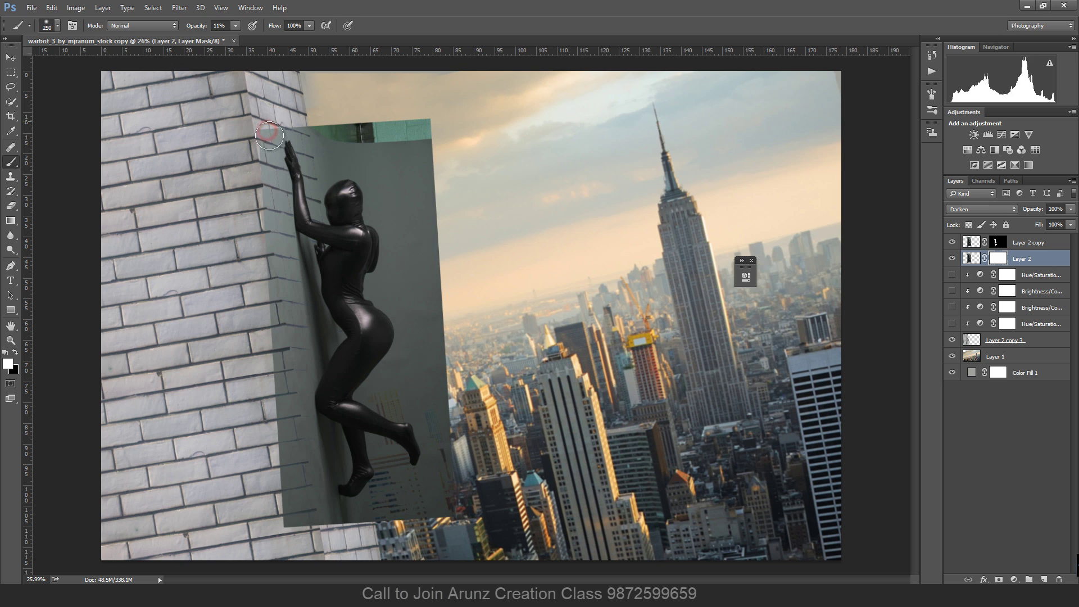
{"action": "key", "text": "x"}
{"action": "key", "text": "bracketright"}
{"action": "key", "text": "bracketright"}
{"action": "key", "text": "bracketright"}
{"action": "left_click", "coordinate": [268, 139]}
{"action": "left_click_drag", "start_coordinate": [238, 26], "coordinate": [294, 37]}
{"action": "key", "text": "bracketleft"}
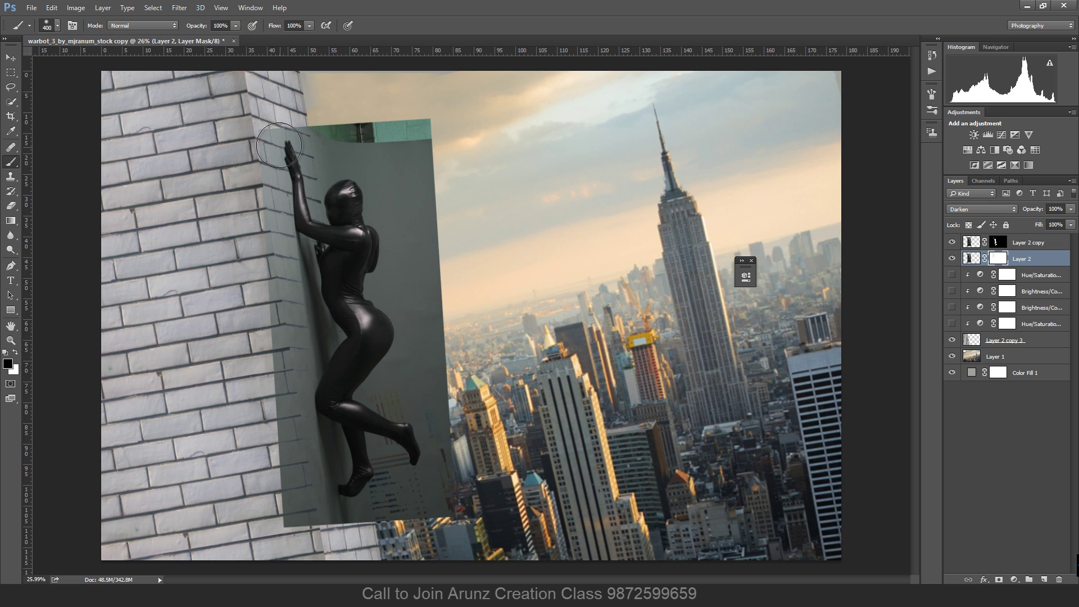
{"action": "mouse_move", "coordinate": [277, 138]}
{"action": "left_mouse_down"}
{"action": "mouse_move", "coordinate": [269, 111]}
{"action": "mouse_move", "coordinate": [273, 305]}
{"action": "mouse_move", "coordinate": [299, 224]}
{"action": "left_mouse_up"}
{"action": "key", "text": "bracketleft"}
{"action": "key", "text": "x"}
{"action": "left_click_drag", "start_coordinate": [301, 182], "coordinate": [301, 278]}
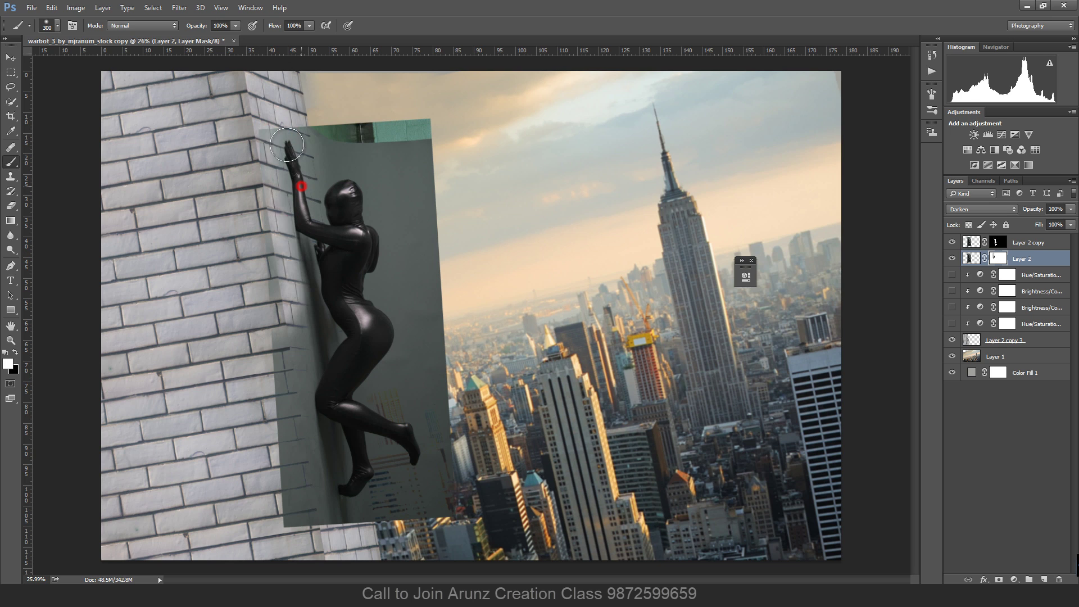
Paint black on Layer 2's mask to remove the grey backdrop around the raised hand, the upper body and the skyline behind the figure.
{"action": "key", "text": "x"}
{"action": "mouse_move", "coordinate": [281, 135]}
{"action": "left_mouse_down"}
{"action": "mouse_move", "coordinate": [454, 129]}
{"action": "mouse_move", "coordinate": [305, 150]}
{"action": "mouse_move", "coordinate": [380, 236]}
{"action": "left_mouse_up"}
{"action": "key", "text": "bracketright"}
{"action": "key", "text": "bracketright"}
{"action": "key", "text": "bracketright"}
{"action": "key", "text": "bracketright"}
{"action": "mouse_move", "coordinate": [431, 139]}
{"action": "left_mouse_down"}
{"action": "mouse_move", "coordinate": [395, 313]}
{"action": "mouse_move", "coordinate": [413, 388]}
{"action": "left_mouse_up"}
{"action": "key", "text": "bracketleft"}
{"action": "key", "text": "bracketleft"}
{"action": "key", "text": "bracketleft"}
{"action": "key", "text": "bracketleft"}
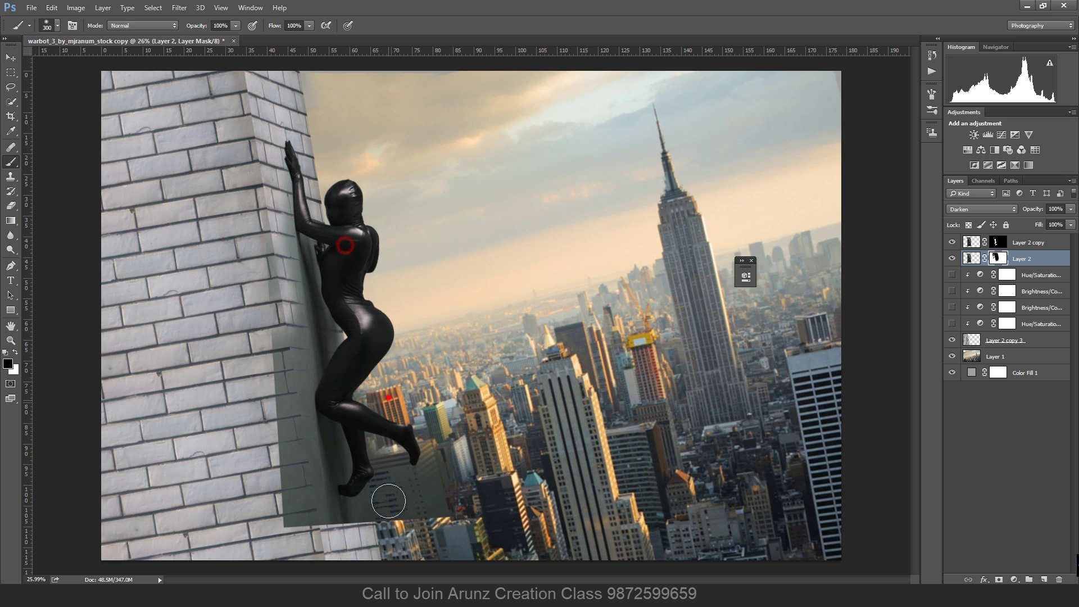
Mask out the remaining backdrop below the legs and over the brick wall, leaving only the soft shadow beside the body.
{"action": "mouse_move", "coordinate": [388, 504]}
{"action": "left_mouse_down"}
{"action": "mouse_move", "coordinate": [422, 434]}
{"action": "mouse_move", "coordinate": [367, 516]}
{"action": "mouse_move", "coordinate": [300, 534]}
{"action": "mouse_move", "coordinate": [264, 232]}
{"action": "left_mouse_up"}
{"action": "mouse_move", "coordinate": [265, 276]}
{"action": "left_mouse_down"}
{"action": "mouse_move", "coordinate": [255, 179]}
{"action": "mouse_move", "coordinate": [274, 193]}
{"action": "mouse_move", "coordinate": [310, 439]}
{"action": "left_mouse_up"}
{"action": "key", "text": "bracketright"}
{"action": "key", "text": "bracketright"}
{"action": "mouse_move", "coordinate": [437, 353]}
{"action": "left_mouse_down"}
{"action": "mouse_move", "coordinate": [412, 107]}
{"action": "mouse_move", "coordinate": [426, 142]}
{"action": "left_mouse_up"}
{"action": "key", "text": "bracketleft"}
{"action": "key", "text": "bracketleft"}
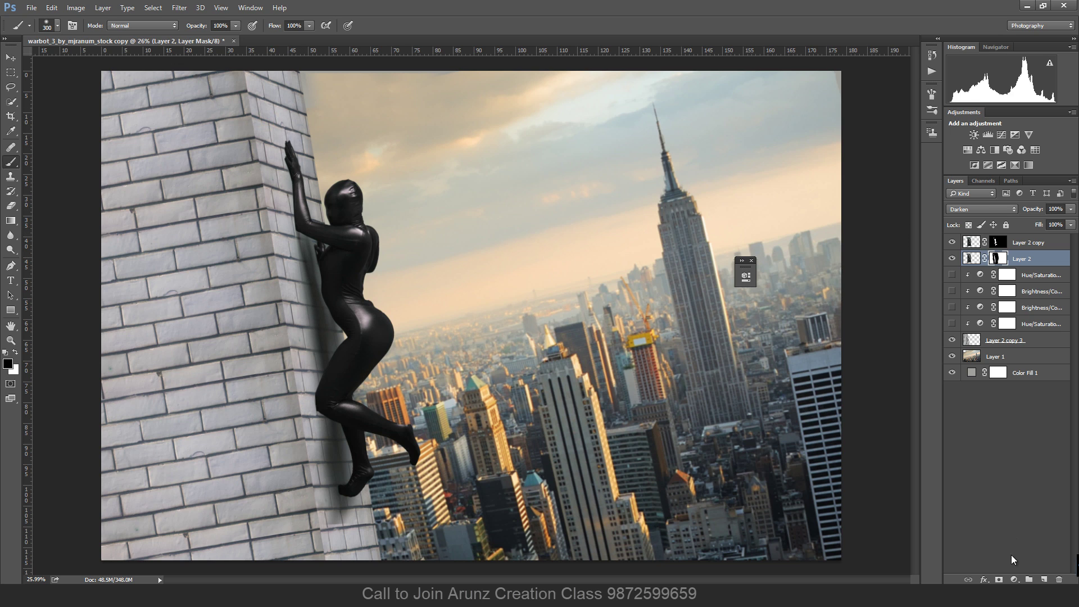
Add a Brightness/Contrast adjustment clipped to Layer 2 and lower its brightness to about -84.
{"action": "left_click", "coordinate": [1014, 579]}
{"action": "left_click", "coordinate": [1036, 407]}
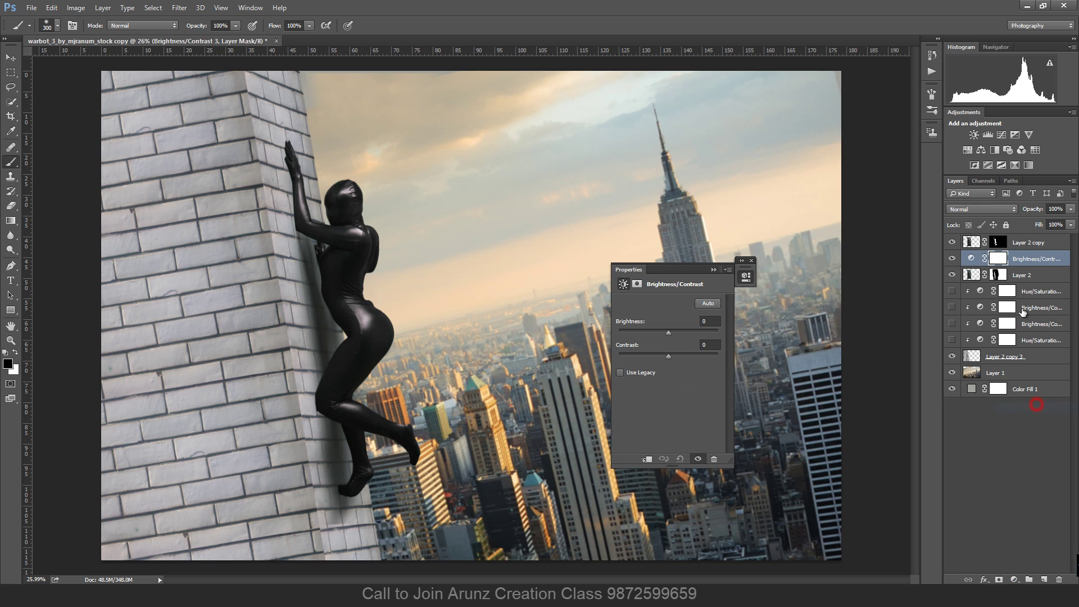
{"action": "left_click", "coordinate": [1034, 265], "text": "alt"}
{"action": "left_click_drag", "start_coordinate": [668, 332], "coordinate": [640, 332]}
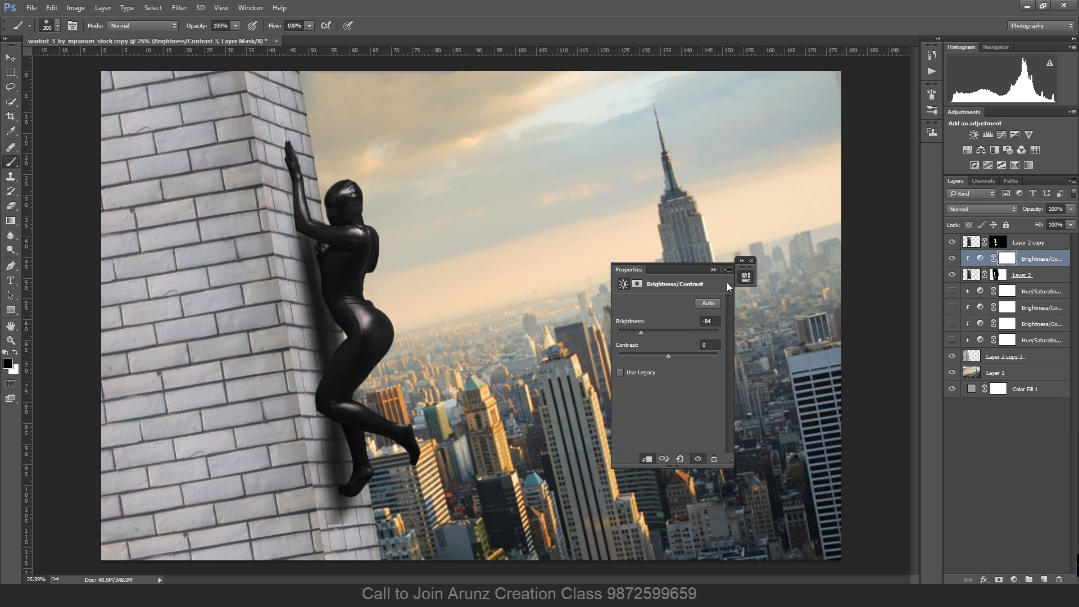
{"action": "left_click", "coordinate": [712, 270]}
{"action": "scroll", "coordinate": [843, 281], "scroll_direction": "down", "scroll_amount": 1}
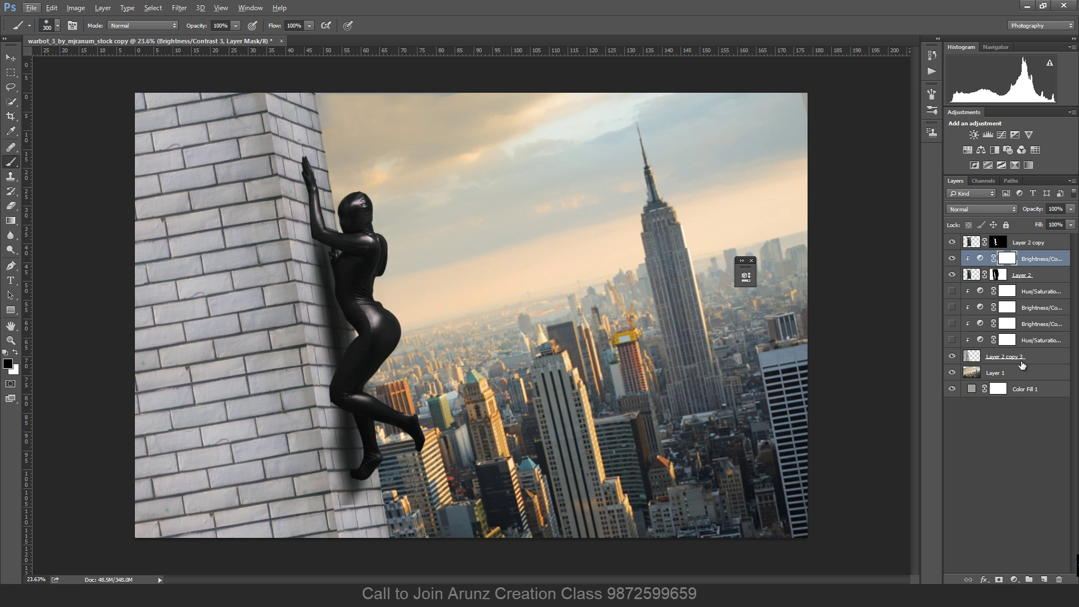
Add a new layer above the adjustment clipped to Layer 2 and set the brush to 125 px at 15% opacity.
{"action": "key", "text": "ctrl+shift+alt+n"}
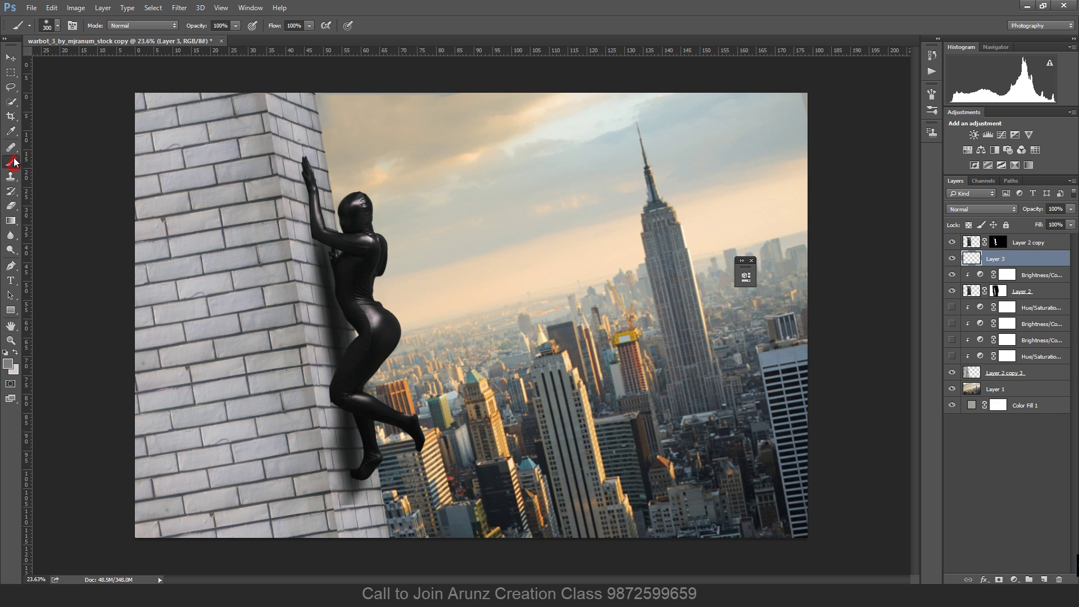
{"action": "left_click_drag", "start_coordinate": [236, 26], "coordinate": [196, 45]}
{"action": "scroll", "coordinate": [295, 371], "scroll_direction": "up", "scroll_amount": 4}
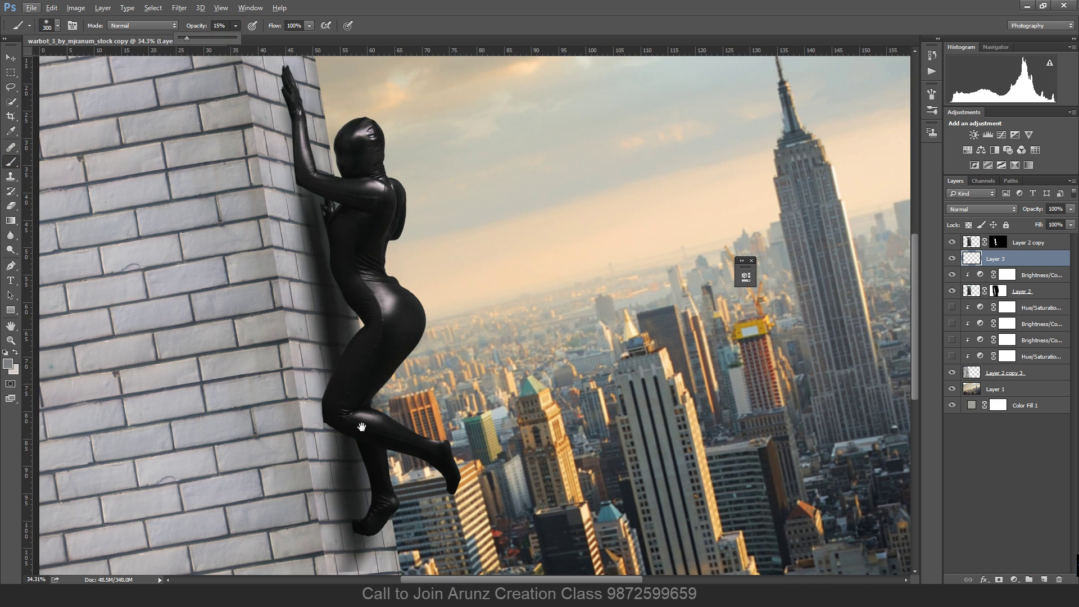
{"action": "left_click_drag", "start_coordinate": [365, 424], "coordinate": [366, 358]}
{"action": "key", "text": "bracketleft"}
{"action": "key", "text": "bracketleft"}
{"action": "key", "text": "bracketleft"}
{"action": "key", "text": "bracketleft"}
{"action": "key", "text": "bracketleft"}
Set the foreground colour to black and paint a soft shadow on the wall below the lower foot.
{"action": "left_click_drag", "start_coordinate": [365, 462], "coordinate": [360, 496]}
{"action": "mouse_move", "coordinate": [345, 507]}
{"action": "left_mouse_down"}
{"action": "mouse_move", "coordinate": [366, 471]}
{"action": "mouse_move", "coordinate": [347, 524]}
{"action": "left_mouse_up"}
{"action": "key", "text": "x"}
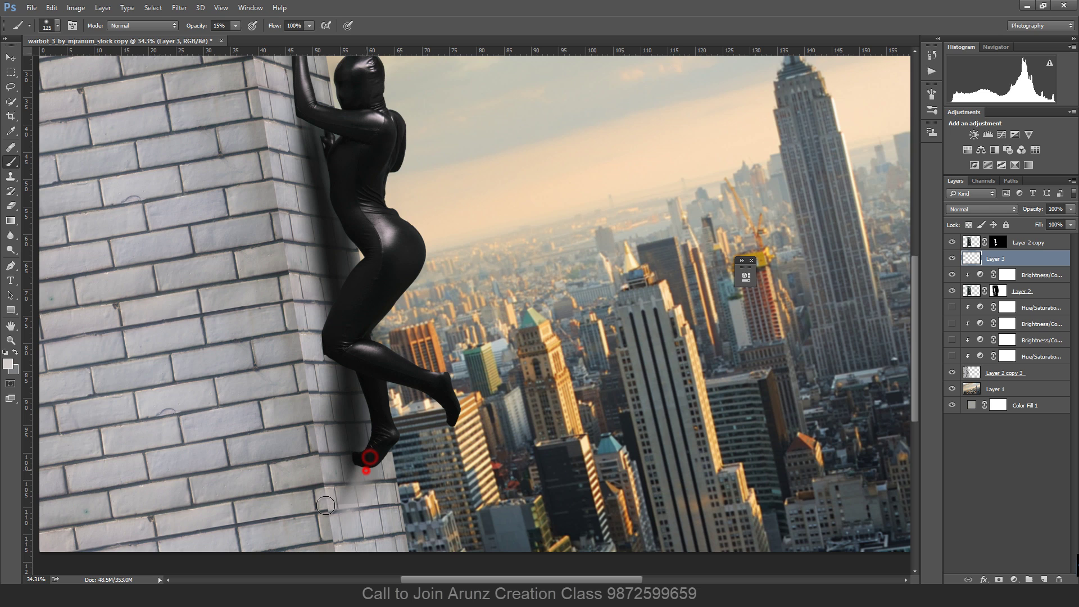
{"action": "left_click", "coordinate": [8, 364]}
{"action": "left_click_drag", "start_coordinate": [485, 265], "coordinate": [538, 296]}
{"action": "left_click", "coordinate": [659, 151]}
{"action": "left_click_drag", "start_coordinate": [366, 471], "coordinate": [347, 519]}
{"action": "left_click_drag", "start_coordinate": [362, 465], "coordinate": [348, 522]}
{"action": "left_click_drag", "start_coordinate": [365, 458], "coordinate": [348, 508]}
{"action": "left_click_drag", "start_coordinate": [365, 457], "coordinate": [341, 537]}
{"action": "scroll", "coordinate": [367, 360], "scroll_direction": "down", "scroll_amount": 4}
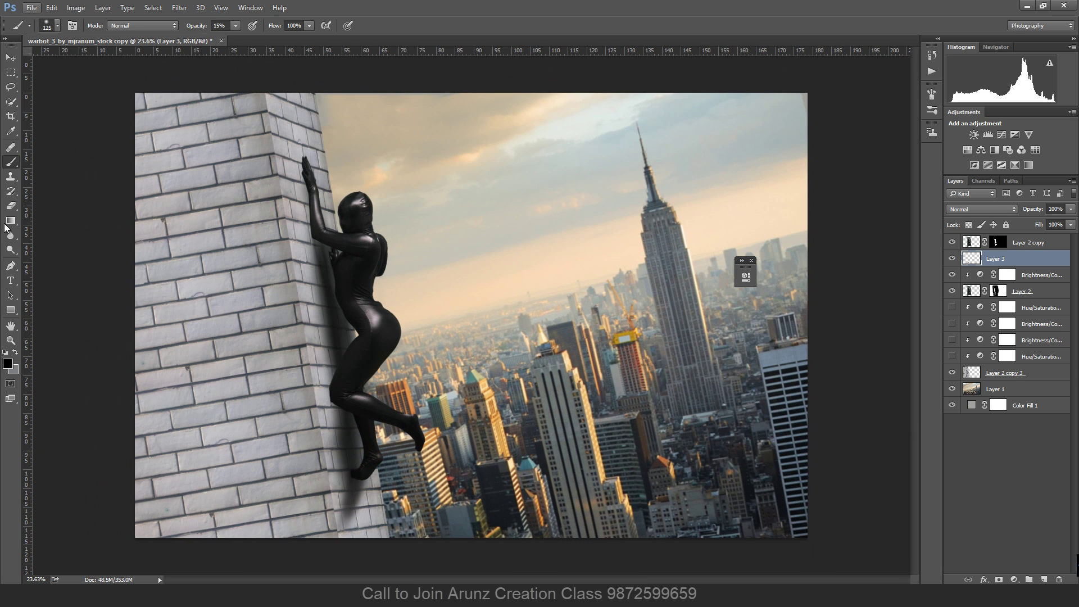
Fade the edges of the painted shadow below the foot with the Eraser at 20% opacity.
{"action": "left_click", "coordinate": [10, 206]}
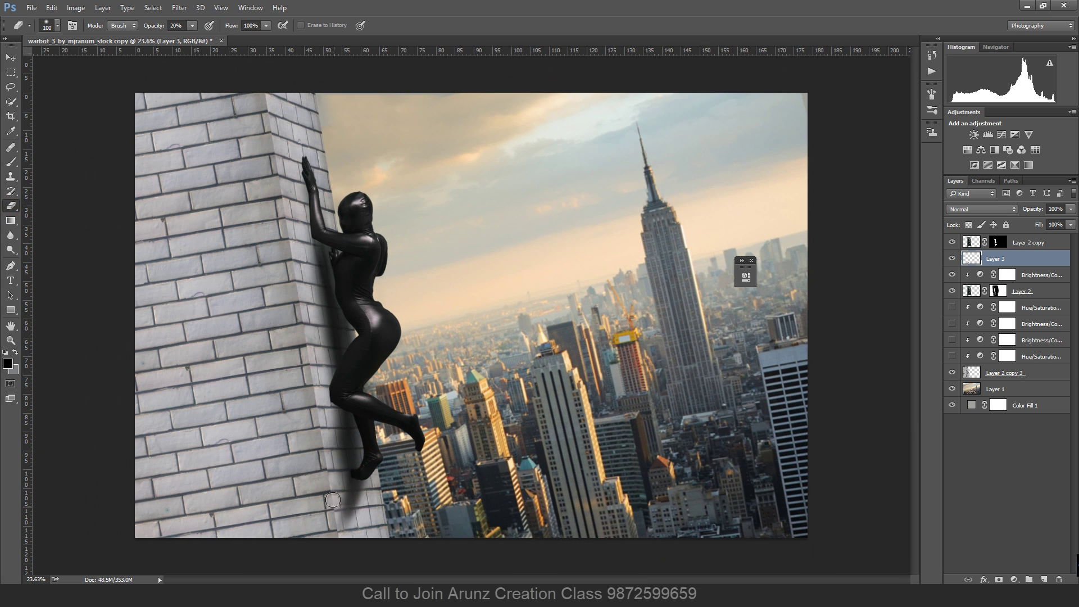
{"action": "key", "text": "bracketright"}
{"action": "key", "text": "bracketright"}
{"action": "key", "text": "bracketright"}
{"action": "key", "text": "bracketright"}
{"action": "mouse_move", "coordinate": [333, 495]}
{"action": "left_mouse_down"}
{"action": "mouse_move", "coordinate": [339, 536]}
{"action": "mouse_move", "coordinate": [381, 524]}
{"action": "mouse_move", "coordinate": [377, 515]}
{"action": "mouse_move", "coordinate": [364, 534]}
{"action": "mouse_move", "coordinate": [382, 498]}
{"action": "mouse_move", "coordinate": [364, 517]}
{"action": "left_mouse_up"}
{"action": "left_click", "coordinate": [376, 515]}
{"action": "left_click", "coordinate": [375, 518]}
{"action": "left_click", "coordinate": [383, 499]}
{"action": "key", "text": "bracketleft"}
{"action": "key", "text": "bracketleft"}
{"action": "mouse_move", "coordinate": [374, 478]}
{"action": "left_mouse_down"}
{"action": "mouse_move", "coordinate": [360, 535]}
{"action": "mouse_move", "coordinate": [341, 514]}
{"action": "mouse_move", "coordinate": [336, 524]}
{"action": "mouse_move", "coordinate": [368, 487]}
{"action": "mouse_move", "coordinate": [363, 513]}
{"action": "left_mouse_up"}
{"action": "key", "text": "bracketleft"}
{"action": "scroll", "coordinate": [402, 324], "scroll_direction": "down", "scroll_amount": 2}
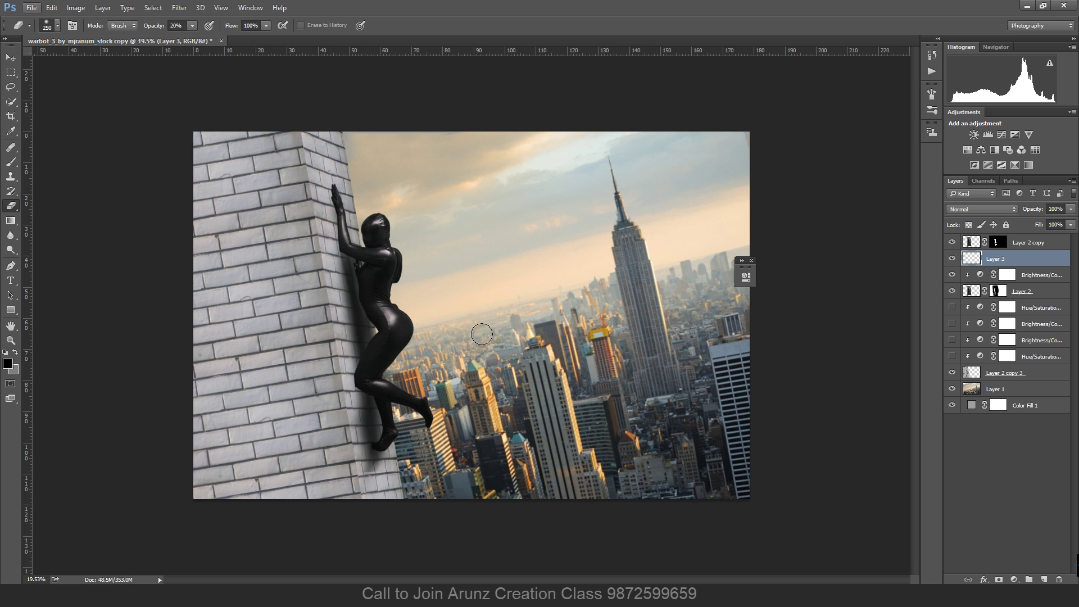
Paint a soft black shadow beside the raised hand and forearm at 15% opacity, lightly erasing the excess at 20%.
{"action": "left_click", "coordinate": [10, 162]}
{"action": "scroll", "coordinate": [332, 205], "scroll_direction": "up", "scroll_amount": 2}
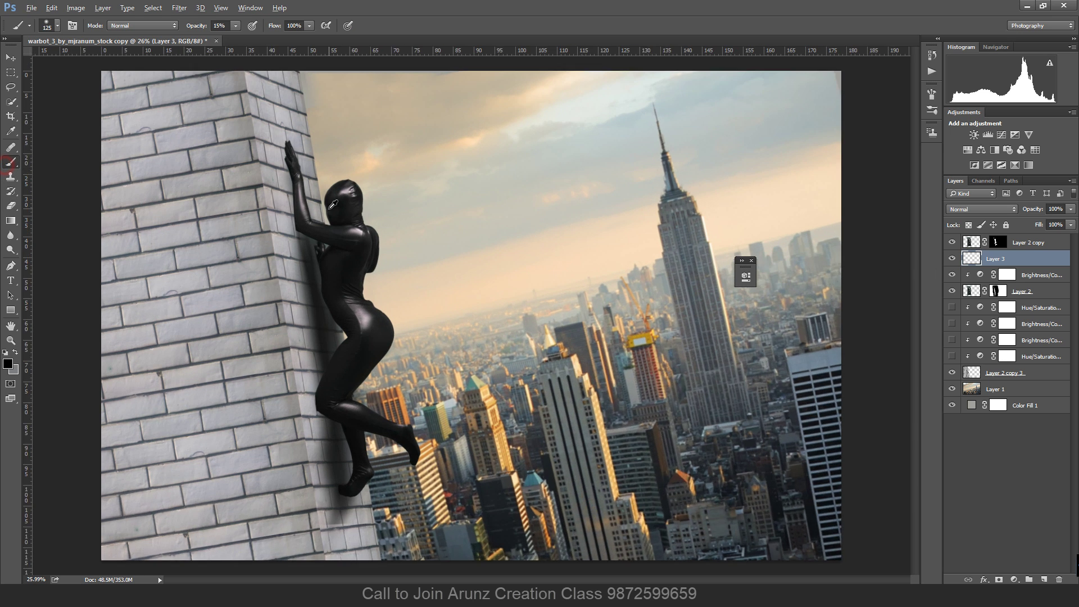
{"action": "scroll", "coordinate": [332, 205], "scroll_direction": "up", "scroll_amount": 1}
{"action": "left_click_drag", "start_coordinate": [292, 230], "coordinate": [300, 246]}
{"action": "key", "text": "bracketleft"}
{"action": "left_click_drag", "start_coordinate": [280, 146], "coordinate": [310, 252]}
{"action": "left_click_drag", "start_coordinate": [279, 154], "coordinate": [289, 163]}
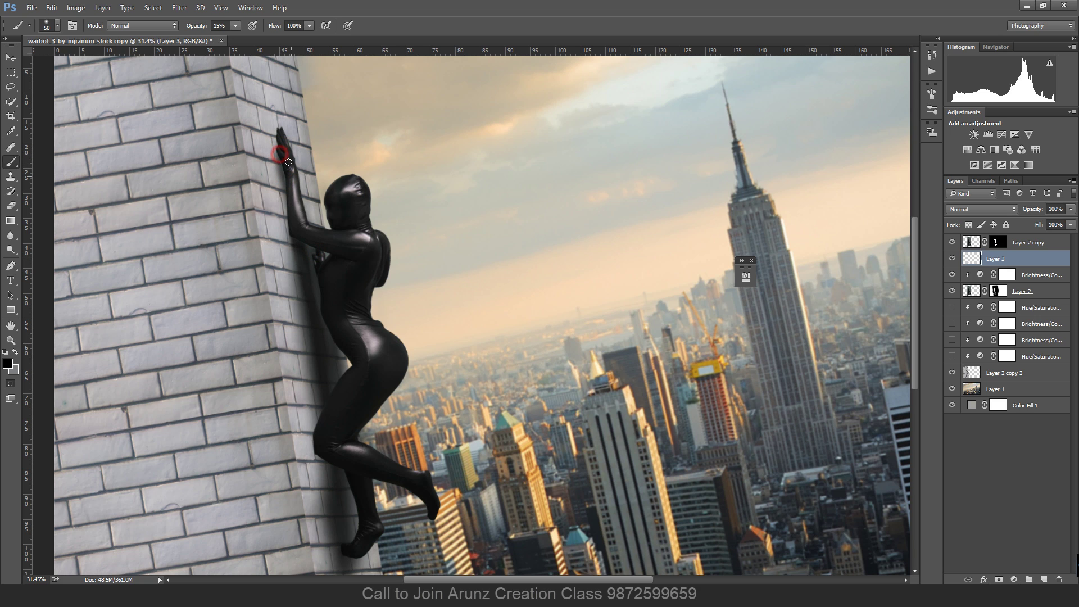
{"action": "key", "text": "e"}
{"action": "left_click", "coordinate": [260, 163]}
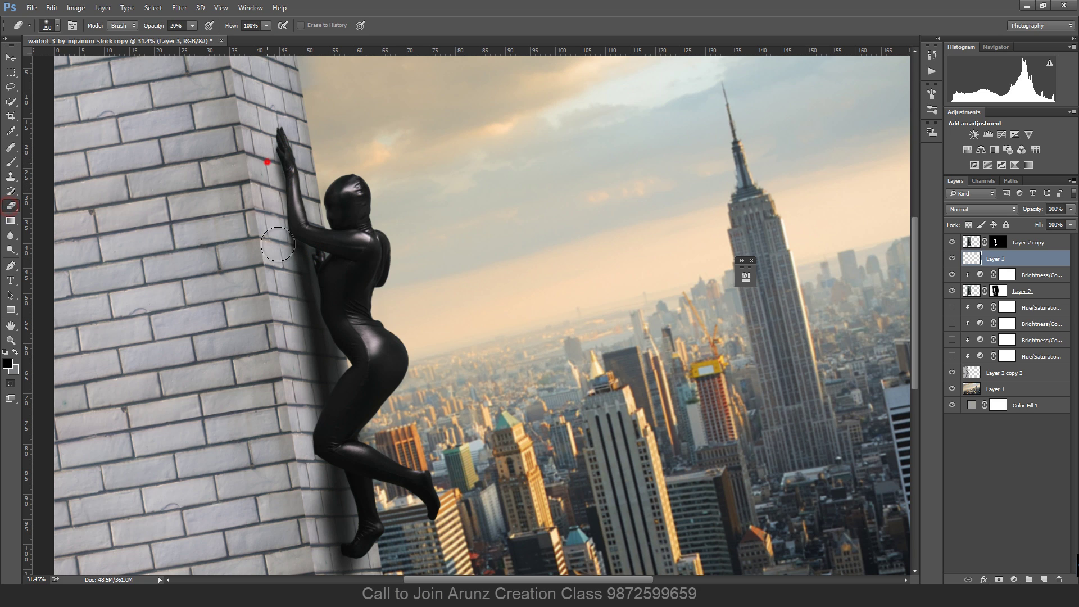
Turn the four hidden adjustment layers clipped to the brick building back on.
{"action": "scroll", "coordinate": [353, 293], "scroll_direction": "down", "scroll_amount": 1}
{"action": "scroll", "coordinate": [352, 293], "scroll_direction": "down", "scroll_amount": 4}
{"action": "left_click_drag", "start_coordinate": [954, 353], "coordinate": [952, 308]}
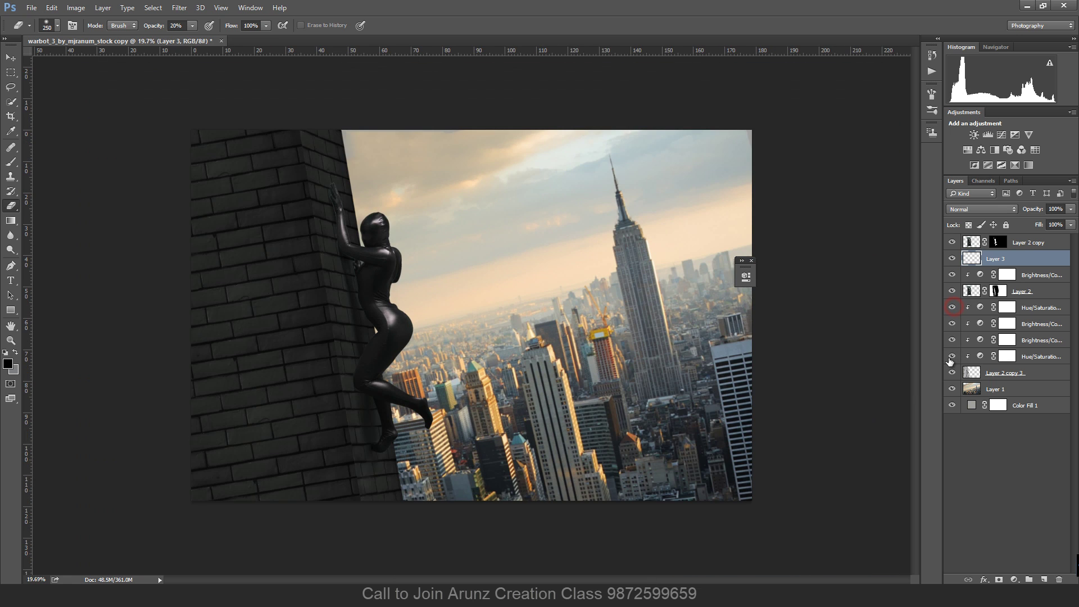
Add a Brightness/Contrast adjustment clipped to Layer 2 copy with brightness at -92.
{"action": "left_click", "coordinate": [1026, 245]}
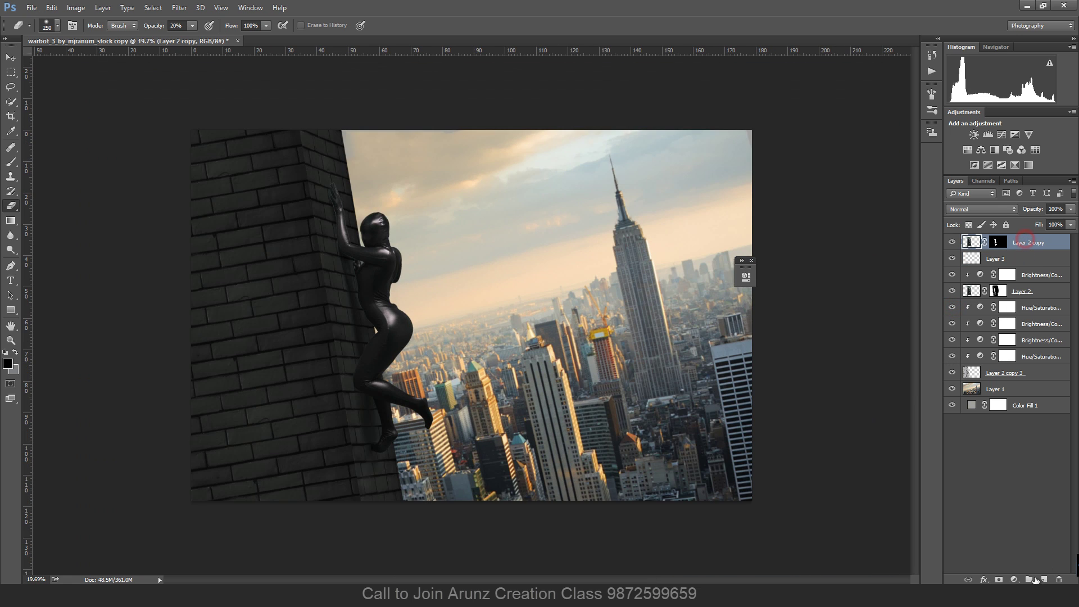
{"action": "left_click", "coordinate": [1014, 579]}
{"action": "left_click", "coordinate": [1040, 408]}
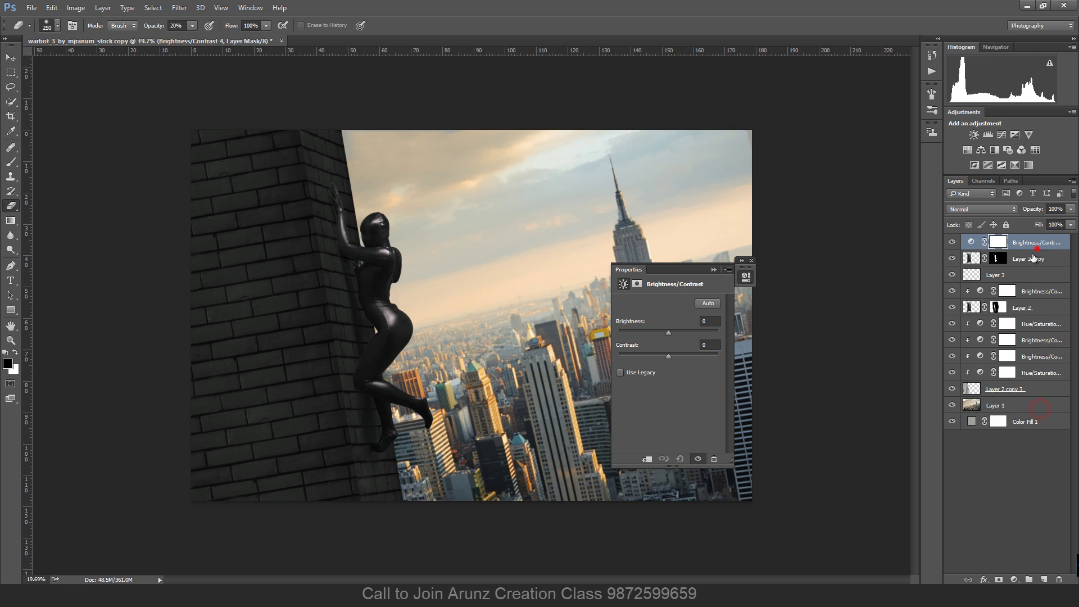
{"action": "mouse_move", "coordinate": [655, 332]}
{"action": "left_mouse_down"}
{"action": "mouse_move", "coordinate": [636, 330]}
{"action": "mouse_move", "coordinate": [696, 332]}
{"action": "mouse_move", "coordinate": [638, 333]}
{"action": "left_mouse_up"}
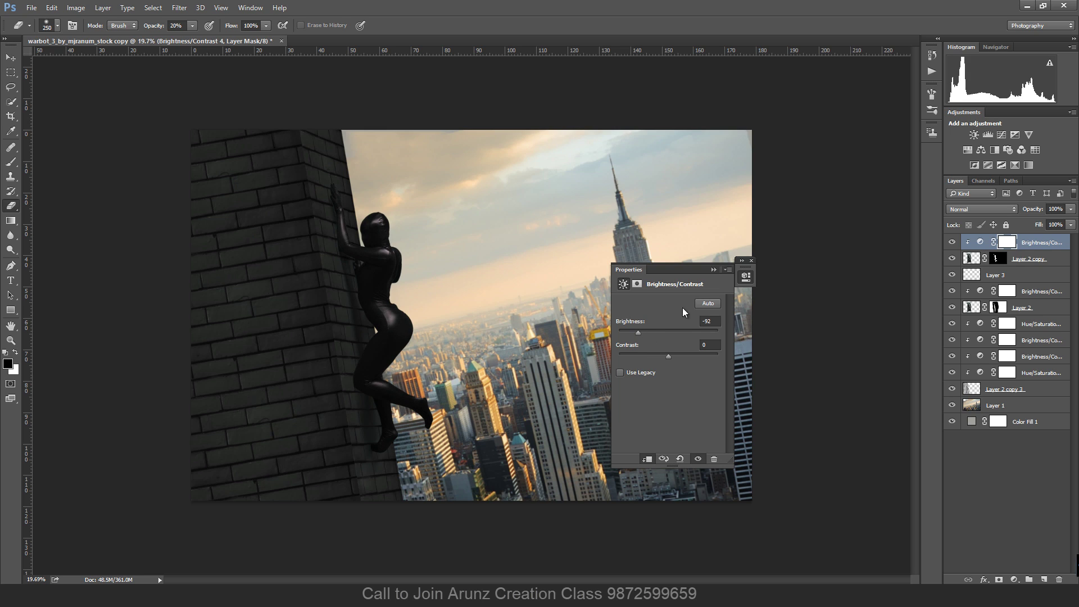
{"action": "left_click", "coordinate": [713, 269]}
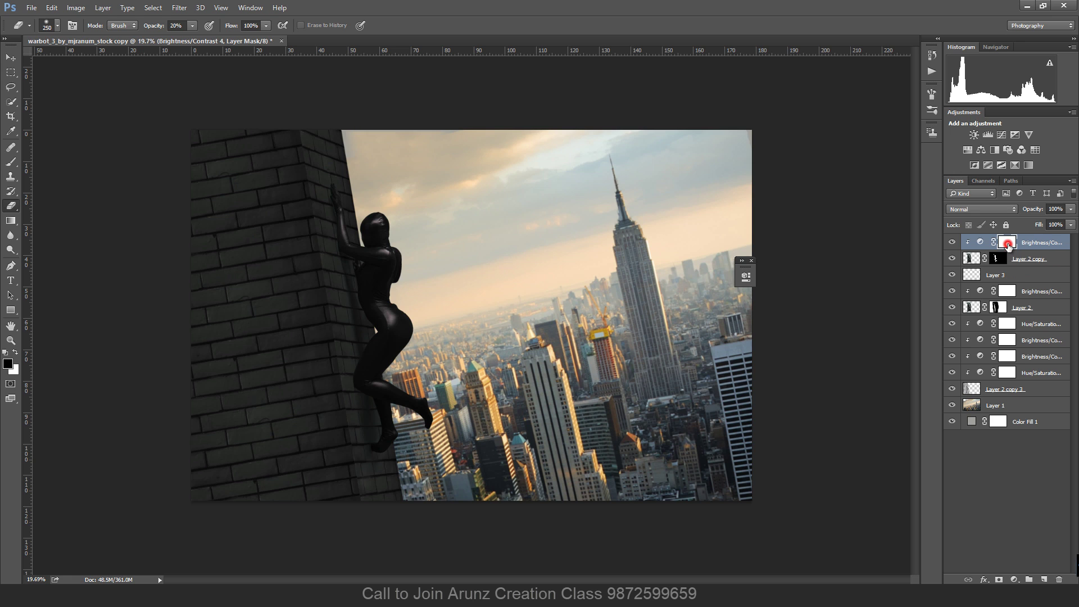
Invert the new adjustment's mask and work over the figure's wall side with the Eraser at 58% opacity, comparing with the adjustment hidden.
{"action": "key", "text": "ctrl+i"}
{"action": "scroll", "coordinate": [459, 283], "scroll_direction": "up", "scroll_amount": 3}
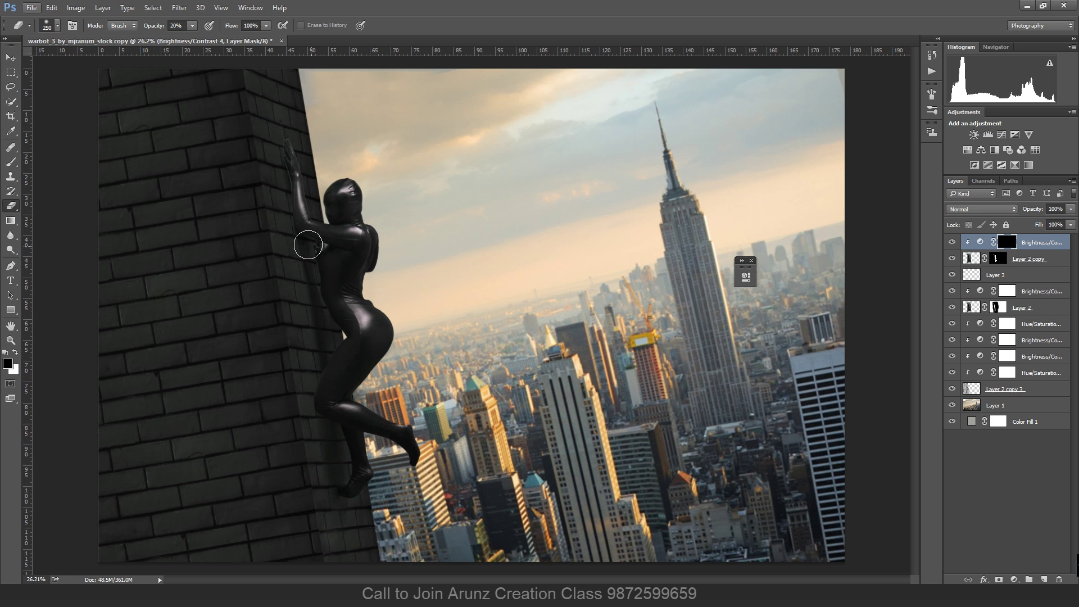
{"action": "mouse_move", "coordinate": [296, 234]}
{"action": "left_mouse_down"}
{"action": "mouse_move", "coordinate": [282, 107]}
{"action": "mouse_move", "coordinate": [292, 251]}
{"action": "mouse_move", "coordinate": [285, 136]}
{"action": "mouse_move", "coordinate": [289, 240]}
{"action": "left_mouse_up"}
{"action": "key", "text": "x"}
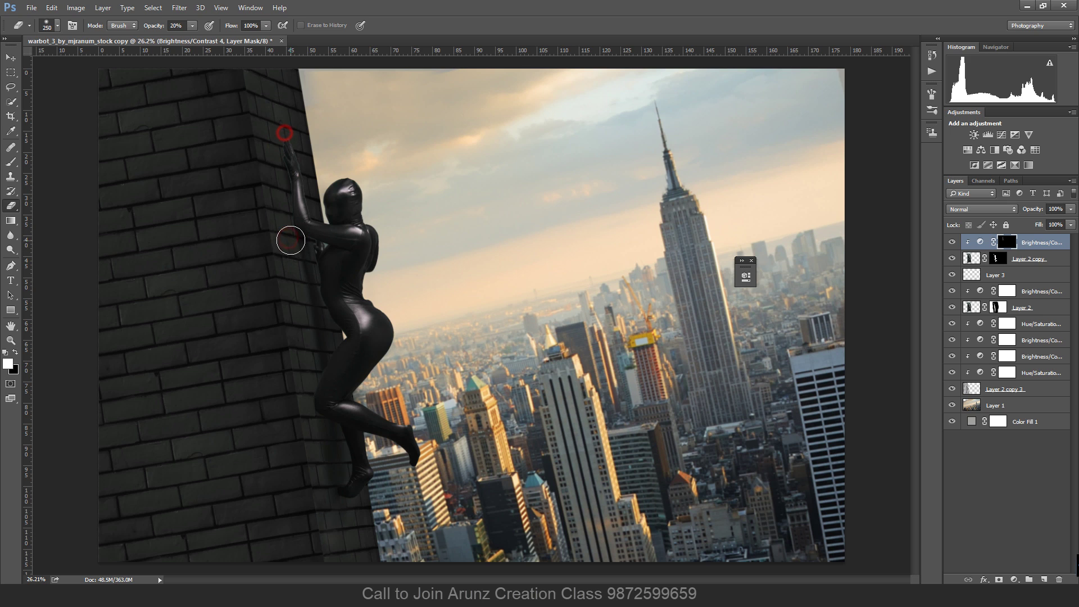
{"action": "left_click", "coordinate": [195, 26]}
{"action": "left_click_drag", "start_coordinate": [203, 40], "coordinate": [215, 41]}
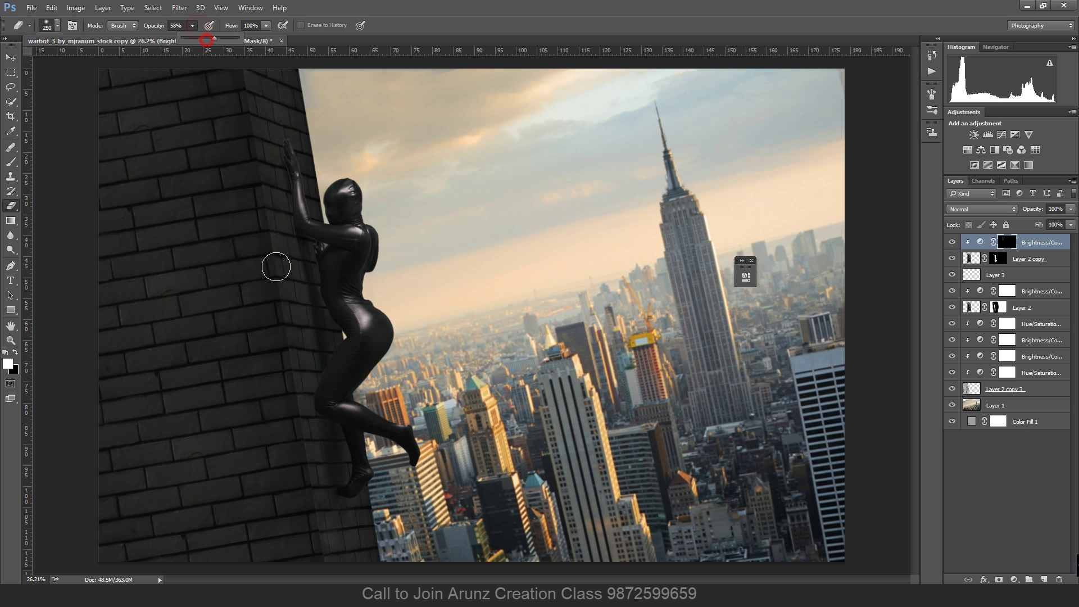
{"action": "left_click_drag", "start_coordinate": [284, 121], "coordinate": [298, 256]}
{"action": "left_click_drag", "start_coordinate": [320, 294], "coordinate": [323, 358]}
{"action": "mouse_move", "coordinate": [319, 363]}
{"action": "left_mouse_down"}
{"action": "mouse_move", "coordinate": [313, 412]}
{"action": "mouse_move", "coordinate": [335, 463]}
{"action": "mouse_move", "coordinate": [337, 520]}
{"action": "left_mouse_up"}
{"action": "scroll", "coordinate": [525, 345], "scroll_direction": "down", "scroll_amount": 3}
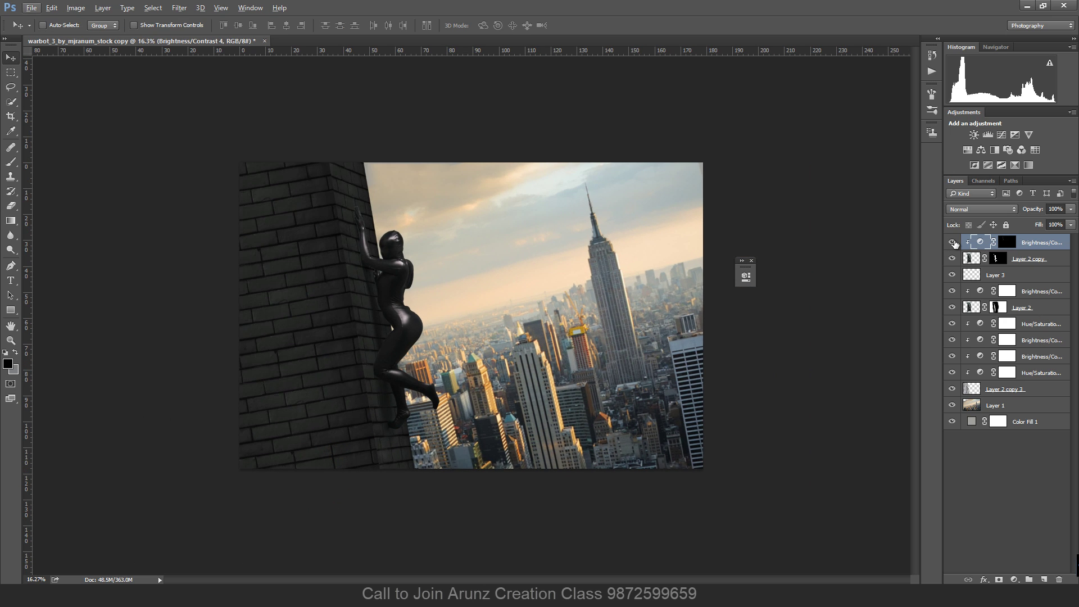
{"action": "left_click", "coordinate": [954, 244]}
{"action": "left_click", "coordinate": [954, 244]}
Add a new top layer and load the figure's outline as a selection from Layer 2 copy's mask.
{"action": "left_click", "coordinate": [1045, 579]}
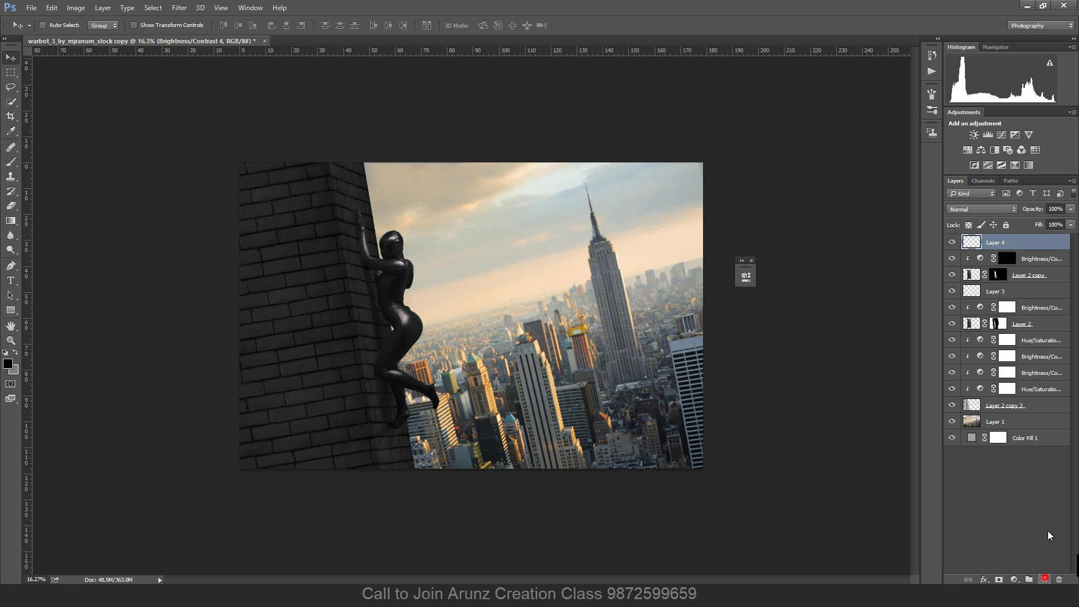
{"action": "left_click", "coordinate": [971, 278], "text": "ctrl"}
{"action": "key", "text": "ctrl+d"}
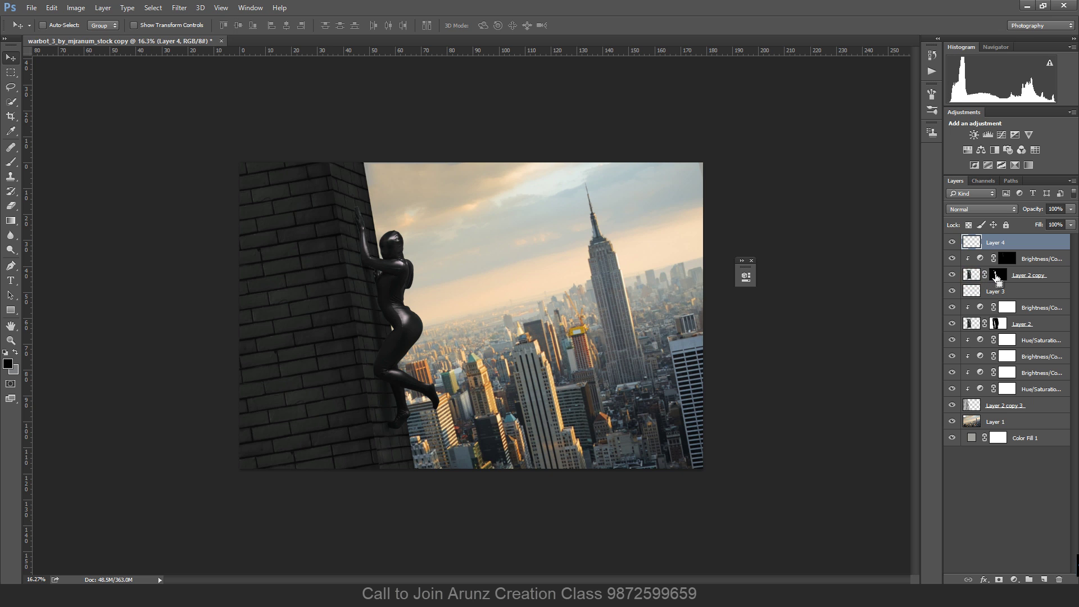
{"action": "left_click", "coordinate": [995, 275], "text": "ctrl"}
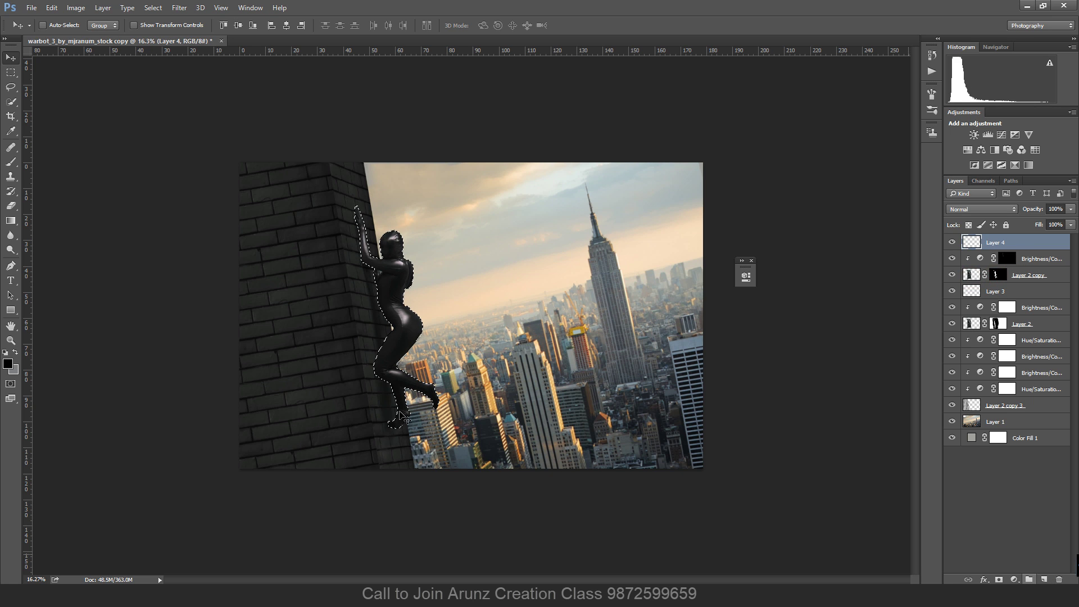
Choose a pale cream foreground colour for the Brush tool.
{"action": "key", "text": "b"}
{"action": "left_click", "coordinate": [7, 363]}
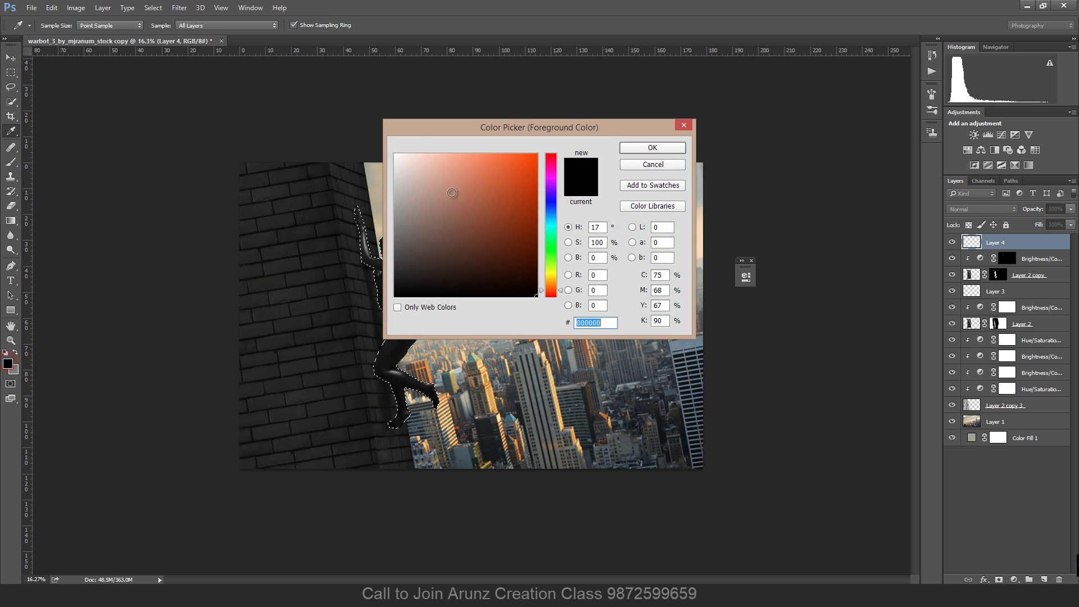
{"action": "left_click_drag", "start_coordinate": [445, 176], "coordinate": [420, 154]}
{"action": "left_click", "coordinate": [553, 278]}
{"action": "left_click", "coordinate": [658, 147]}
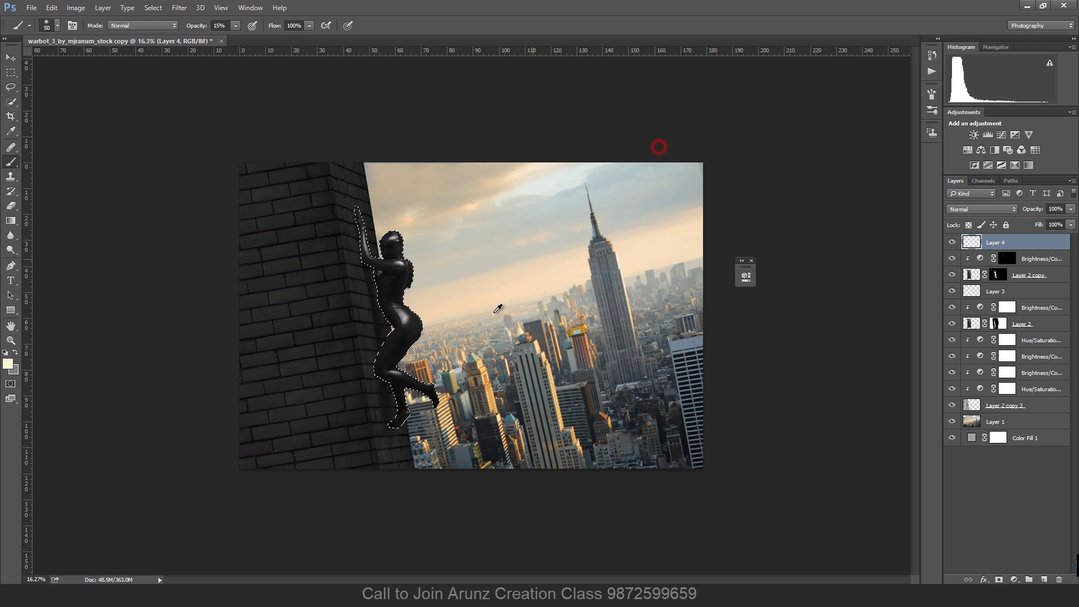
Paint faint cream rim light along the outer foot and hip inside the selection at 15% opacity.
{"action": "scroll", "coordinate": [472, 316], "scroll_direction": "up", "scroll_amount": 4}
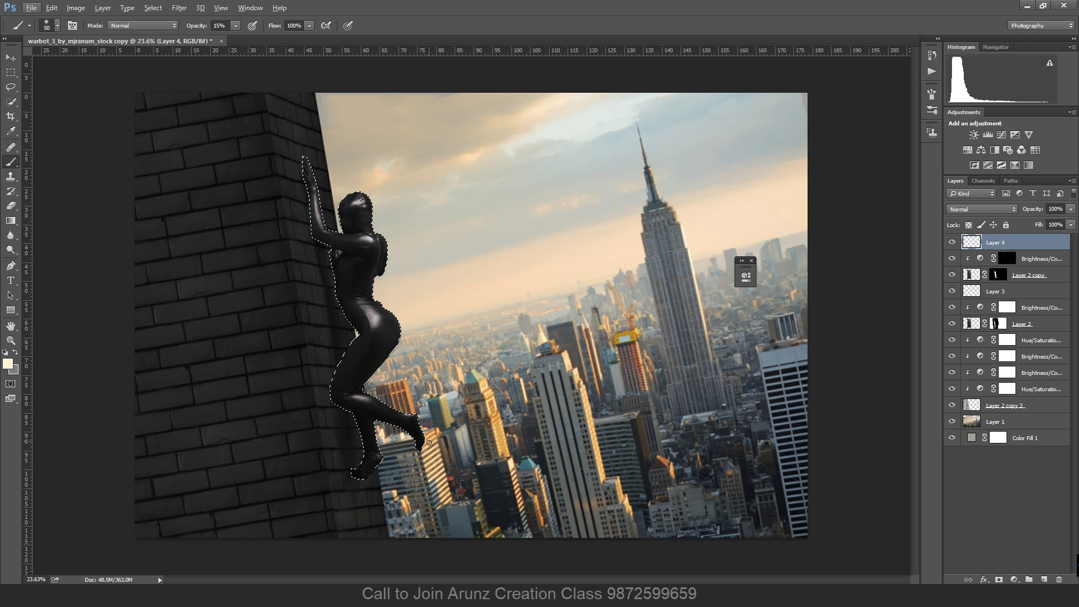
{"action": "left_click_drag", "start_coordinate": [427, 441], "coordinate": [413, 411]}
{"action": "key", "text": "bracketright"}
{"action": "scroll", "coordinate": [409, 380], "scroll_direction": "up", "scroll_amount": 3}
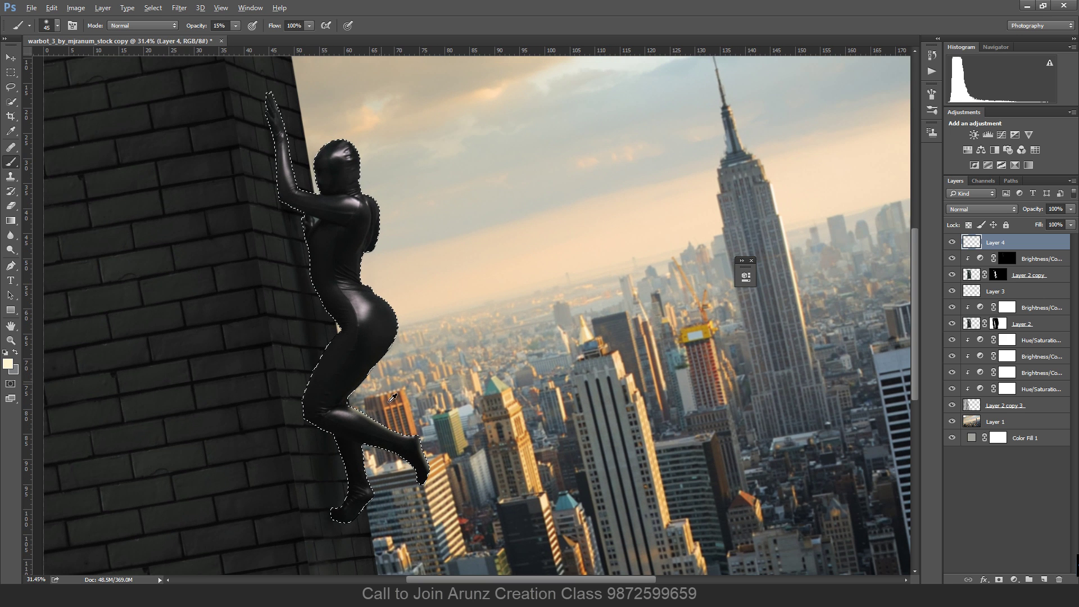
{"action": "key", "text": "bracketleft"}
{"action": "key", "text": "bracketright"}
{"action": "key", "text": "bracketright"}
{"action": "key", "text": "bracketright"}
{"action": "key", "text": "bracketright"}
{"action": "left_click", "coordinate": [391, 299]}
Raise the brush opacity to 58% and strengthen the rim light along the hip with a 40 px brush.
{"action": "left_click_drag", "start_coordinate": [235, 25], "coordinate": [261, 37]}
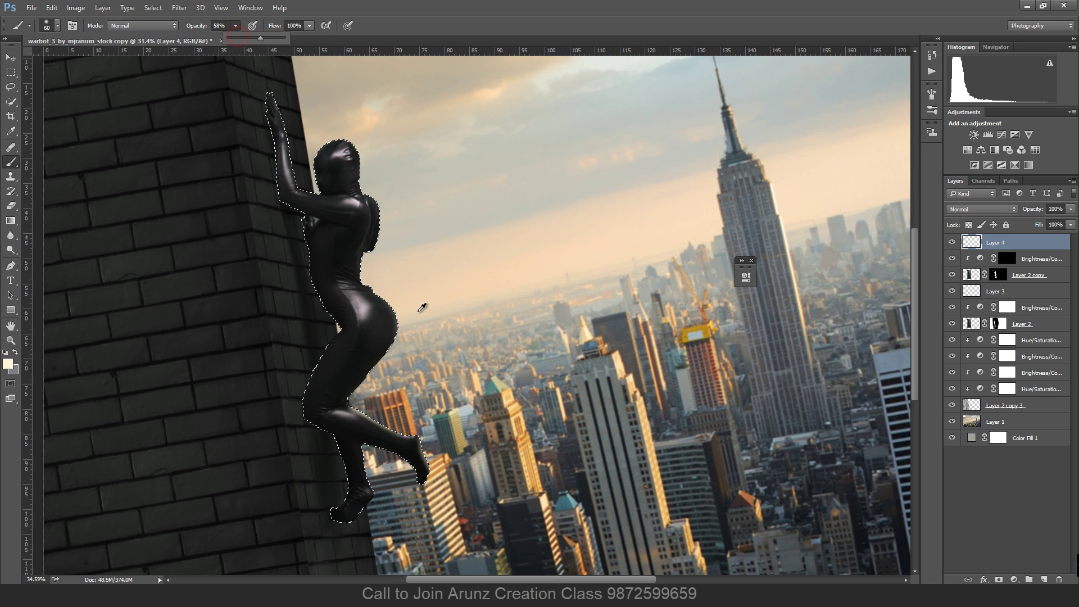
{"action": "scroll", "coordinate": [425, 318], "scroll_direction": "up", "scroll_amount": 1}
{"action": "key", "text": "bracketleft"}
{"action": "key", "text": "bracketleft"}
{"action": "left_click", "coordinate": [379, 296]}
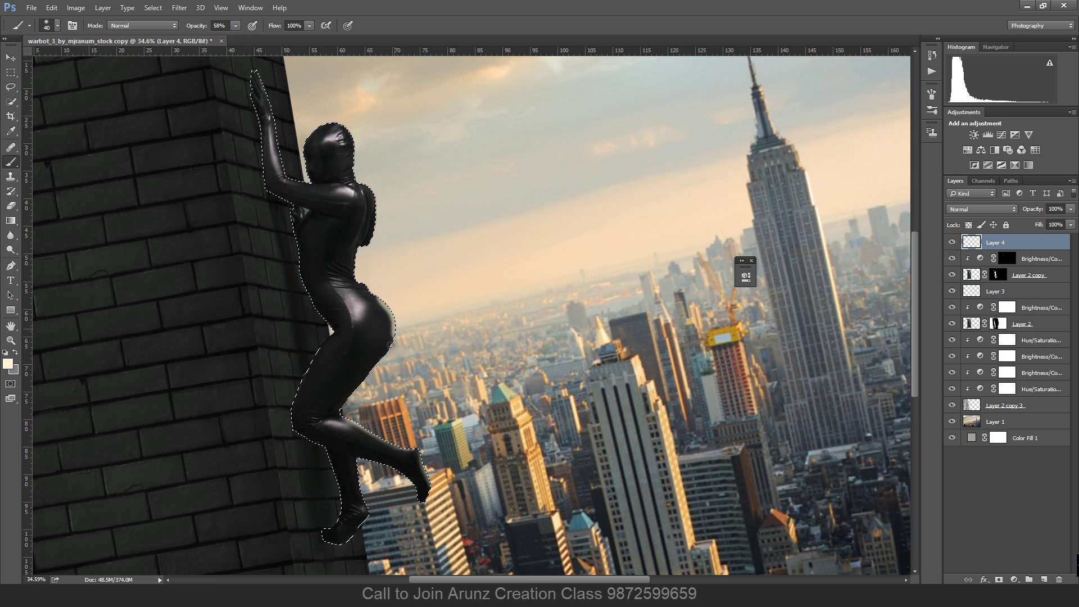
{"action": "key", "text": "bracketright"}
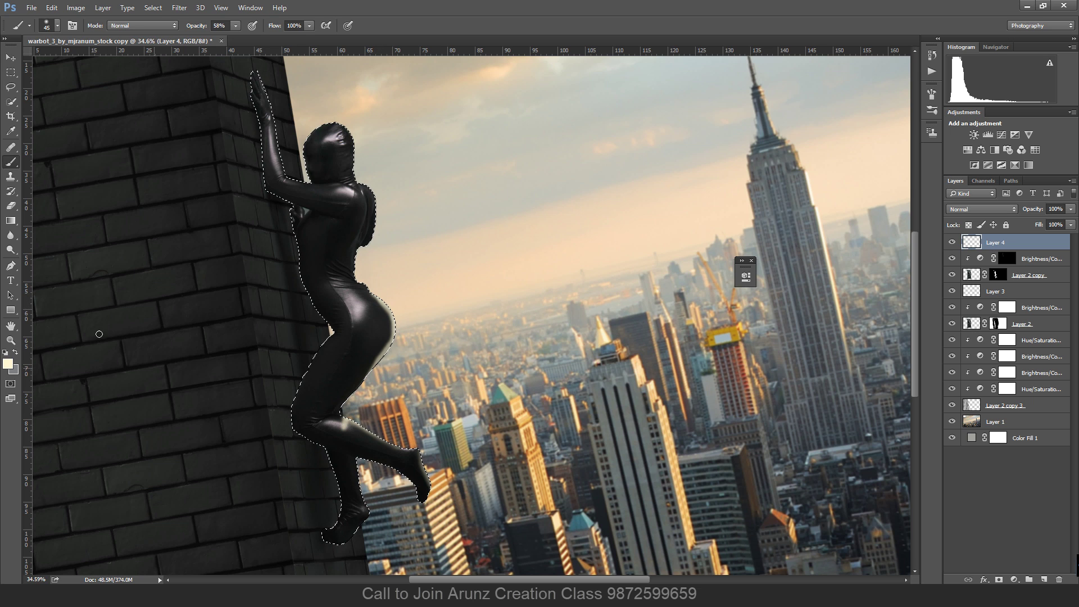
Soften the painted highlights on the bent leg and hip with the Eraser at 58% opacity.
{"action": "left_click", "coordinate": [10, 206]}
{"action": "left_click", "coordinate": [335, 427]}
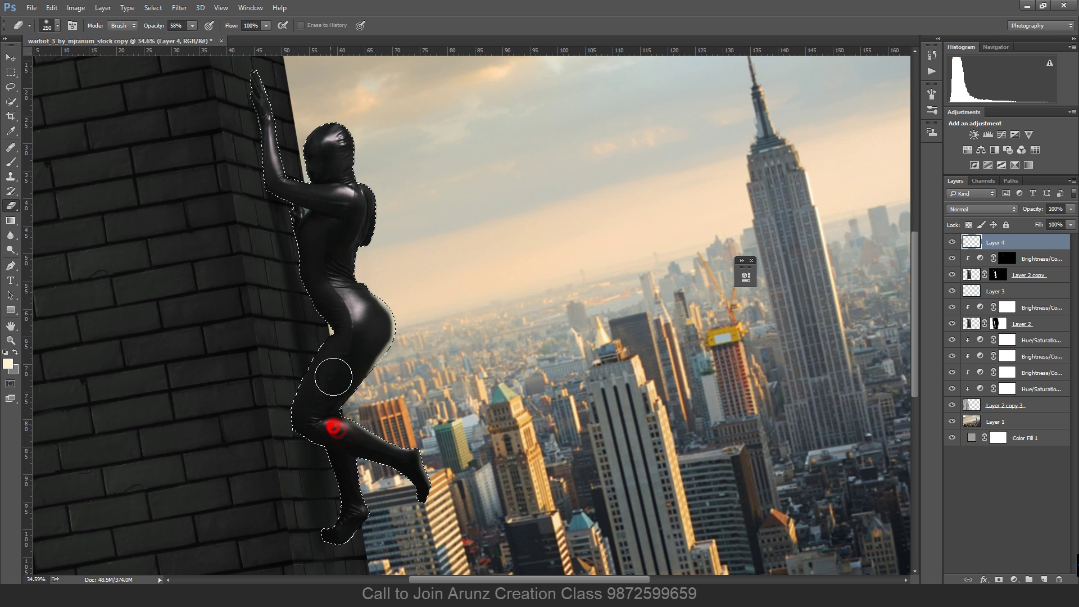
{"action": "left_click_drag", "start_coordinate": [373, 327], "coordinate": [374, 313]}
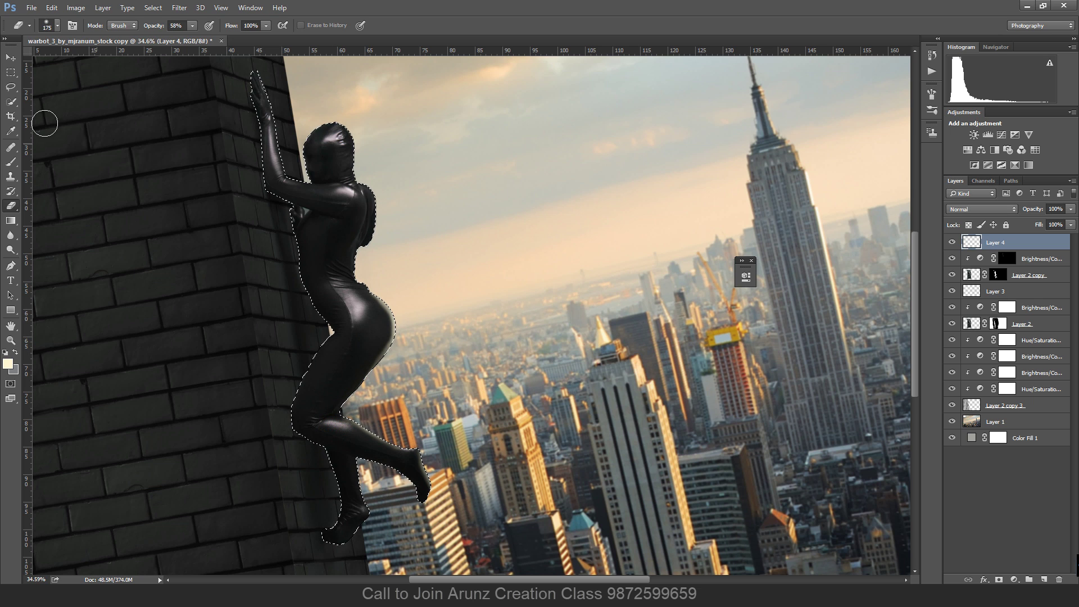
Paint cream rim light along the back of the shoulder and head with a 45 to 50 px brush, and deselect.
{"action": "left_click", "coordinate": [10, 162]}
{"action": "left_click", "coordinate": [375, 194]}
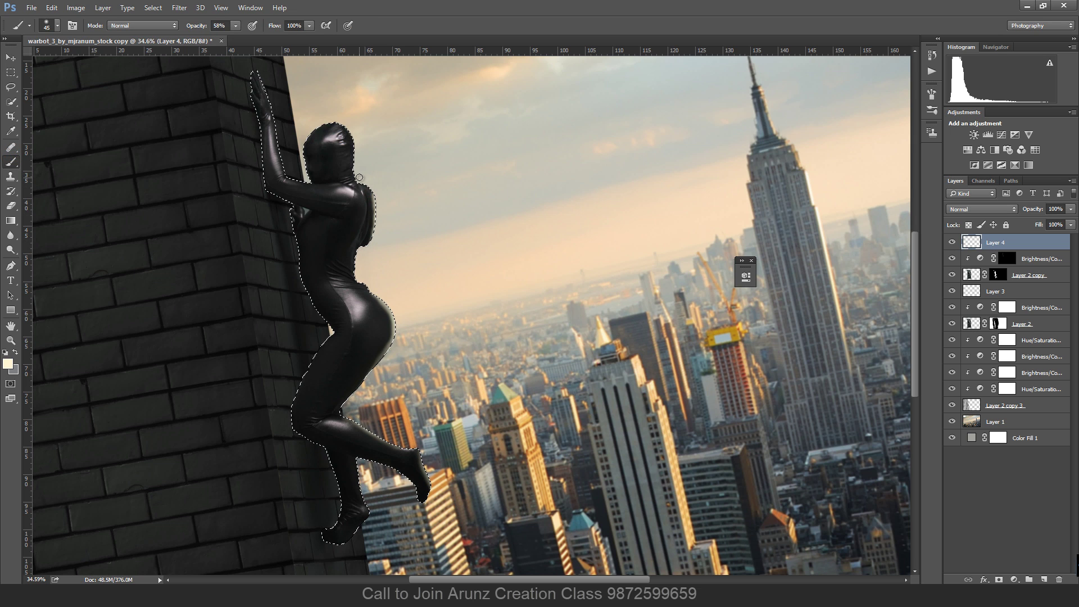
{"action": "key", "text": "bracketright"}
{"action": "left_click", "coordinate": [343, 120]}
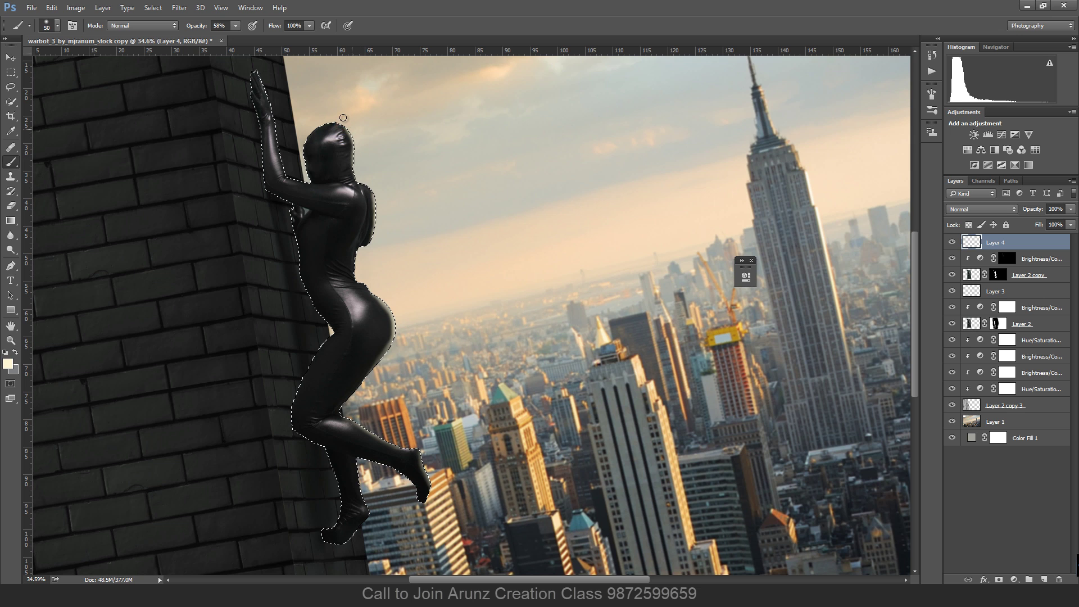
{"action": "left_click", "coordinate": [359, 132]}
{"action": "key", "text": "ctrl+d"}
{"action": "key", "text": "bracketright"}
Trim the rim light on the hip with a 60 px Eraser at 58% opacity.
{"action": "scroll", "coordinate": [518, 322], "scroll_direction": "down", "scroll_amount": 4}
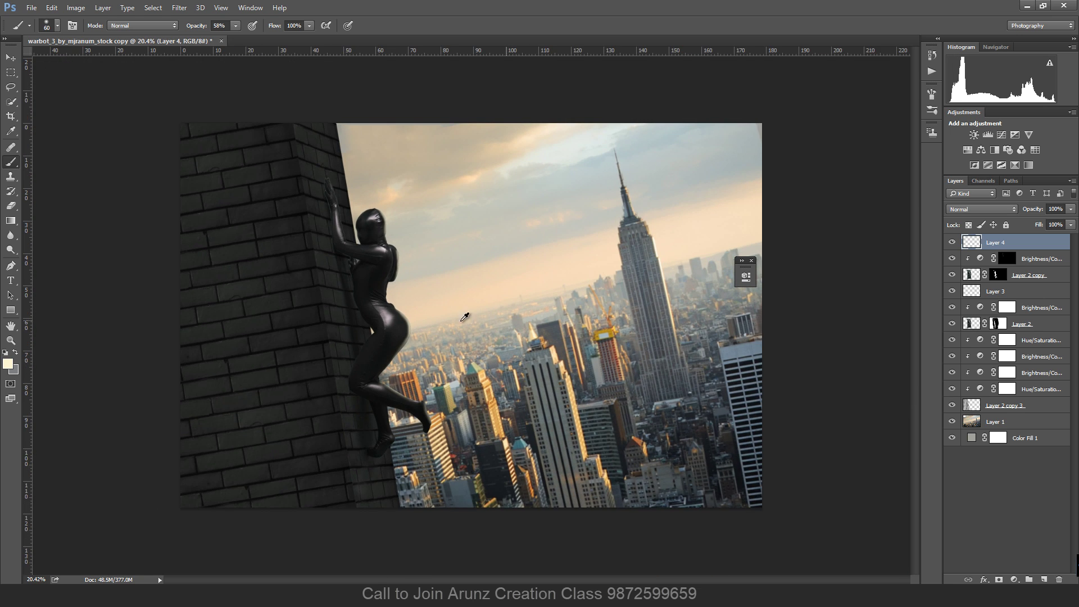
{"action": "scroll", "coordinate": [419, 333], "scroll_direction": "up", "scroll_amount": 5}
{"action": "key", "text": "e"}
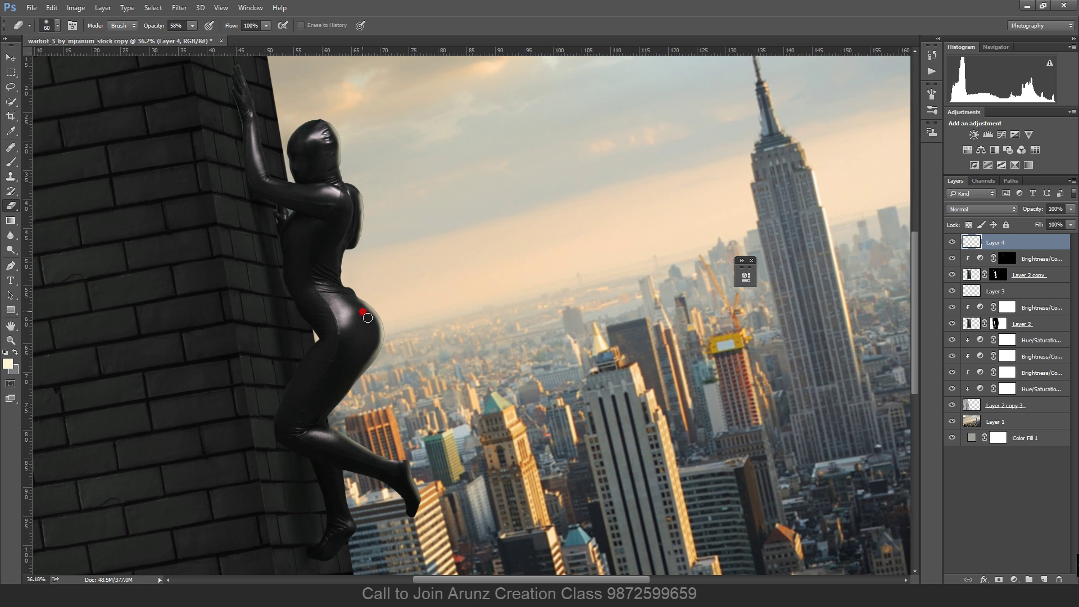
{"action": "left_click_drag", "start_coordinate": [363, 312], "coordinate": [371, 344]}
{"action": "scroll", "coordinate": [540, 338], "scroll_direction": "down", "scroll_amount": 4}
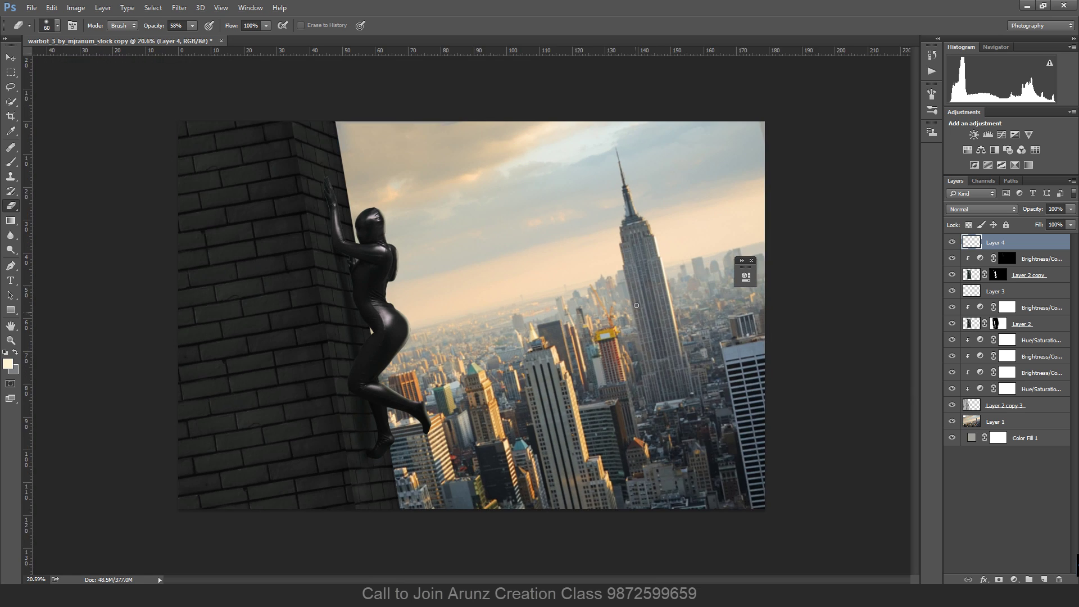
Set the blending mode of the rim light layer, Layer 4, to Screen.
{"action": "left_click", "coordinate": [975, 210]}
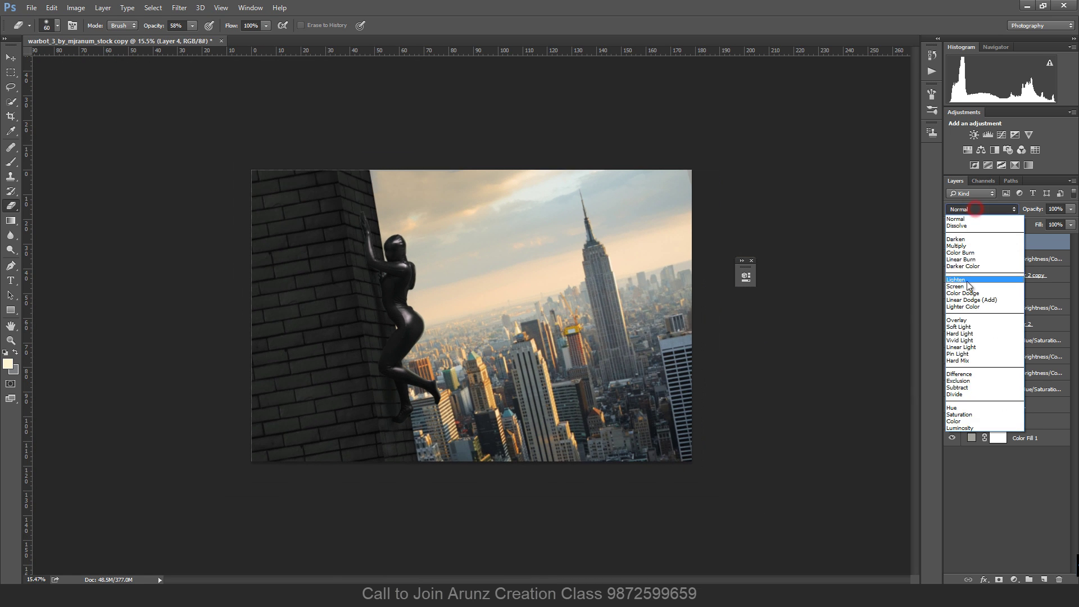
{"action": "left_click", "coordinate": [965, 287]}
{"action": "left_click", "coordinate": [478, 330]}
{"action": "scroll", "coordinate": [479, 330], "scroll_direction": "up", "scroll_amount": 6}
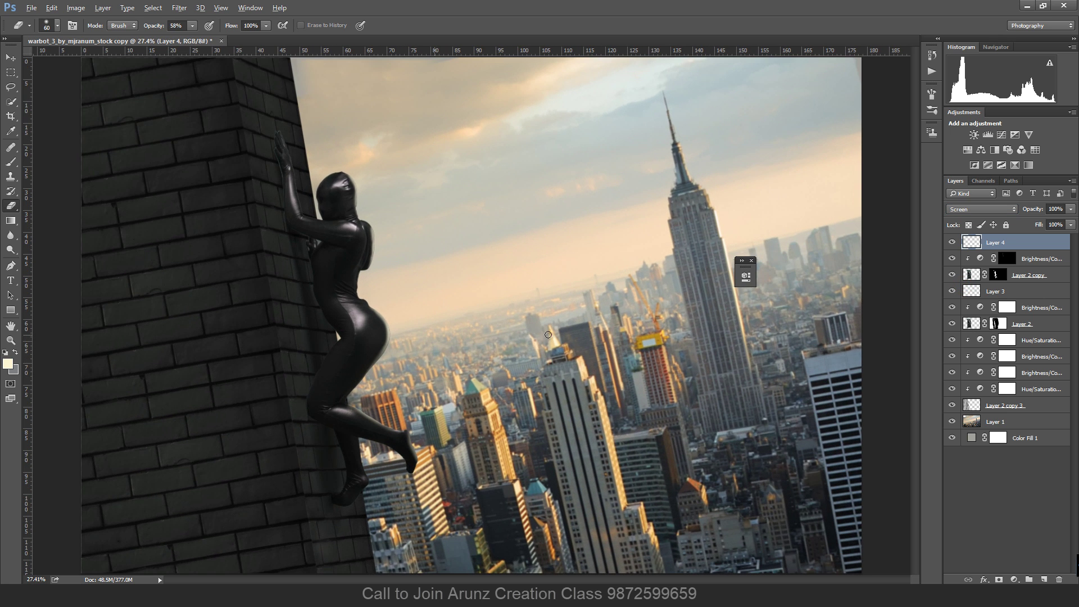
{"action": "left_click", "coordinate": [12, 58]}
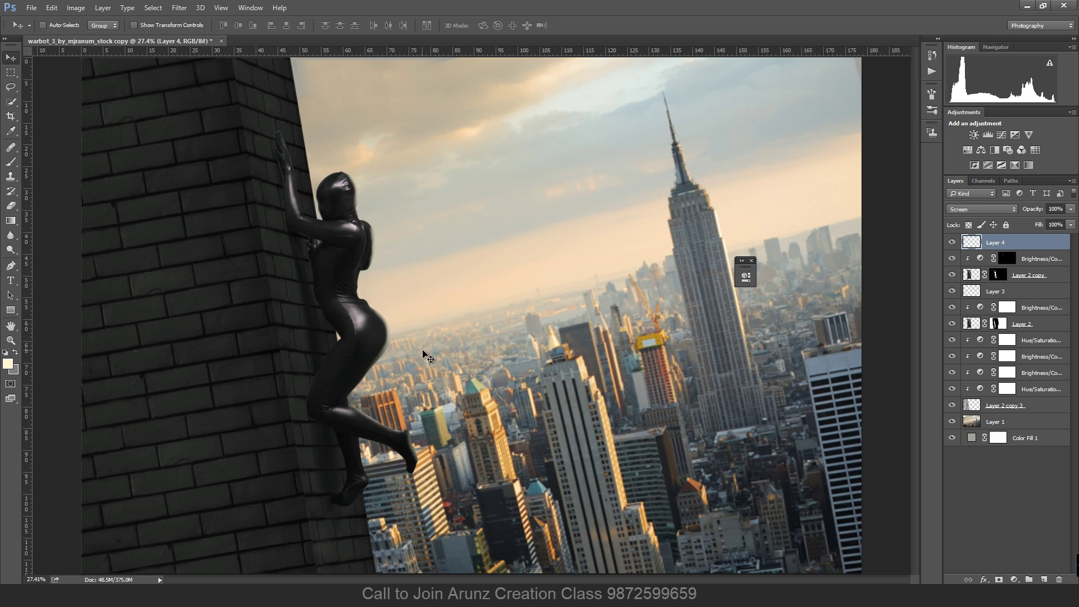
Delete the layer mask of the uppermost Brightness/Contrast adjustment so it affects the whole figure.
{"action": "left_click", "coordinate": [1024, 246], "text": "alt"}
{"action": "left_click", "coordinate": [1024, 251], "text": "alt"}
{"action": "left_click", "coordinate": [1007, 258]}
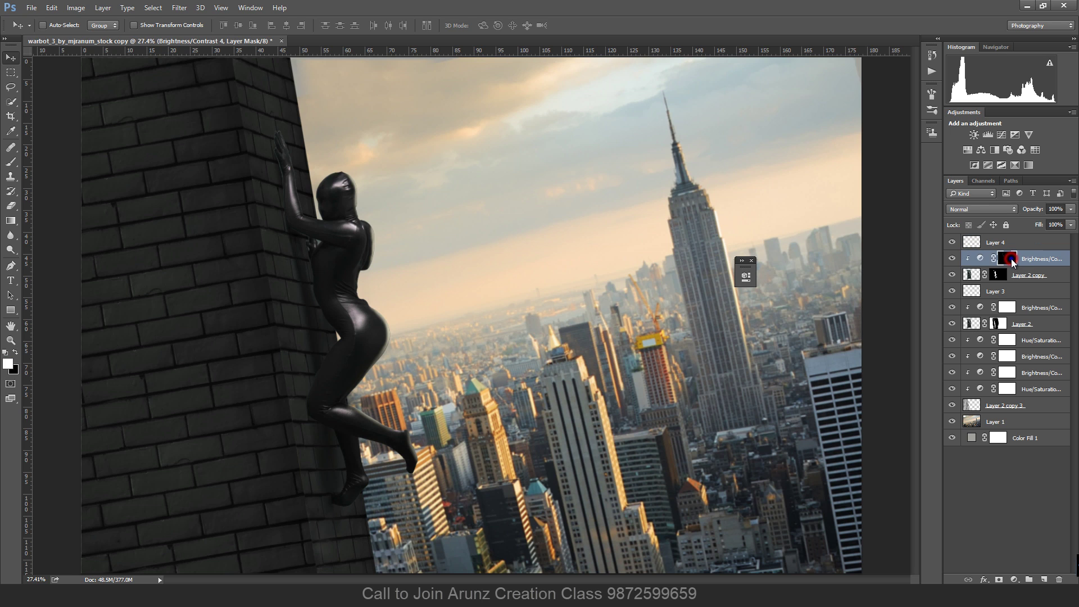
{"action": "right_click", "coordinate": [1007, 258]}
{"action": "left_click", "coordinate": [1017, 281]}
Try removing the uppermost Brightness/Contrast adjustment and clipping Layer 4 to the figure on Layer 2 copy.
{"action": "mouse_move", "coordinate": [1036, 259]}
{"action": "left_mouse_down"}
{"action": "mouse_move", "coordinate": [1071, 579]}
{"action": "mouse_move", "coordinate": [1059, 579]}
{"action": "left_mouse_up"}
{"action": "left_click_drag", "start_coordinate": [990, 241], "coordinate": [1013, 248]}
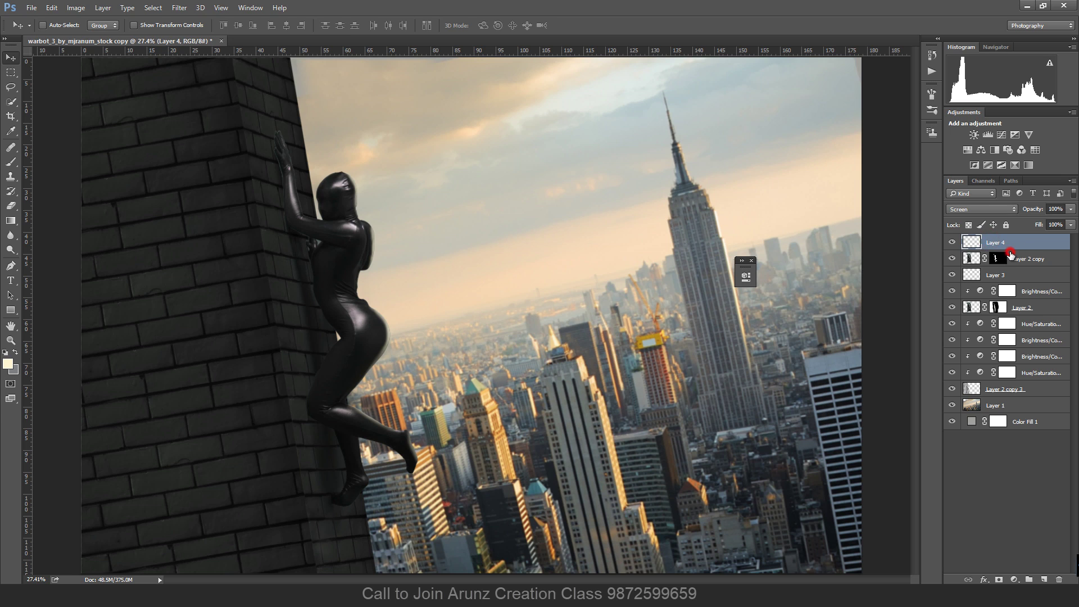
{"action": "left_click", "coordinate": [1010, 253], "text": "alt"}
{"action": "left_click", "coordinate": [952, 259]}
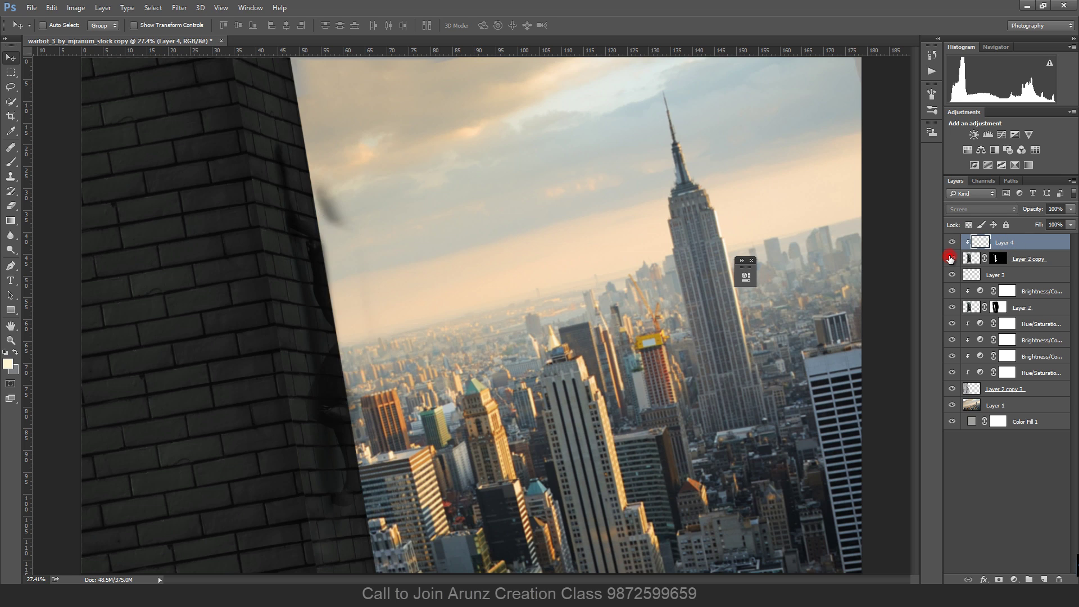
{"action": "left_click", "coordinate": [952, 259]}
{"action": "key", "text": "ctrl+alt+z"}
{"action": "key", "text": "ctrl+alt+z"}
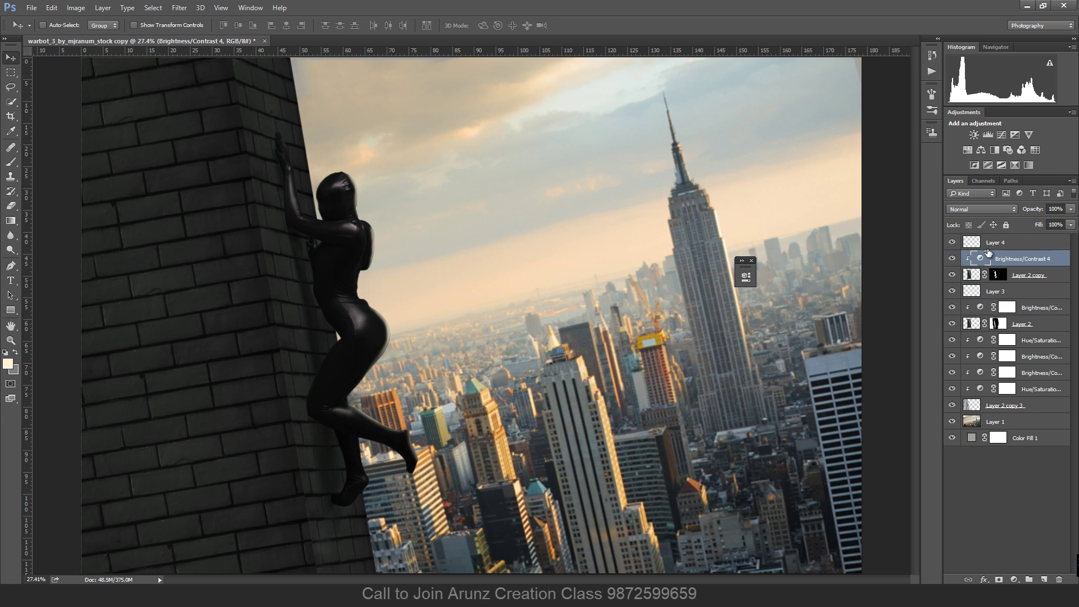
On Layer 4, touch up the hip's rim light within the figure's mask selection using a 60 px brush, and deselect.
{"action": "left_click", "coordinate": [1017, 244]}
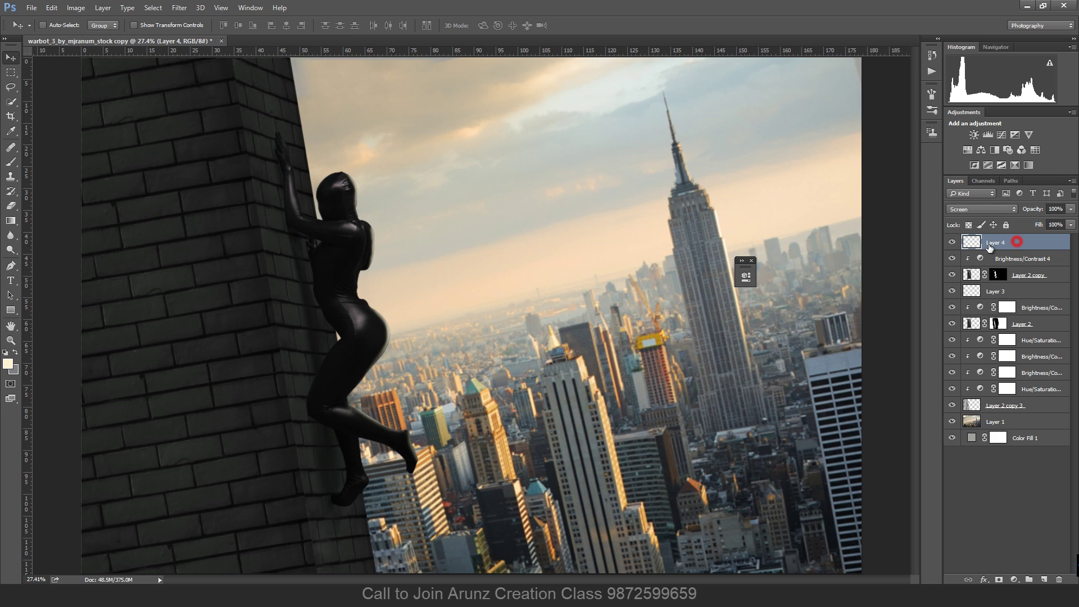
{"action": "left_click", "coordinate": [972, 275], "text": "ctrl"}
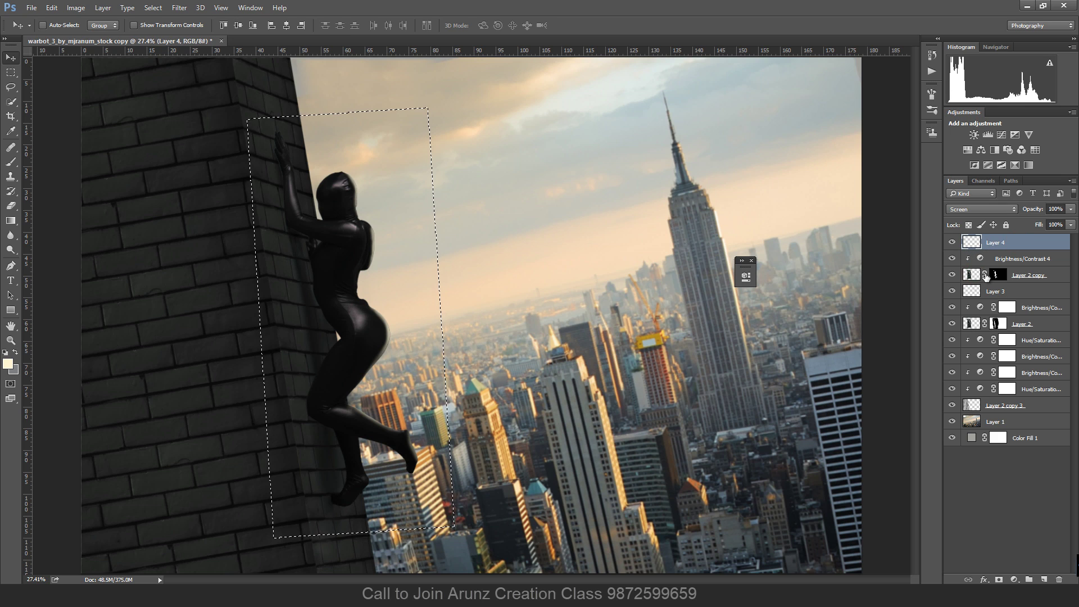
{"action": "left_click", "coordinate": [997, 275], "text": "ctrl"}
{"action": "left_click", "coordinate": [1013, 243]}
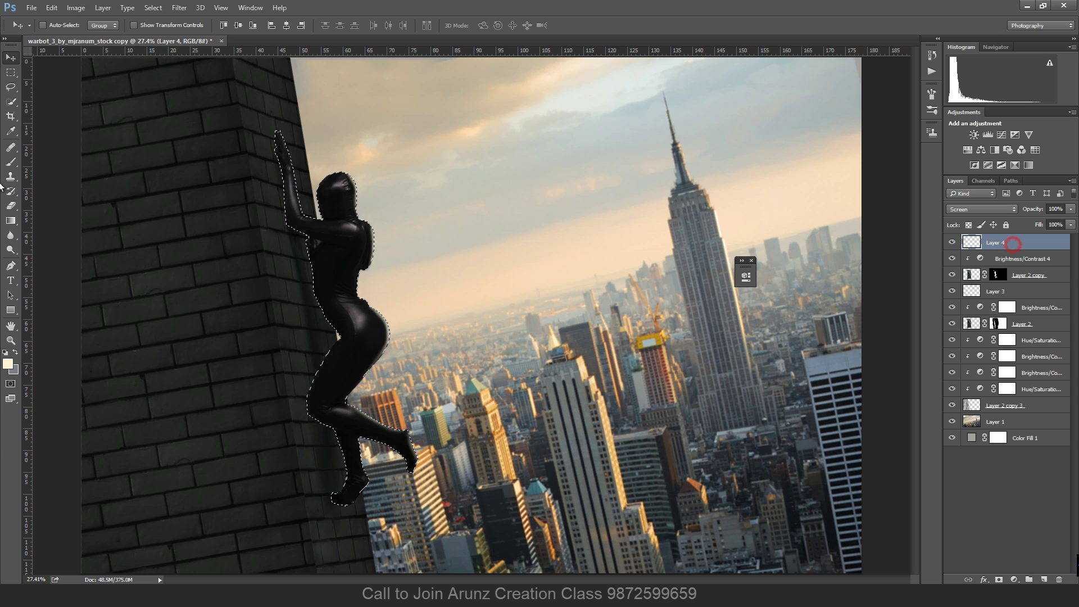
{"action": "left_click", "coordinate": [11, 162]}
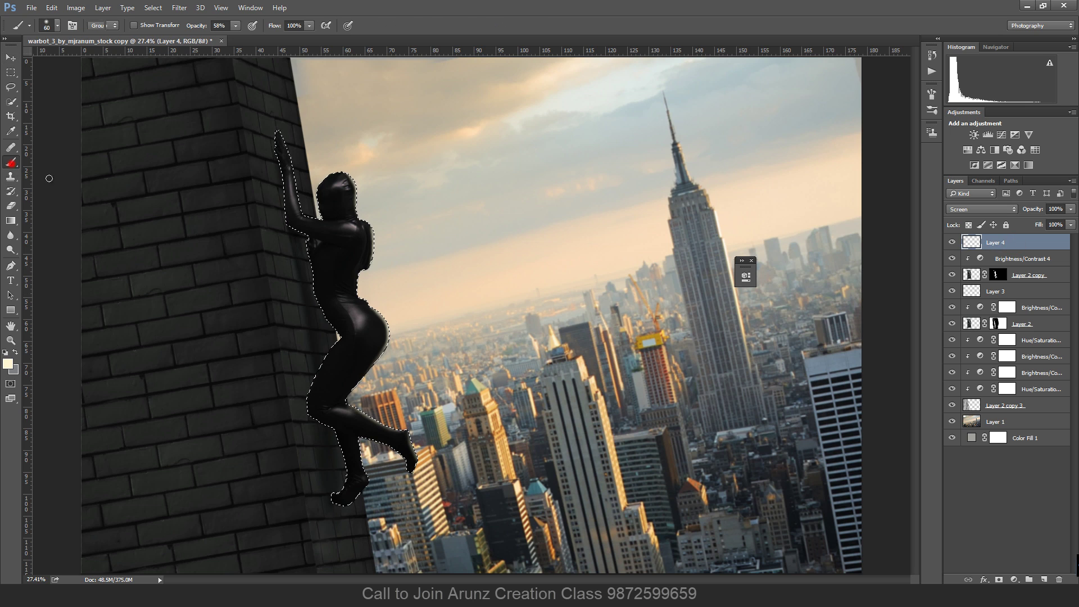
{"action": "left_click", "coordinate": [388, 342]}
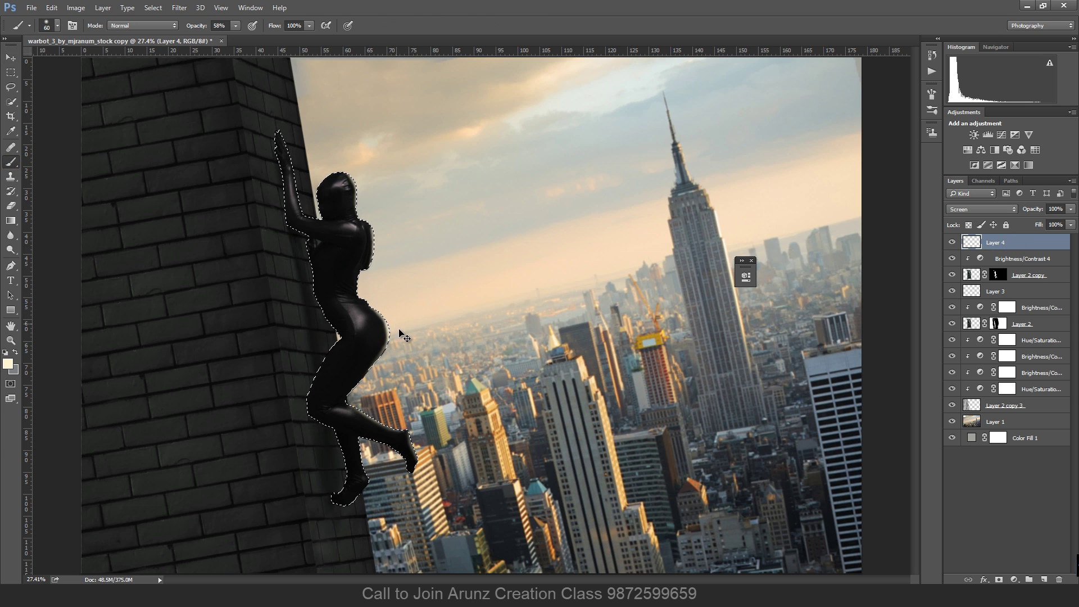
{"action": "key", "text": "ctrl+d"}
Try Darken and other blending modes on Layer 4, ending back on Screen.
{"action": "scroll", "coordinate": [475, 340], "scroll_direction": "down", "scroll_amount": 1}
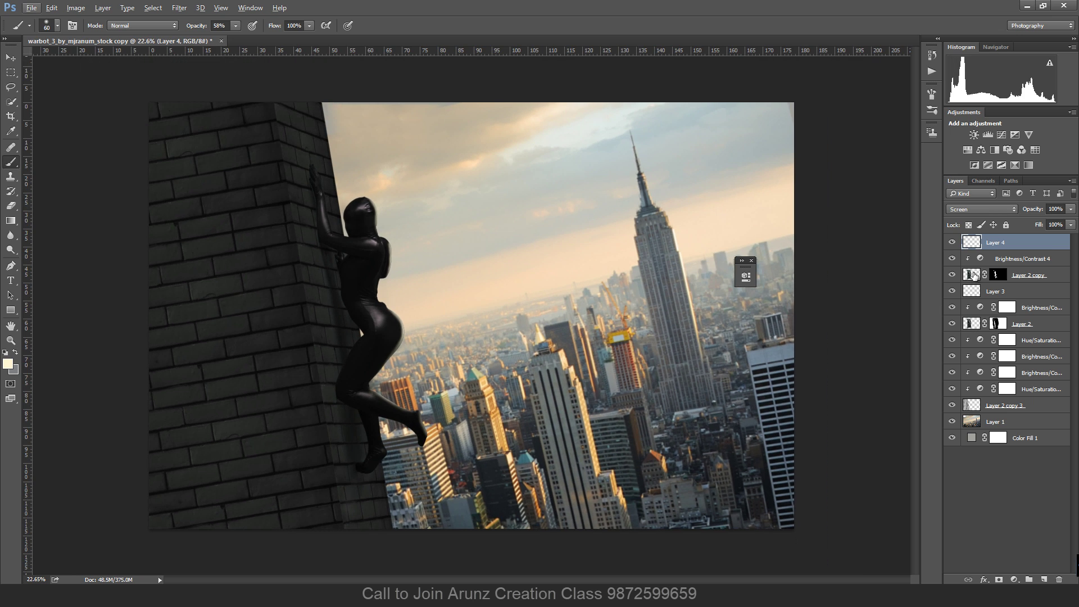
{"action": "left_click", "coordinate": [991, 208]}
{"action": "left_click", "coordinate": [967, 239]}
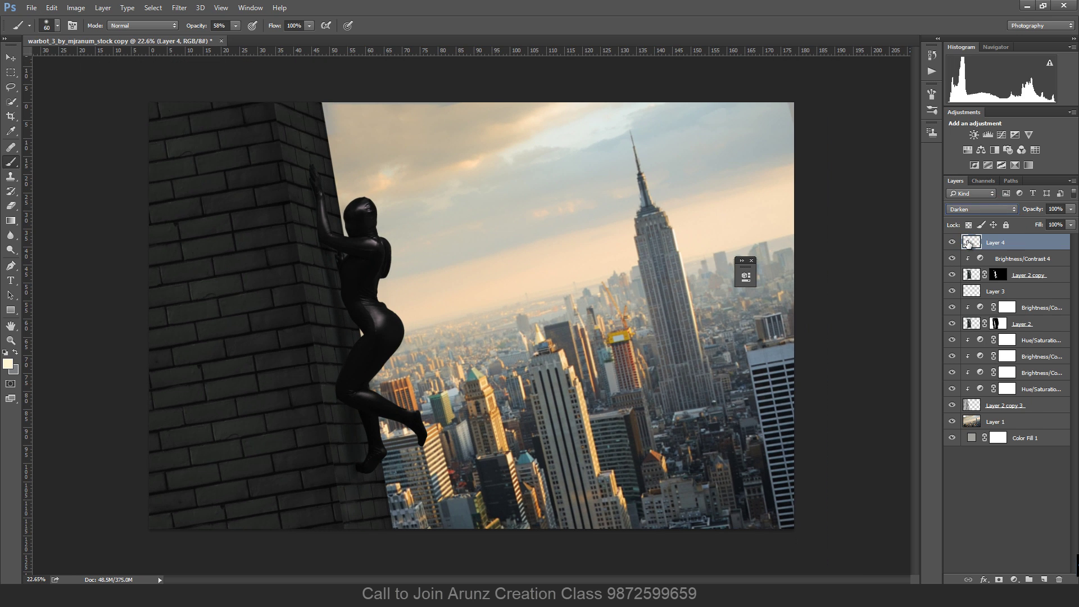
{"action": "key", "text": "Down"}
{"action": "key", "text": "Down"}
{"action": "key", "text": "Down"}
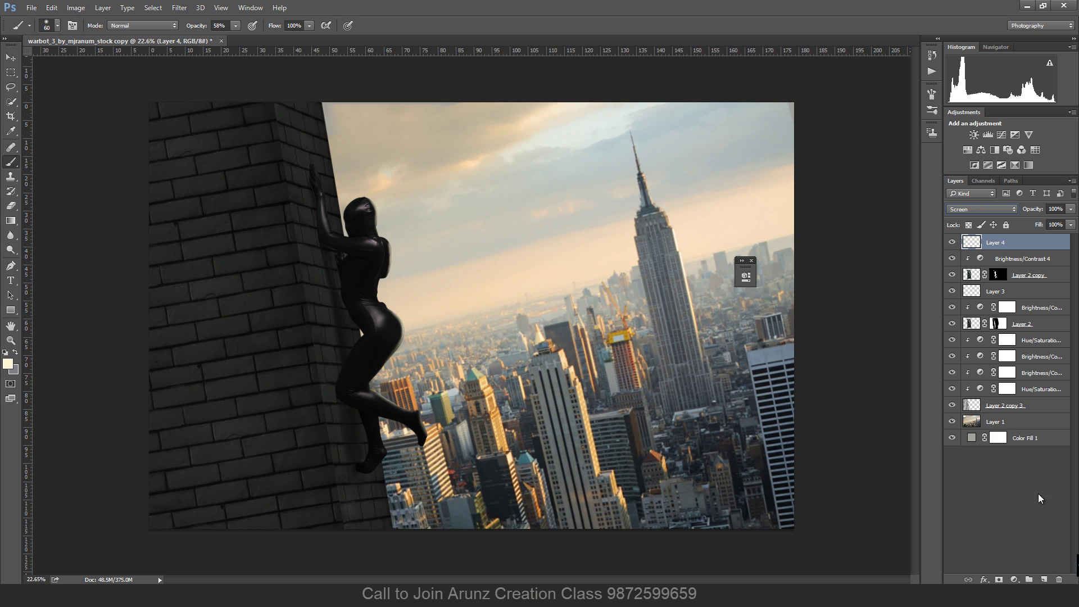
Load the mask of Layer 2 copy as a selection and add a new layer above Layer 4.
{"action": "left_click", "coordinate": [997, 277], "text": "ctrl"}
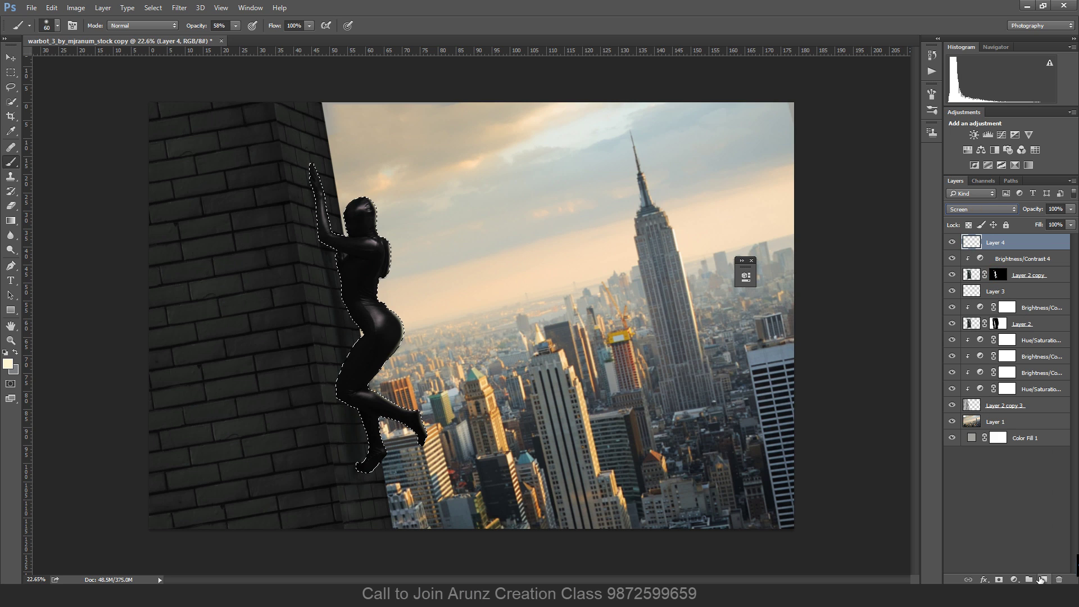
{"action": "left_click", "coordinate": [1041, 579]}
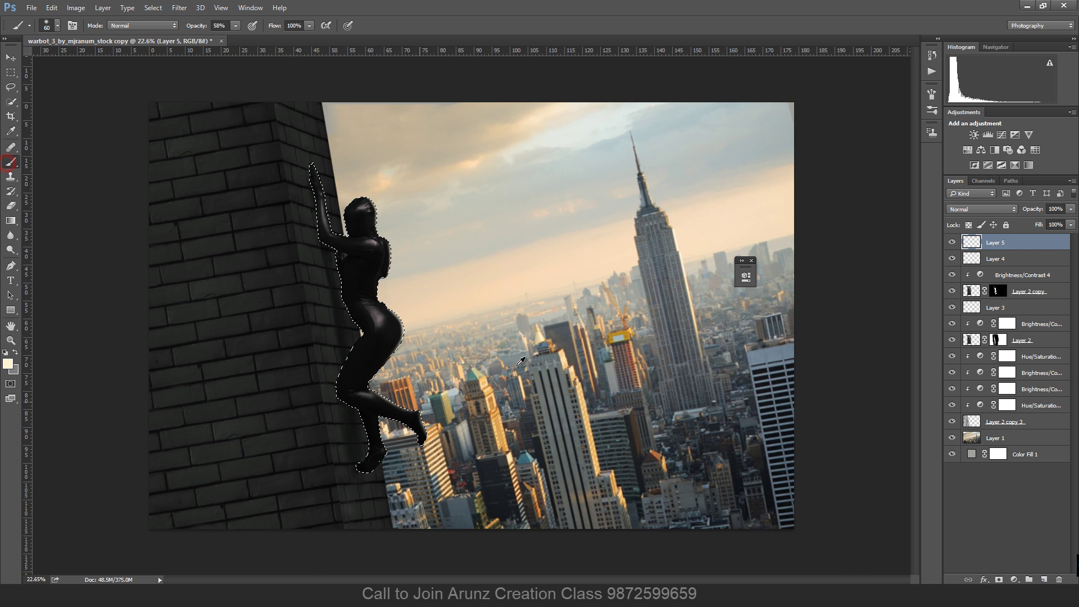
{"action": "scroll", "coordinate": [521, 360], "scroll_direction": "up", "scroll_amount": 2}
Set the foreground colour to the saturated yellow ffd737.
{"action": "left_click", "coordinate": [8, 363]}
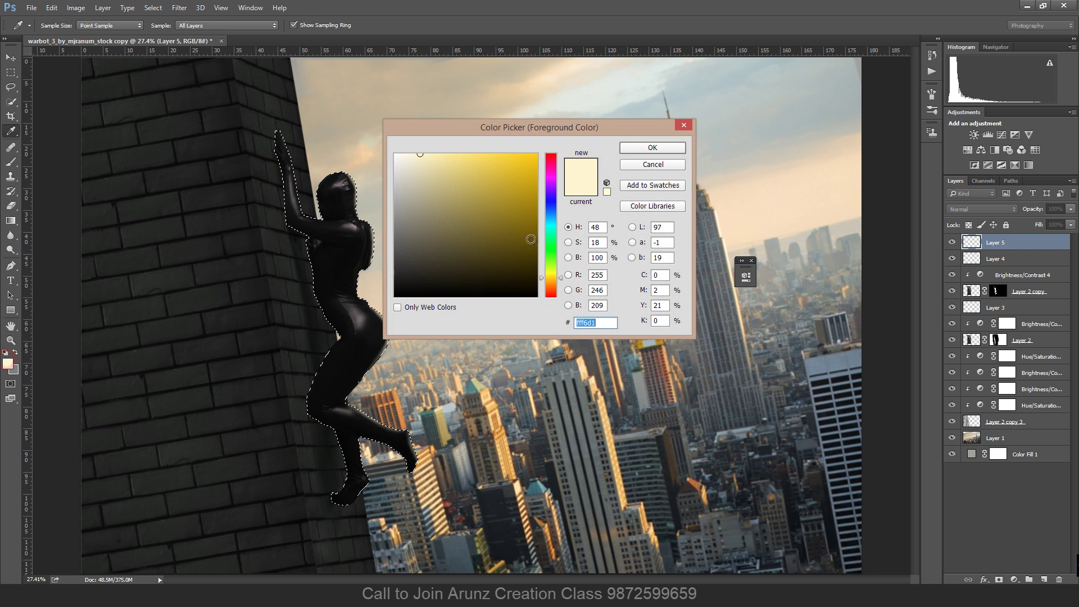
{"action": "left_click", "coordinate": [492, 206]}
{"action": "left_click_drag", "start_coordinate": [497, 192], "coordinate": [506, 153]}
{"action": "left_click", "coordinate": [651, 150]}
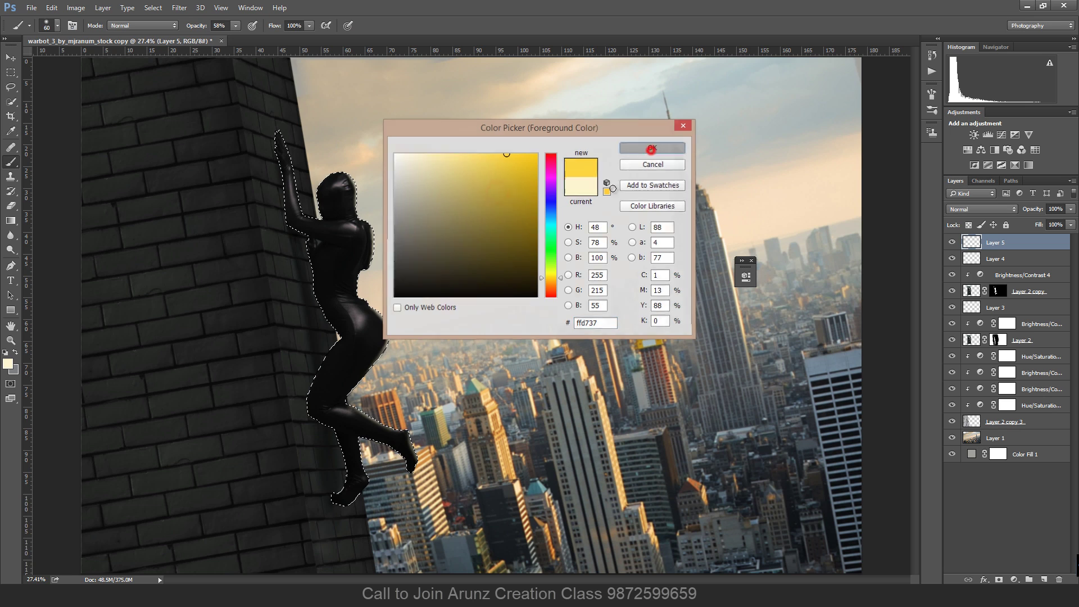
Paint yellow rim light along the back edge of the hip with a 125 px brush at 58% opacity.
{"action": "key", "text": "bracketright"}
{"action": "key", "text": "bracketright"}
{"action": "key", "text": "bracketright"}
{"action": "key", "text": "bracketright"}
{"action": "key", "text": "bracketright"}
{"action": "left_click_drag", "start_coordinate": [401, 354], "coordinate": [398, 313]}
{"action": "mouse_move", "coordinate": [398, 312]}
{"action": "left_mouse_down"}
{"action": "mouse_move", "coordinate": [390, 369]}
{"action": "mouse_move", "coordinate": [392, 308]}
{"action": "mouse_move", "coordinate": [400, 338]}
{"action": "mouse_move", "coordinate": [390, 306]}
{"action": "mouse_move", "coordinate": [398, 326]}
{"action": "left_mouse_up"}
Paint yellow rim light along the raised lower leg and foot with the brush at 200 px and 125 px.
{"action": "key", "text": "bracketright"}
{"action": "key", "text": "bracketright"}
{"action": "key", "text": "bracketright"}
{"action": "mouse_move", "coordinate": [402, 412]}
{"action": "left_mouse_down"}
{"action": "mouse_move", "coordinate": [375, 398]}
{"action": "mouse_move", "coordinate": [432, 429]}
{"action": "mouse_move", "coordinate": [434, 455]}
{"action": "left_mouse_up"}
{"action": "key", "text": "bracketleft"}
{"action": "key", "text": "bracketleft"}
{"action": "key", "text": "bracketleft"}
{"action": "left_click_drag", "start_coordinate": [361, 399], "coordinate": [405, 418]}
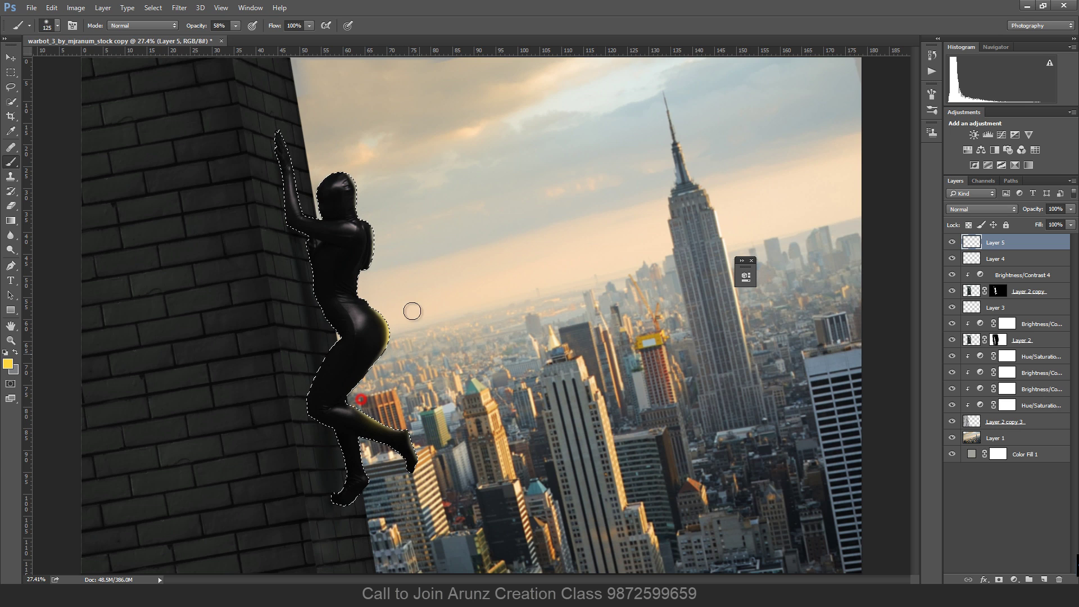
Paint yellow rim light along the figure's back and head with a 200 px brush, and deselect.
{"action": "key", "text": "bracketright"}
{"action": "key", "text": "bracketright"}
{"action": "key", "text": "bracketright"}
{"action": "mouse_move", "coordinate": [384, 268]}
{"action": "left_mouse_down"}
{"action": "mouse_move", "coordinate": [388, 221]}
{"action": "mouse_move", "coordinate": [353, 162]}
{"action": "left_mouse_up"}
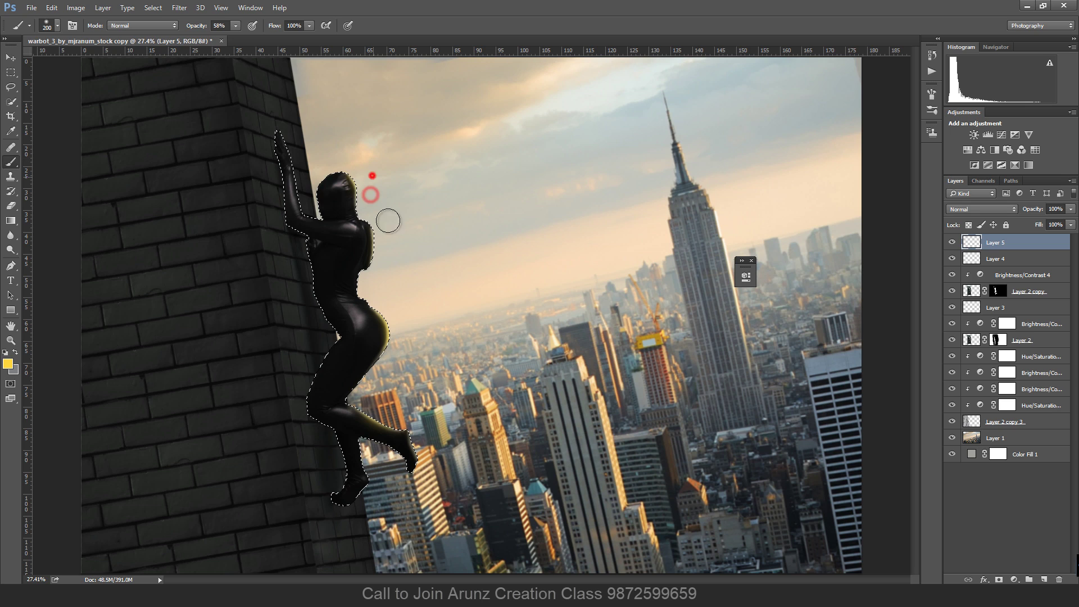
{"action": "key", "text": "ctrl+d"}
Set the yellow light layer, Layer 5, to Overlay blending with a 27% fill.
{"action": "left_click", "coordinate": [999, 213]}
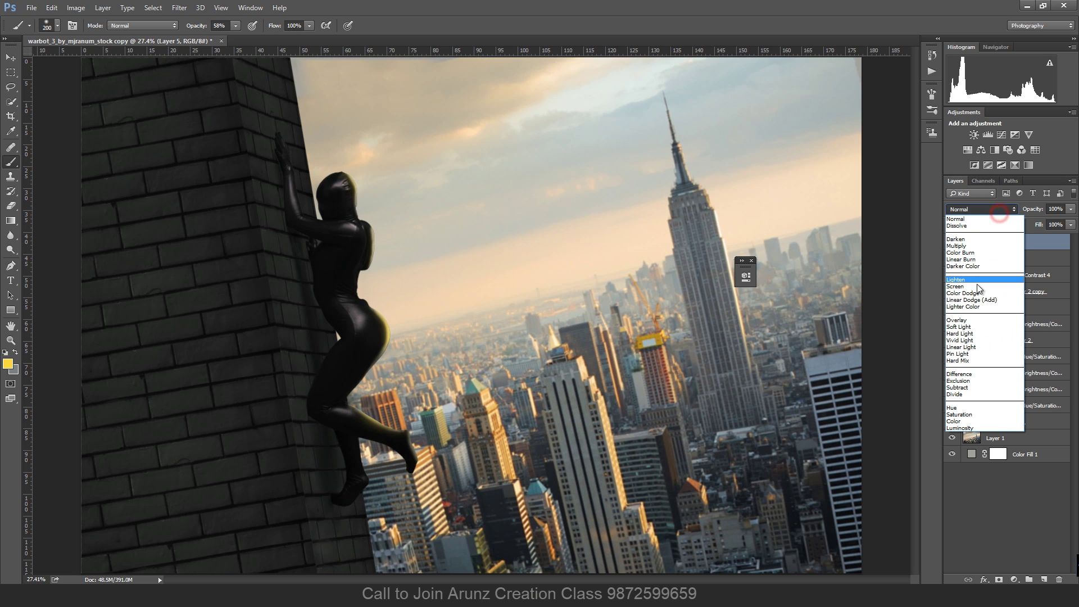
{"action": "left_click", "coordinate": [974, 320]}
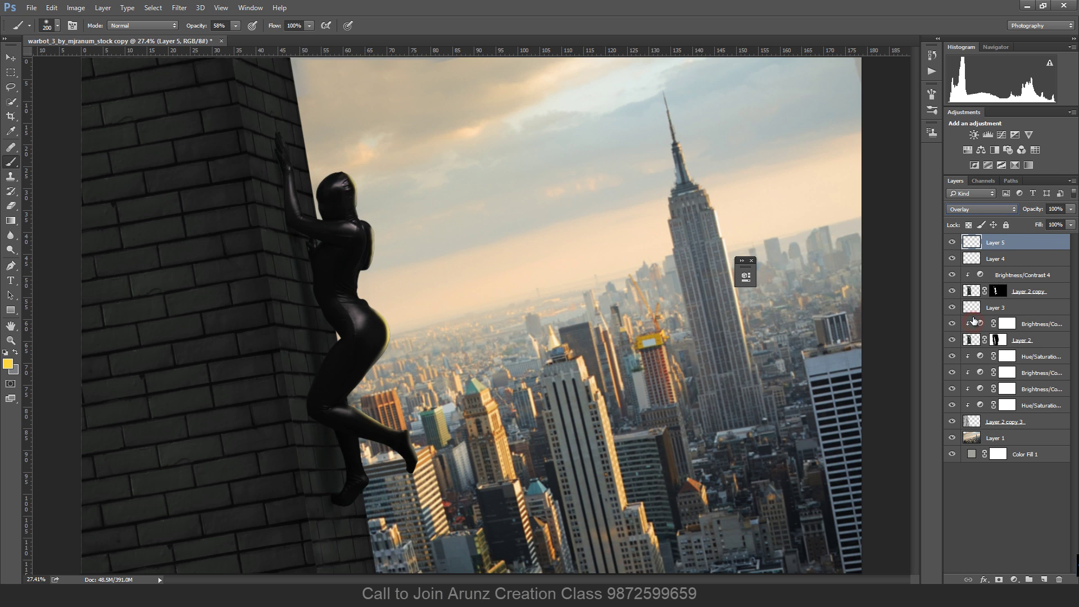
{"action": "left_click", "coordinate": [1071, 224]}
{"action": "left_click_drag", "start_coordinate": [1049, 236], "coordinate": [1022, 241]}
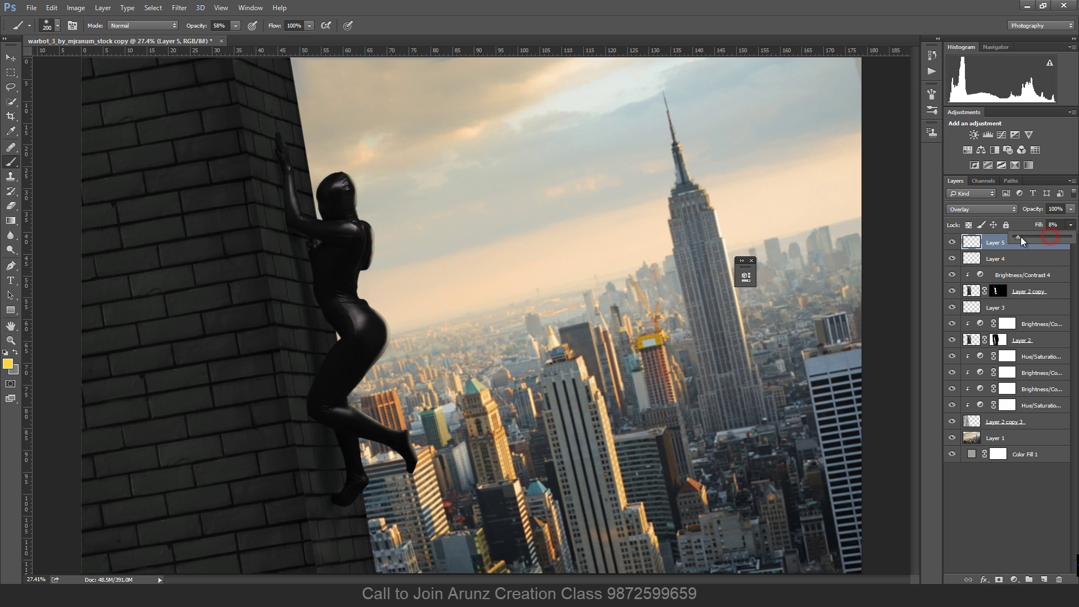
{"action": "scroll", "coordinate": [527, 349], "scroll_direction": "down", "scroll_amount": 2}
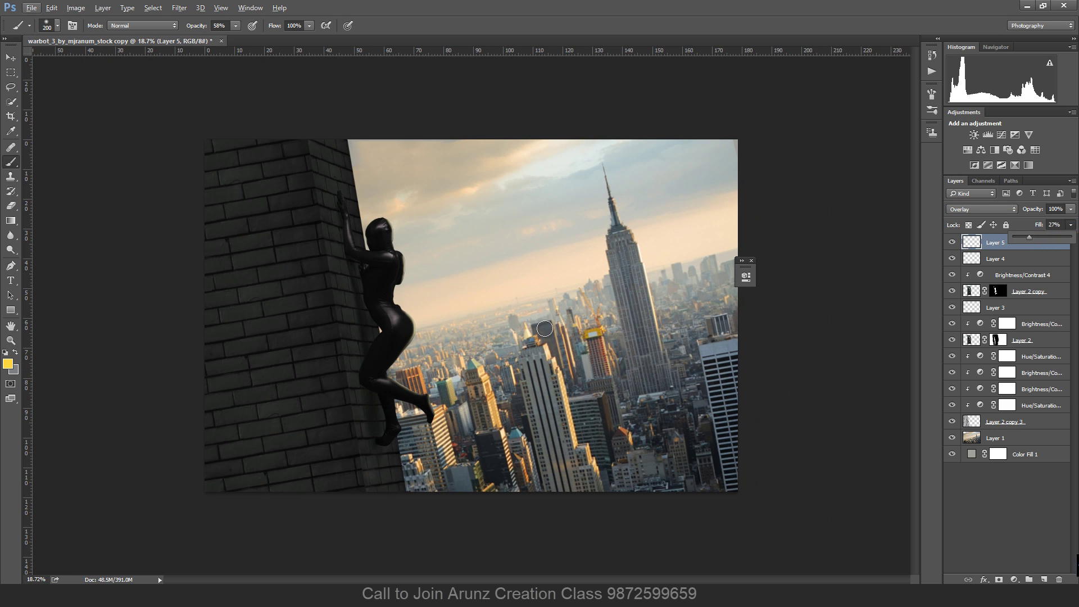
Compare the figure with its mask off and on, and apply the layer mask of Layer 2 copy permanently.
{"action": "left_click", "coordinate": [999, 291]}
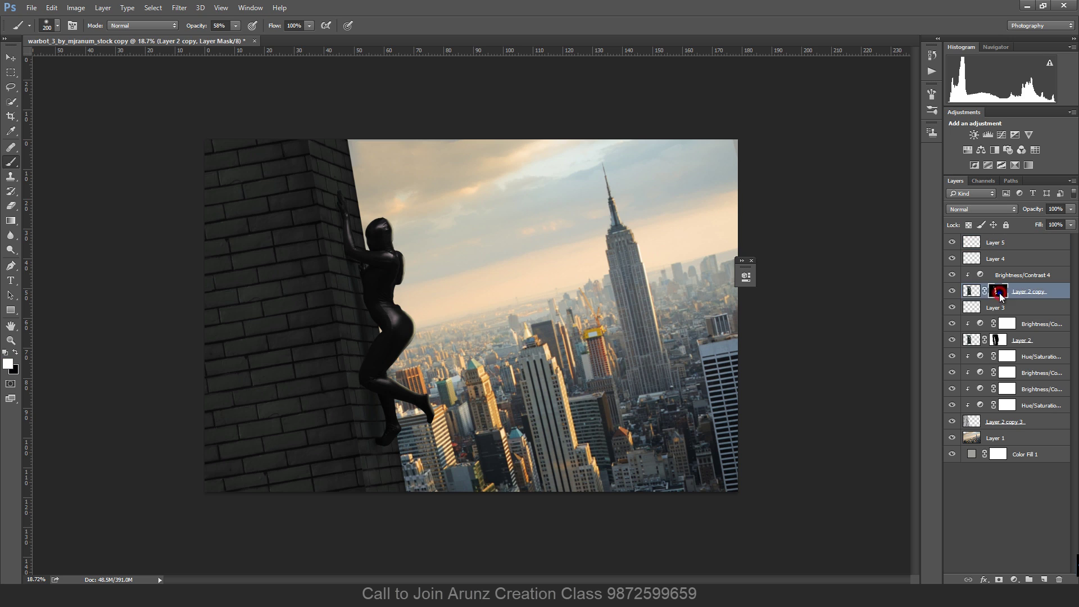
{"action": "left_click", "coordinate": [999, 291], "text": "shift"}
{"action": "left_click", "coordinate": [995, 294], "text": "shift"}
{"action": "right_click", "coordinate": [997, 291]}
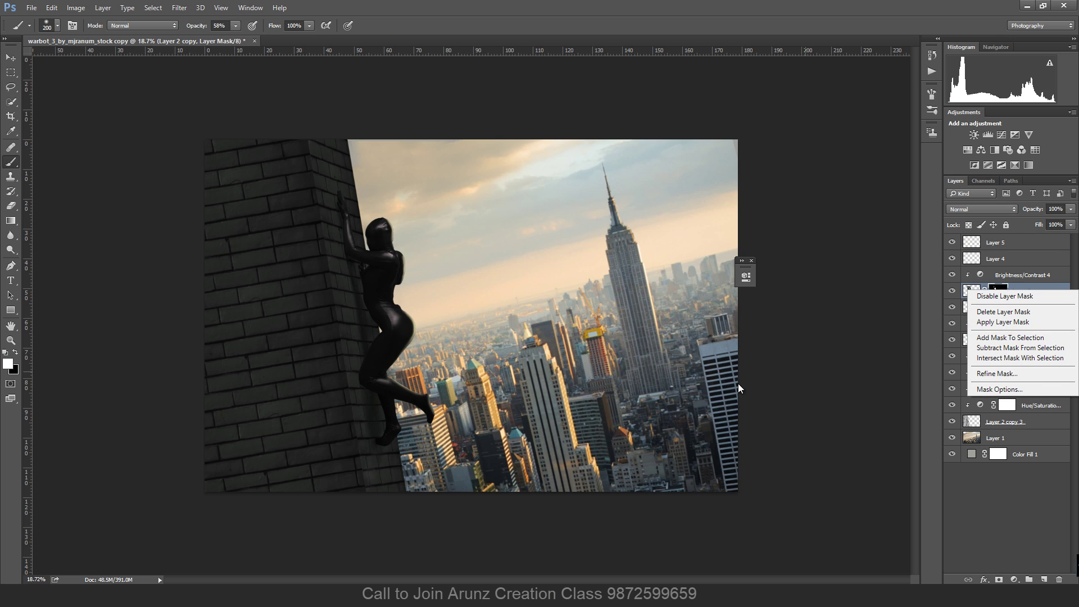
{"action": "left_click", "coordinate": [1003, 313]}
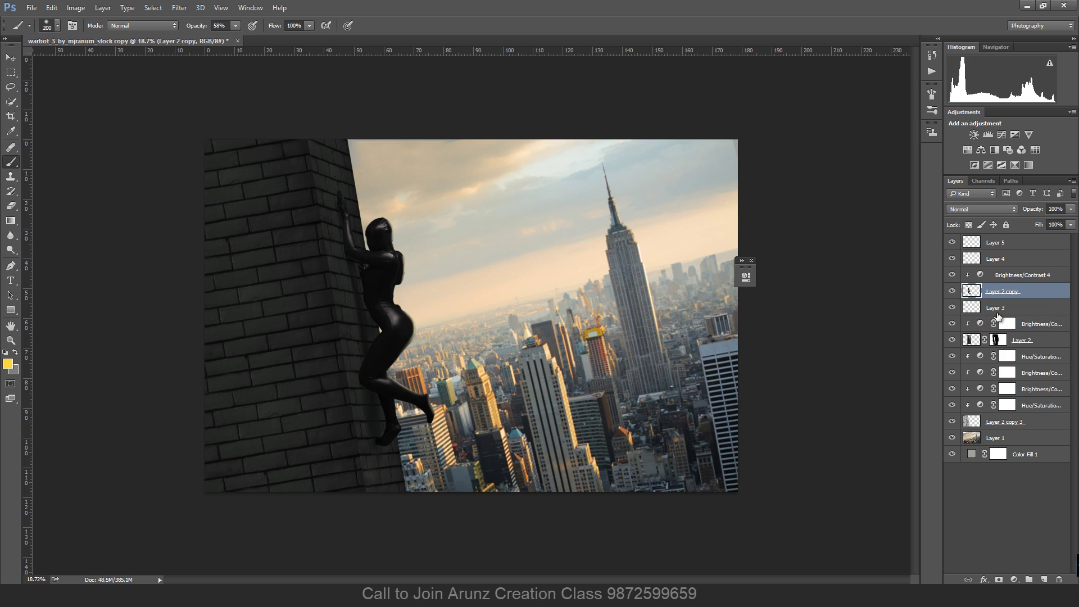
Clip Layer 4 and Layer 5 to the figure on Layer 2 copy and check the result by toggling its visibility.
{"action": "left_click", "coordinate": [951, 341]}
{"action": "left_click", "coordinate": [952, 339]}
{"action": "left_click_drag", "start_coordinate": [1011, 265], "coordinate": [1012, 262]}
{"action": "left_click", "coordinate": [1011, 265], "text": "alt"}
{"action": "left_click", "coordinate": [1015, 244]}
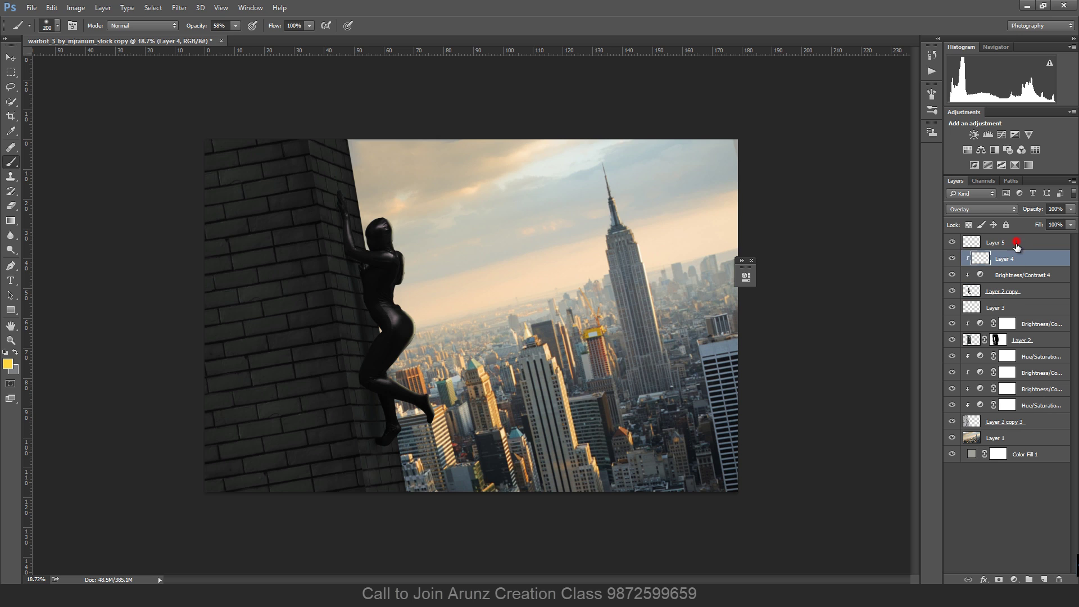
{"action": "left_click", "coordinate": [1015, 249], "text": "alt"}
{"action": "scroll", "coordinate": [619, 339], "scroll_direction": "up", "scroll_amount": 2}
{"action": "scroll", "coordinate": [623, 334], "scroll_direction": "up", "scroll_amount": 1}
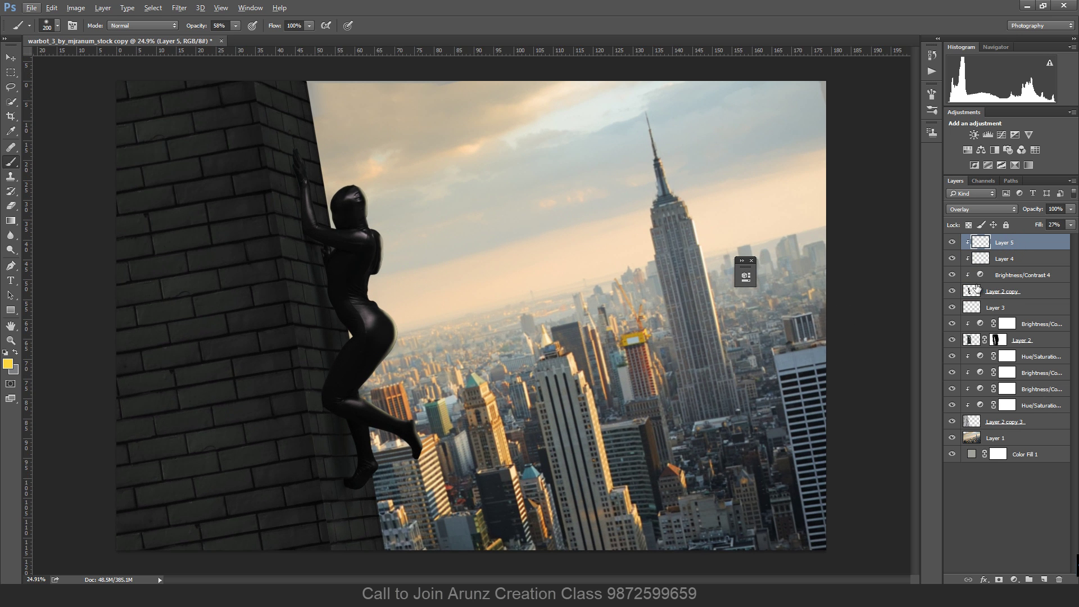
{"action": "left_click", "coordinate": [951, 291]}
{"action": "left_click", "coordinate": [951, 293]}
Select the rim light layers, Layer 5 and Layer 4, together and switch to the Move tool.
{"action": "left_click", "coordinate": [1017, 292]}
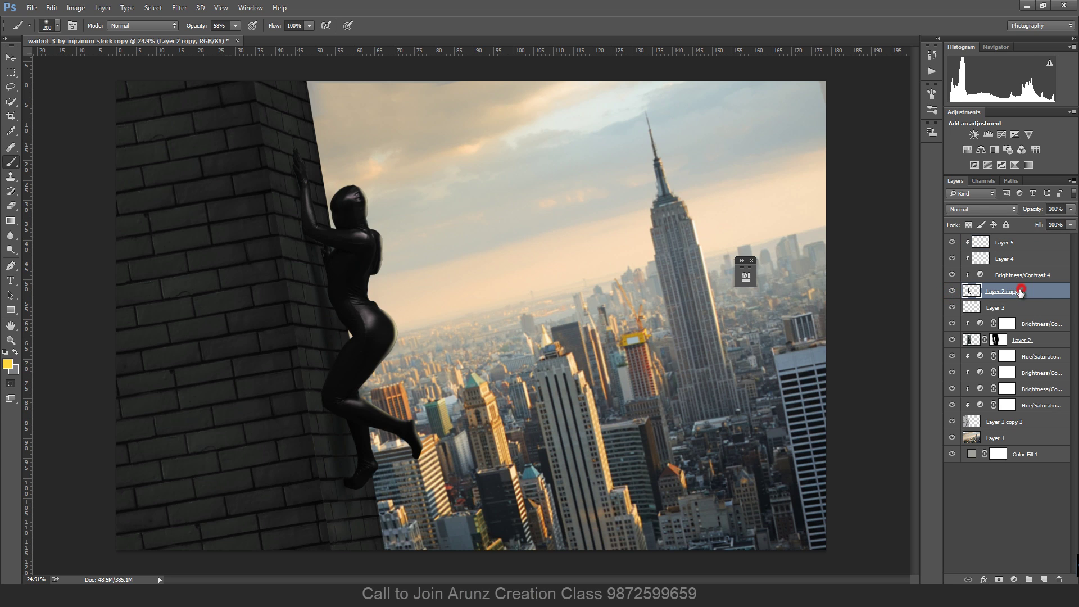
{"action": "left_click", "coordinate": [12, 206]}
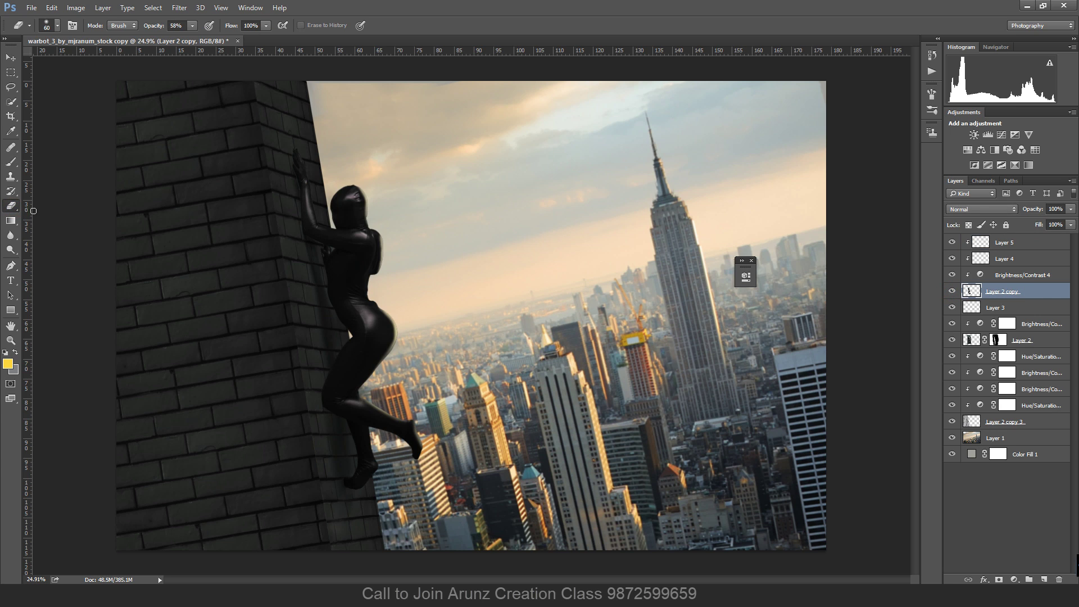
{"action": "left_click", "coordinate": [1014, 242]}
{"action": "left_click", "coordinate": [1010, 259], "text": "shift"}
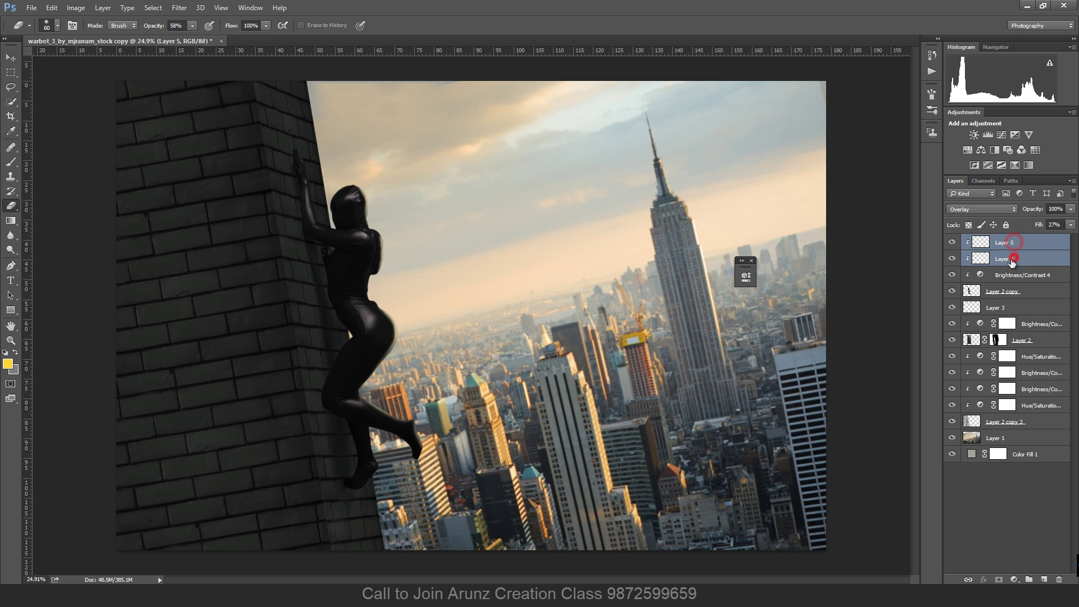
{"action": "left_click", "coordinate": [12, 59]}
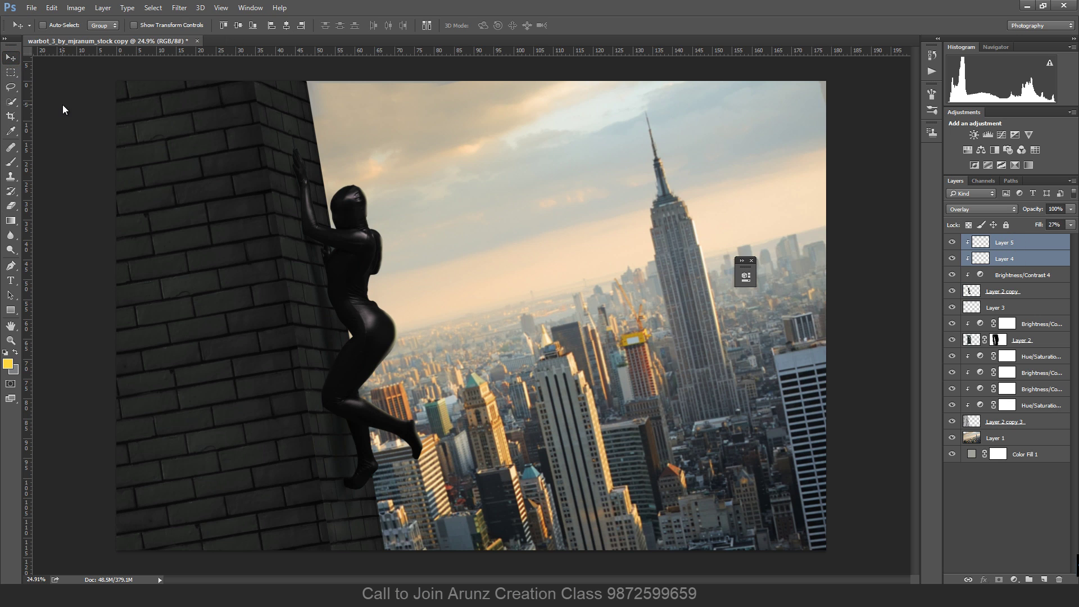
{"action": "scroll", "coordinate": [375, 232], "scroll_direction": "down", "scroll_amount": 3}
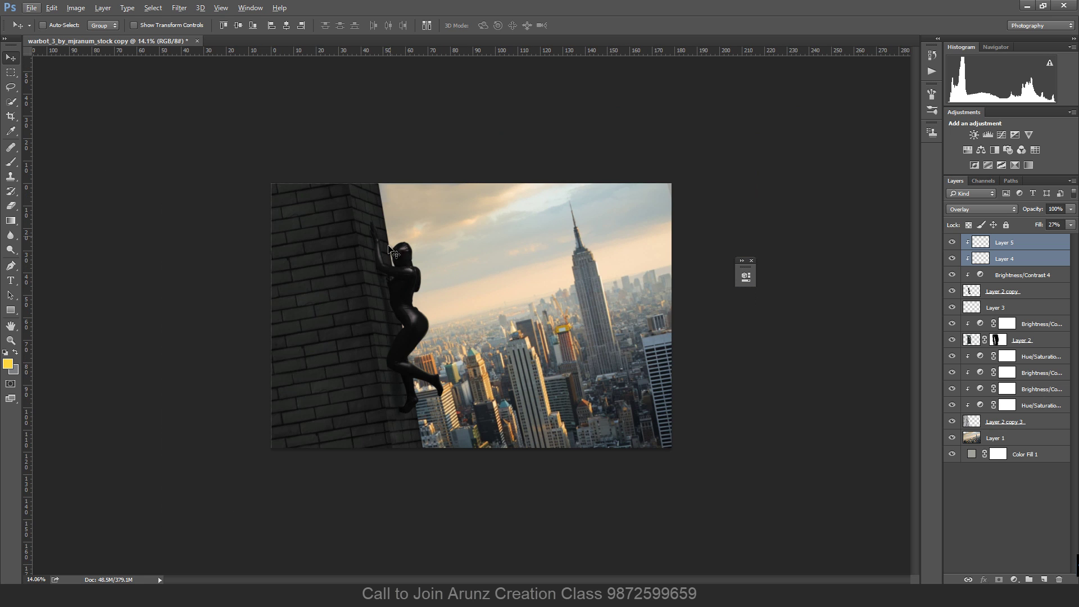
Switch to the Brush tool and add a new empty layer directly above the skyline, Layer 1.
{"action": "scroll", "coordinate": [482, 346], "scroll_direction": "up", "scroll_amount": 1}
{"action": "scroll", "coordinate": [366, 330], "scroll_direction": "up", "scroll_amount": 1}
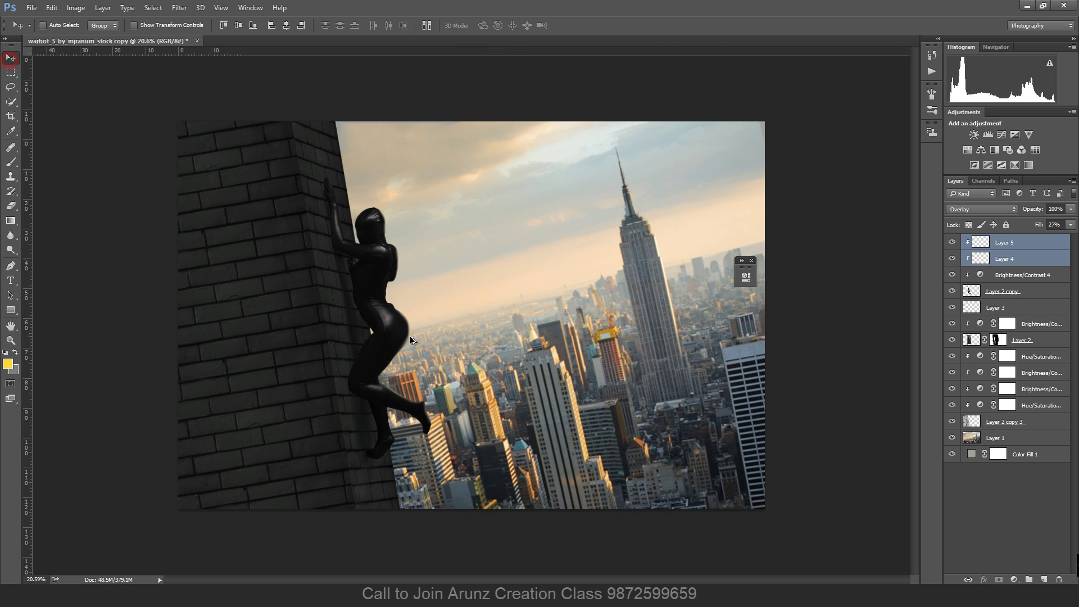
{"action": "left_click", "coordinate": [10, 162]}
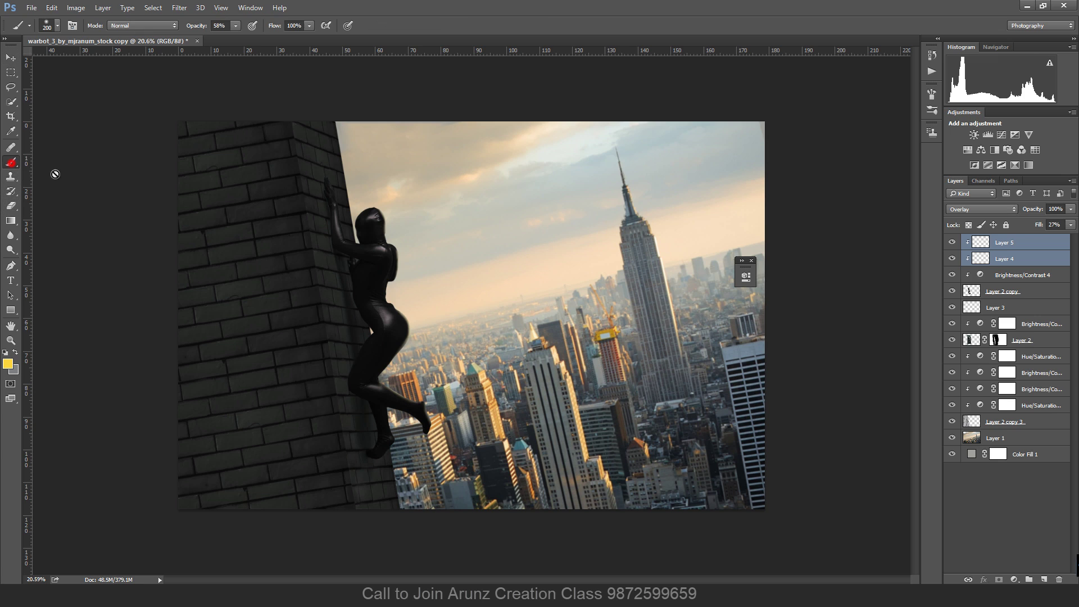
{"action": "left_click", "coordinate": [1039, 420]}
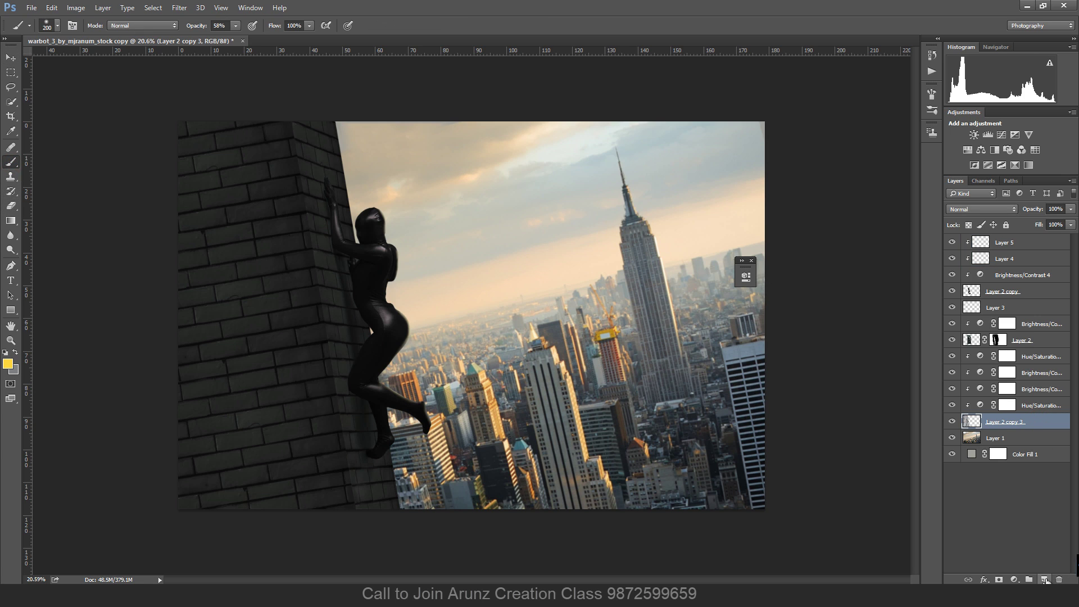
{"action": "left_click", "coordinate": [1021, 440]}
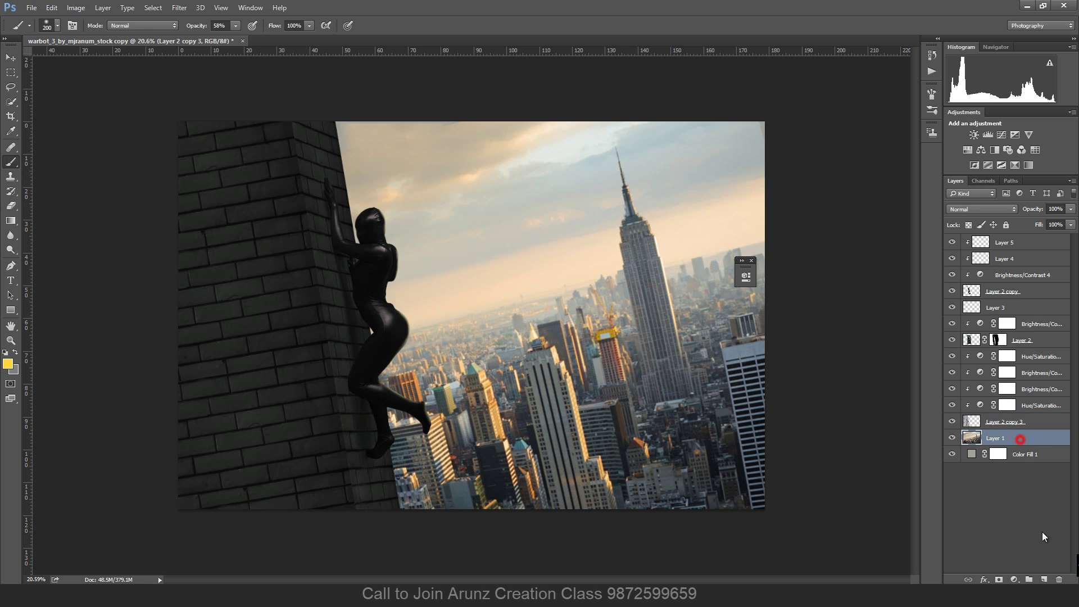
{"action": "left_click", "coordinate": [1044, 579]}
Enlarge the brush to 3000 and paint a soft yellow glow over the sky at the skyline's right edge on Layer 6.
{"action": "scroll", "coordinate": [644, 319], "scroll_direction": "down", "scroll_amount": 1}
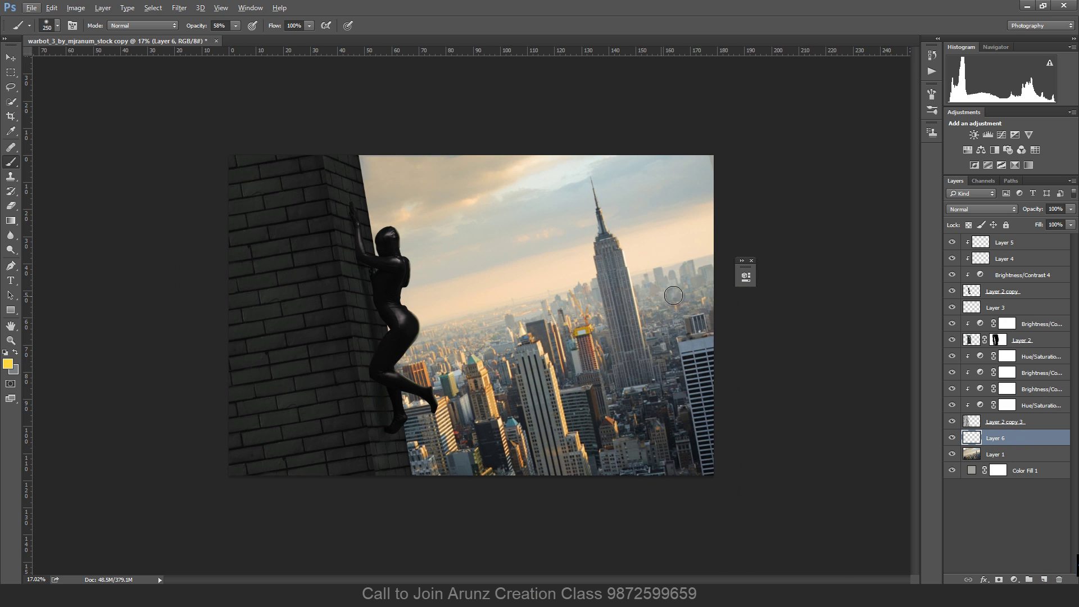
{"action": "key", "text": "bracketright"}
{"action": "key", "text": "bracketright"}
{"action": "key", "text": "bracketright"}
{"action": "key", "text": "bracketright"}
{"action": "key", "text": "bracketright"}
{"action": "key", "text": "bracketright"}
{"action": "key", "text": "bracketright"}
{"action": "key", "text": "bracketright"}
{"action": "key", "text": "bracketright"}
{"action": "key", "text": "bracketright"}
{"action": "key", "text": "bracketright"}
{"action": "key", "text": "bracketright"}
{"action": "key", "text": "bracketright"}
{"action": "key", "text": "bracketright"}
{"action": "key", "text": "bracketright"}
{"action": "key", "text": "bracketright"}
{"action": "key", "text": "bracketright"}
{"action": "key", "text": "bracketright"}
{"action": "key", "text": "bracketright"}
{"action": "key", "text": "bracketright"}
{"action": "left_click", "coordinate": [693, 265]}
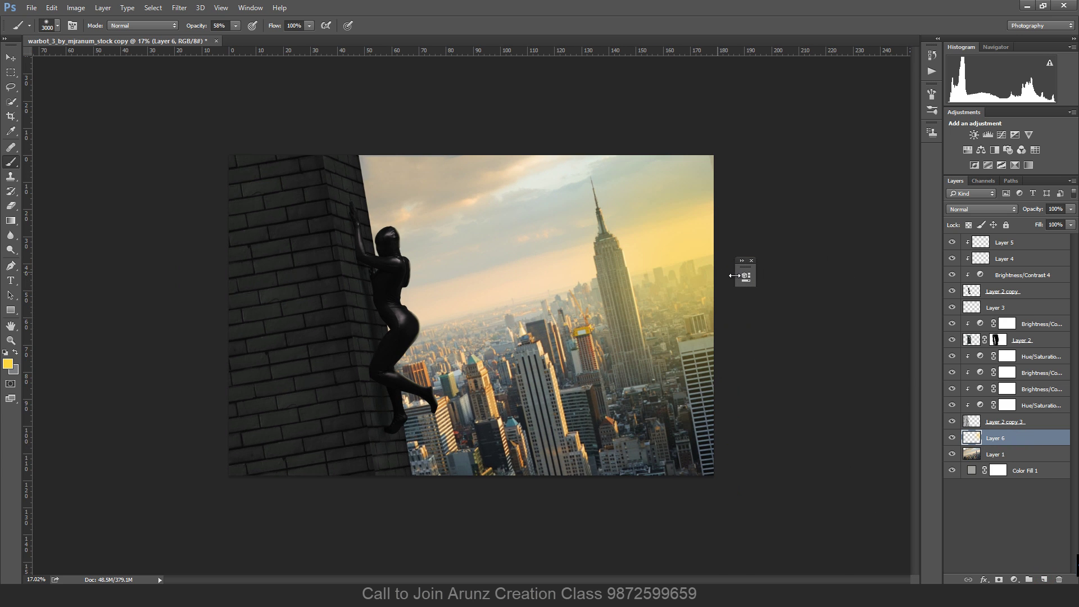
Free-transform the yellow glow on Layer 6, stretching it to about twice its width and extending it past the image's upper right corner.
{"action": "key", "text": "ctrl+t"}
{"action": "left_click_drag", "start_coordinate": [459, 318], "coordinate": [202, 356]}
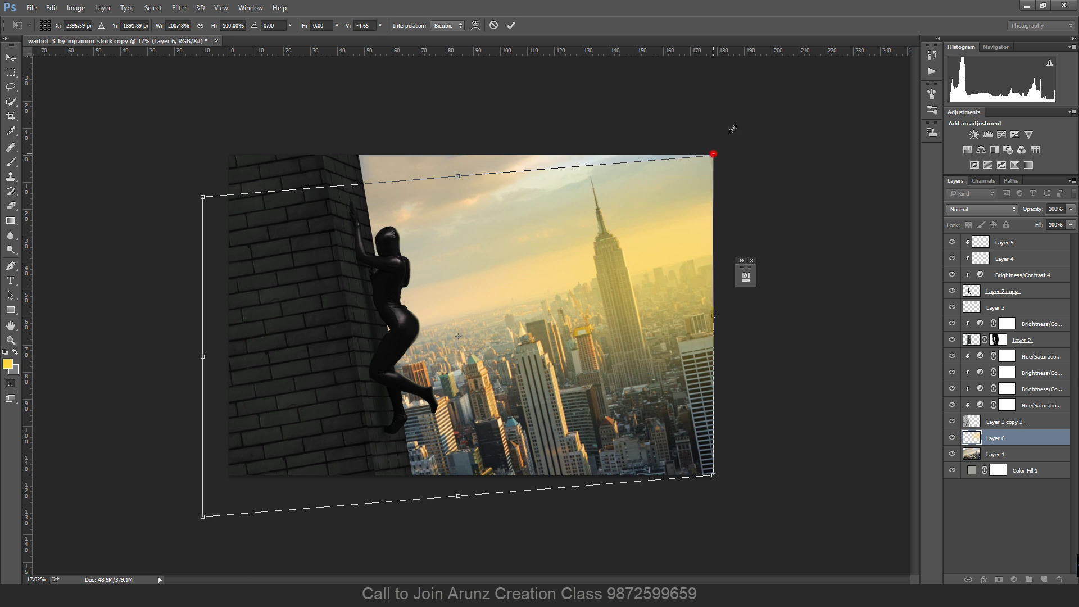
{"action": "left_click_drag", "start_coordinate": [713, 153], "coordinate": [752, 129]}
{"action": "double_click", "coordinate": [728, 203]}
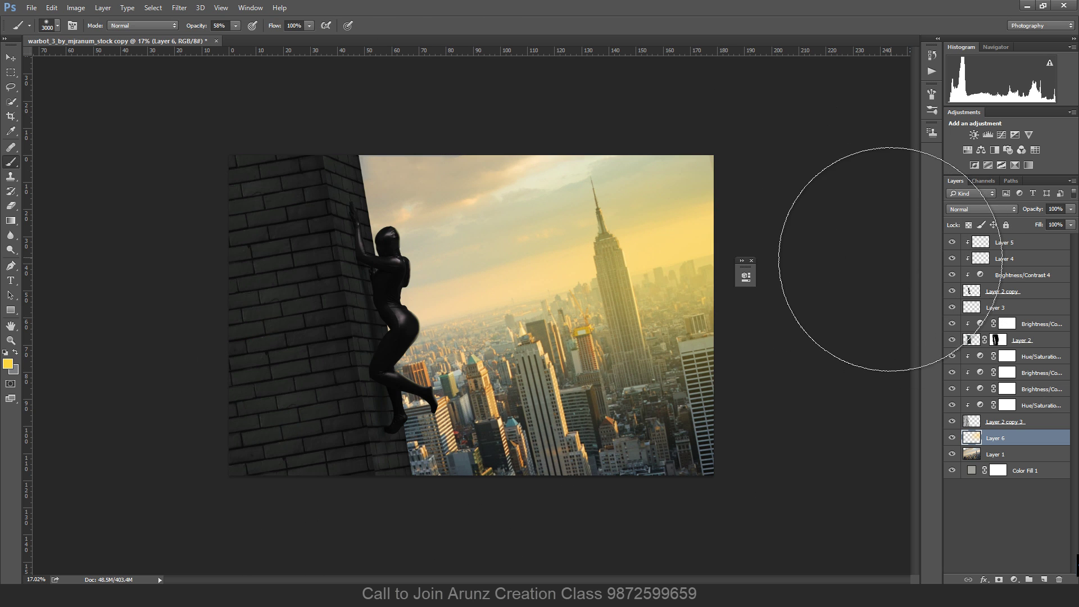
Set the glow layer, Layer 6, to Screen blending with a 75% fill and switch to the Move tool.
{"action": "left_click", "coordinate": [1002, 209]}
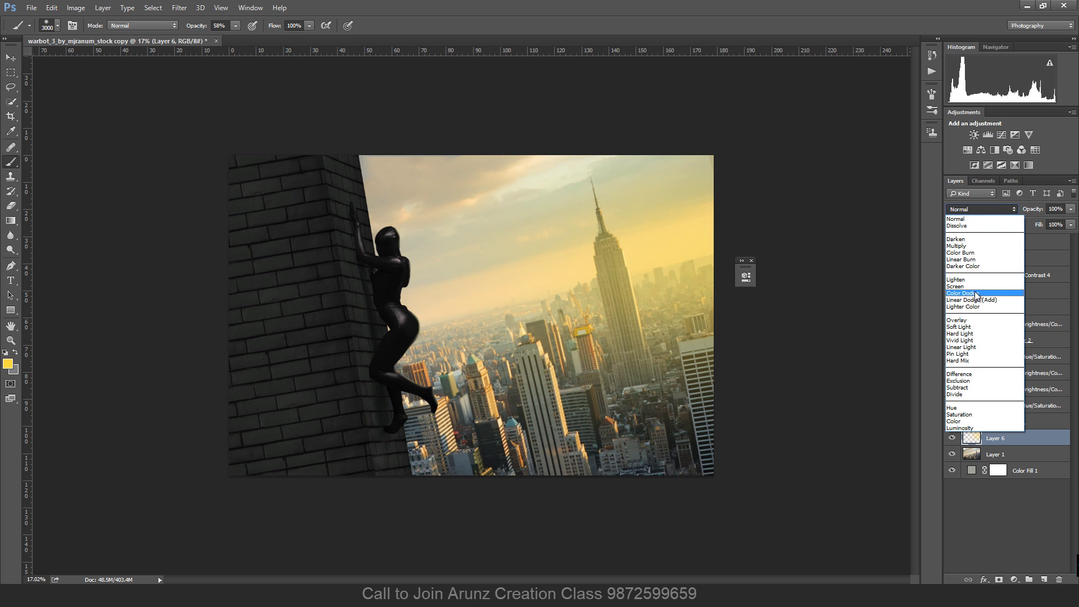
{"action": "left_click", "coordinate": [976, 286]}
{"action": "left_click_drag", "start_coordinate": [1071, 224], "coordinate": [1051, 241]}
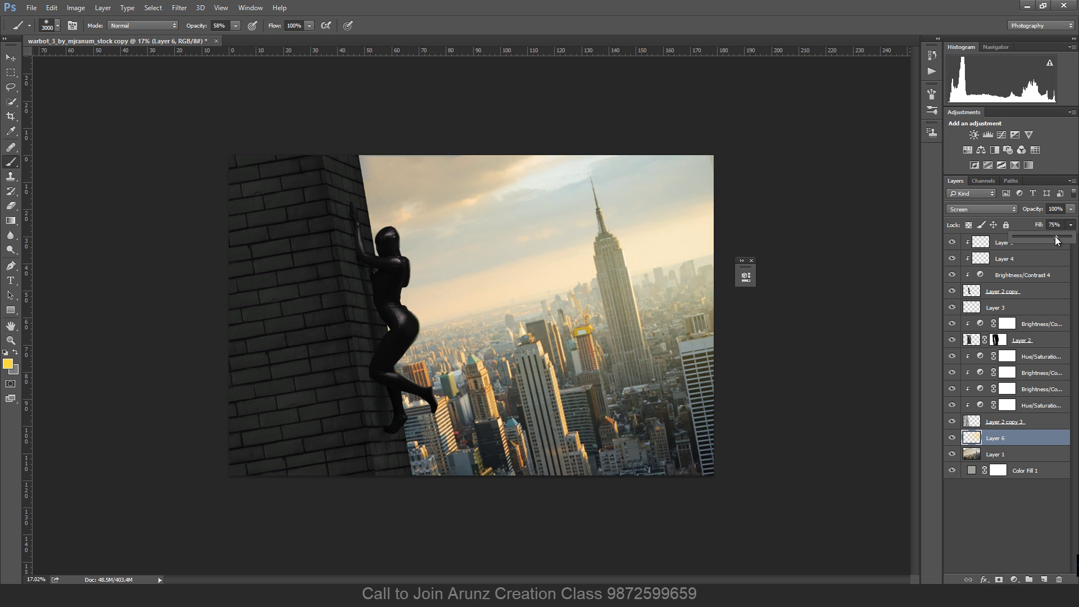
{"action": "left_click", "coordinate": [9, 59]}
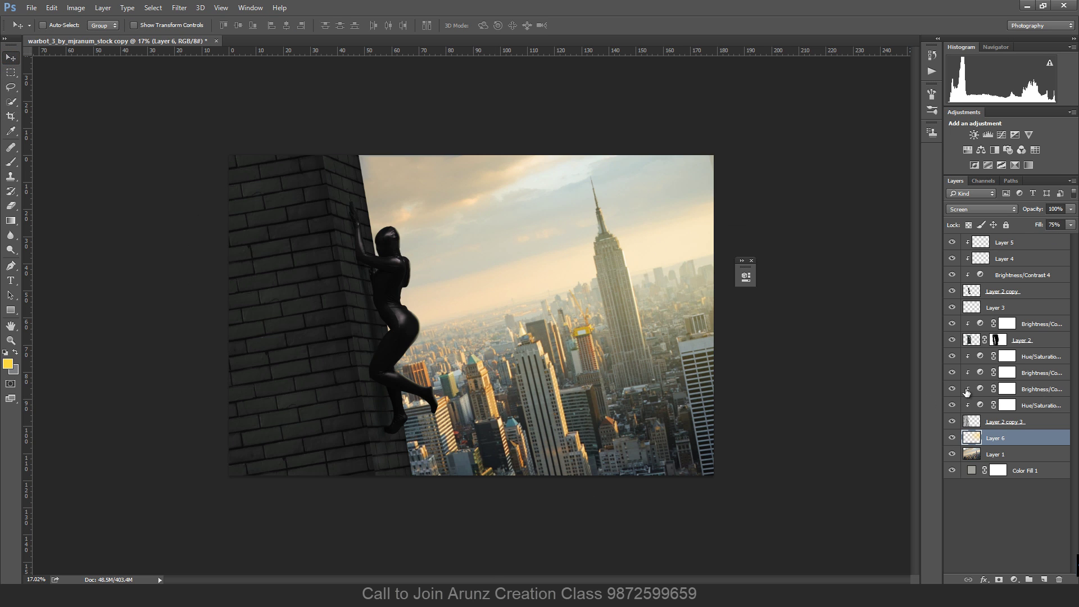
Add a new layer clipped to the brick building, Layer 2 copy 3, and choose a pale yellow brush colour.
{"action": "left_click", "coordinate": [1041, 420]}
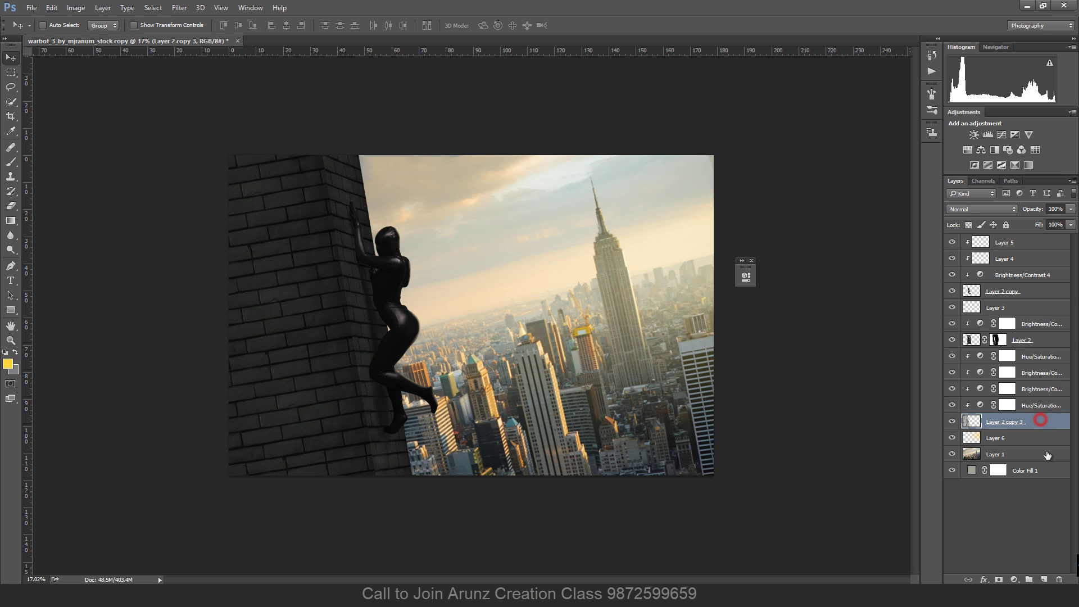
{"action": "left_click", "coordinate": [1044, 580]}
{"action": "left_click", "coordinate": [12, 162]}
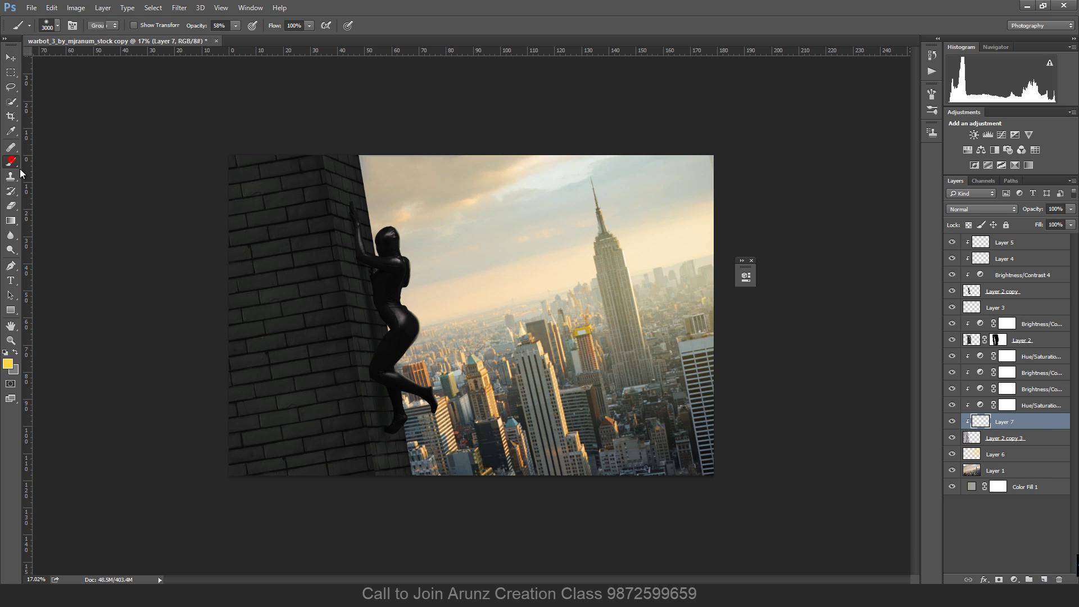
{"action": "left_click", "coordinate": [8, 363]}
{"action": "left_click", "coordinate": [456, 155]}
{"action": "left_click", "coordinate": [465, 173]}
{"action": "left_click", "coordinate": [664, 146]}
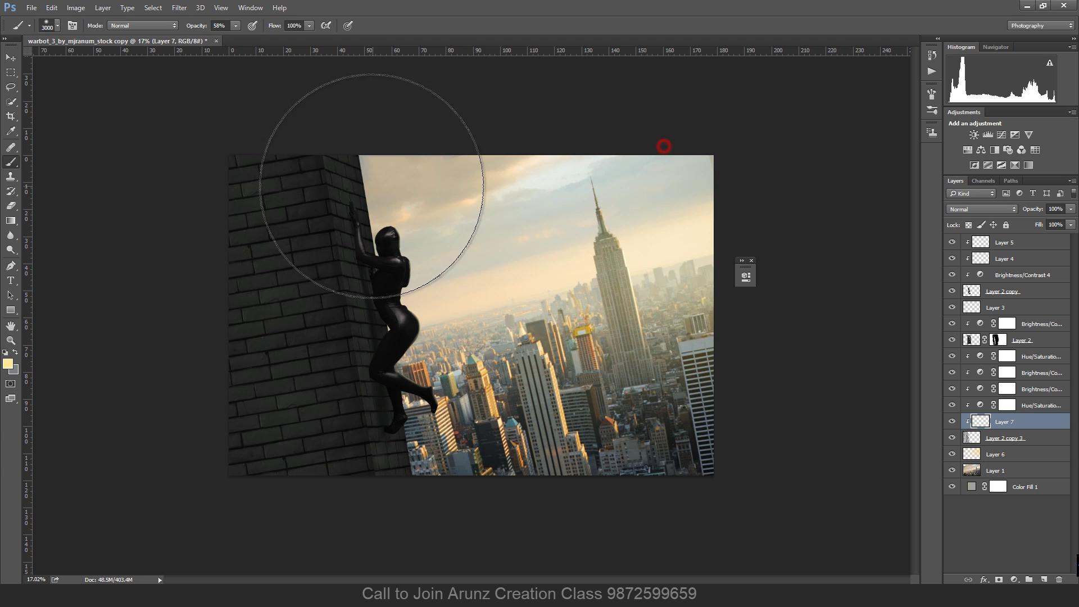
Move Layer 7 above the building's adjustment layers and paint pale yellow light on the upper part of the brick wall.
{"action": "mouse_move", "coordinate": [368, 180]}
{"action": "left_mouse_down"}
{"action": "mouse_move", "coordinate": [397, 169]}
{"action": "mouse_move", "coordinate": [397, 204]}
{"action": "mouse_move", "coordinate": [371, 191]}
{"action": "left_mouse_up"}
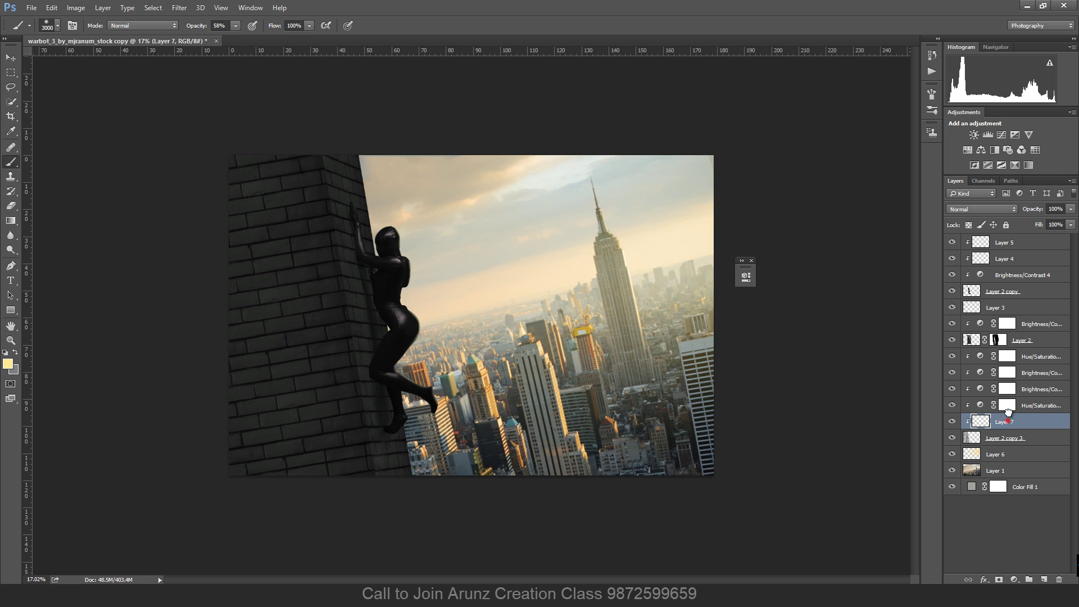
{"action": "left_click_drag", "start_coordinate": [1008, 412], "coordinate": [1005, 352]}
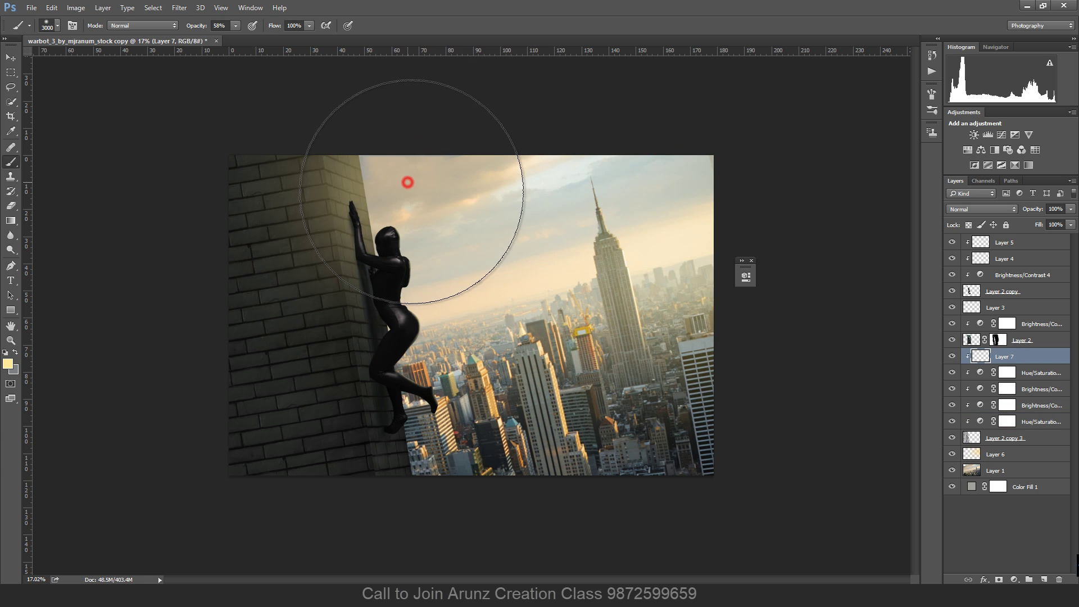
{"action": "left_click", "coordinate": [408, 182]}
Reduce the brush to 1500 and paint pale yellow light on the building's lower right edge, then reduce it to 1300.
{"action": "key", "text": "["}
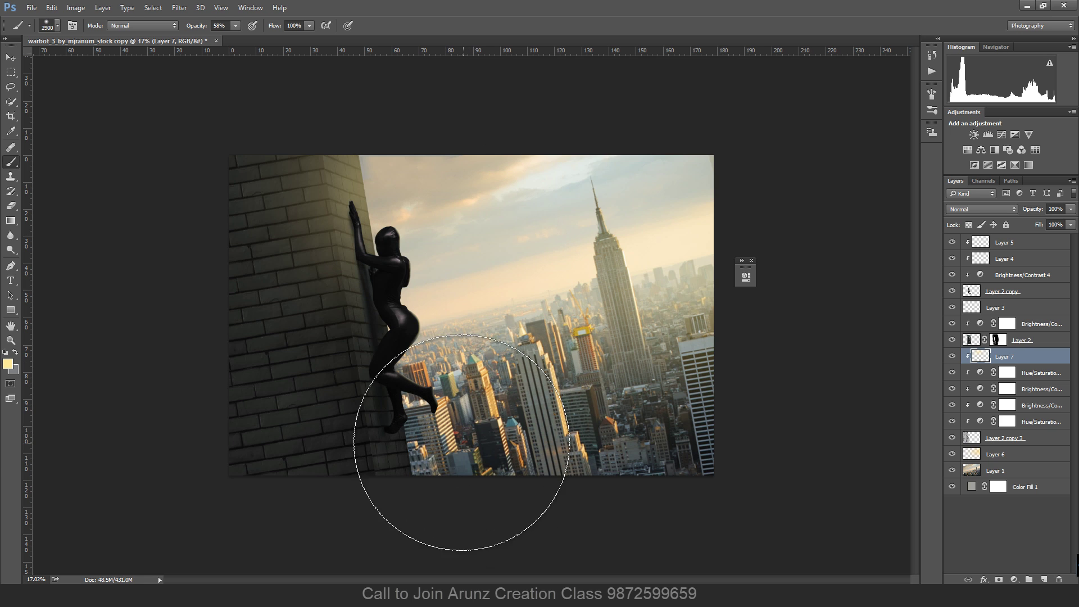
{"action": "key", "text": "["}
{"action": "key", "text": "["}
{"action": "key", "text": "["}
{"action": "key", "text": "["}
{"action": "key", "text": "["}
{"action": "key", "text": "["}
{"action": "key", "text": "["}
{"action": "key", "text": "["}
{"action": "key", "text": "["}
{"action": "key", "text": "["}
{"action": "key", "text": "["}
{"action": "key", "text": "["}
{"action": "key", "text": "["}
{"action": "key", "text": "["}
{"action": "left_click", "coordinate": [465, 443]}
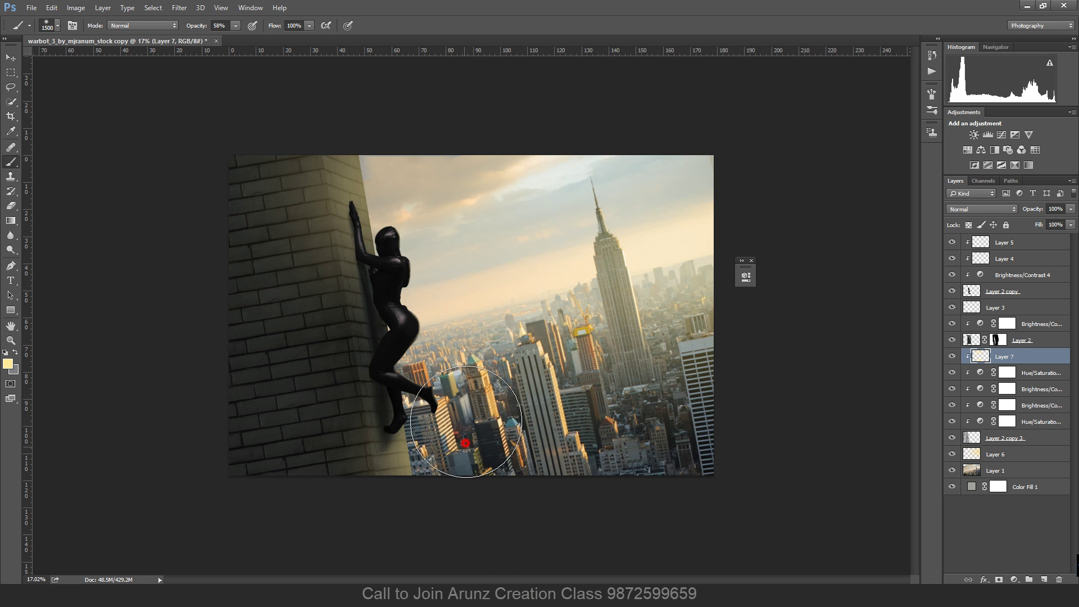
{"action": "key", "text": "["}
{"action": "key", "text": "["}
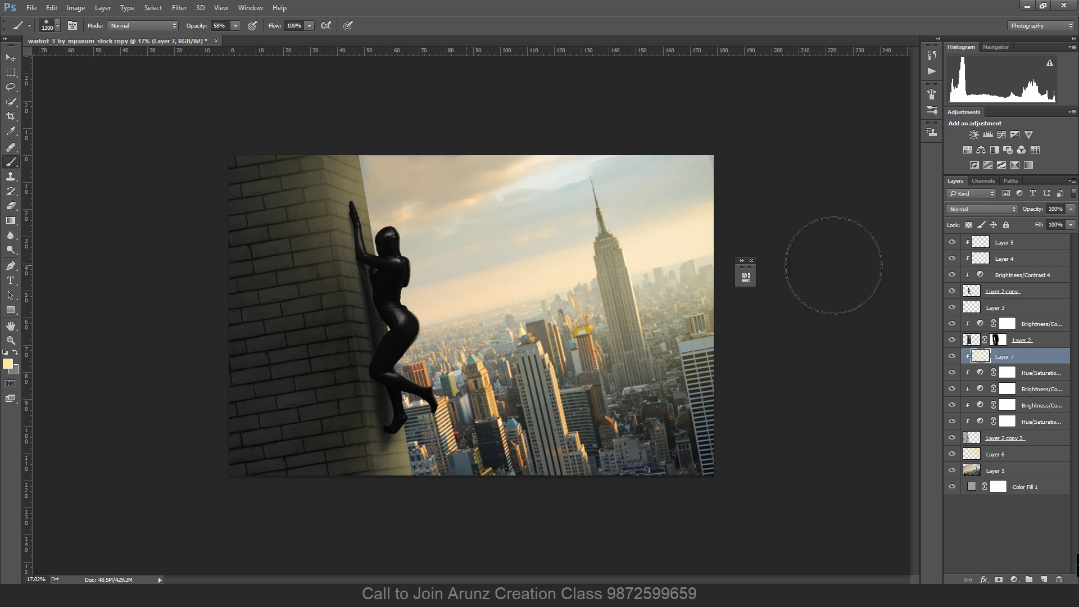
Set the wall light layer, Layer 7, to Color Dodge blending with a 75% fill.
{"action": "left_click", "coordinate": [988, 212]}
{"action": "left_click", "coordinate": [981, 291]}
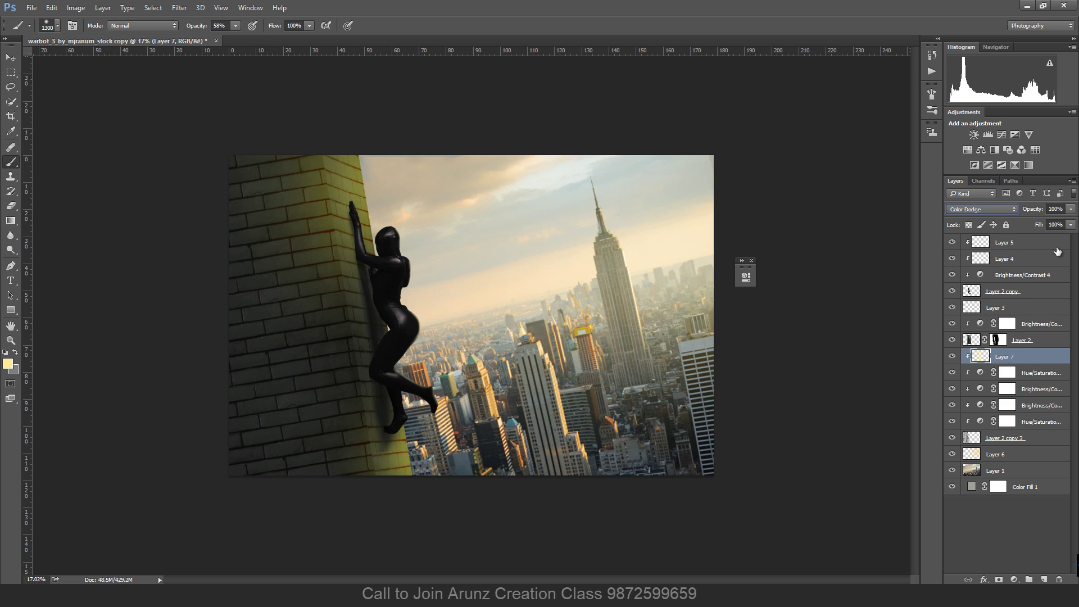
{"action": "left_click", "coordinate": [1071, 225]}
{"action": "left_click_drag", "start_coordinate": [1070, 237], "coordinate": [1053, 238]}
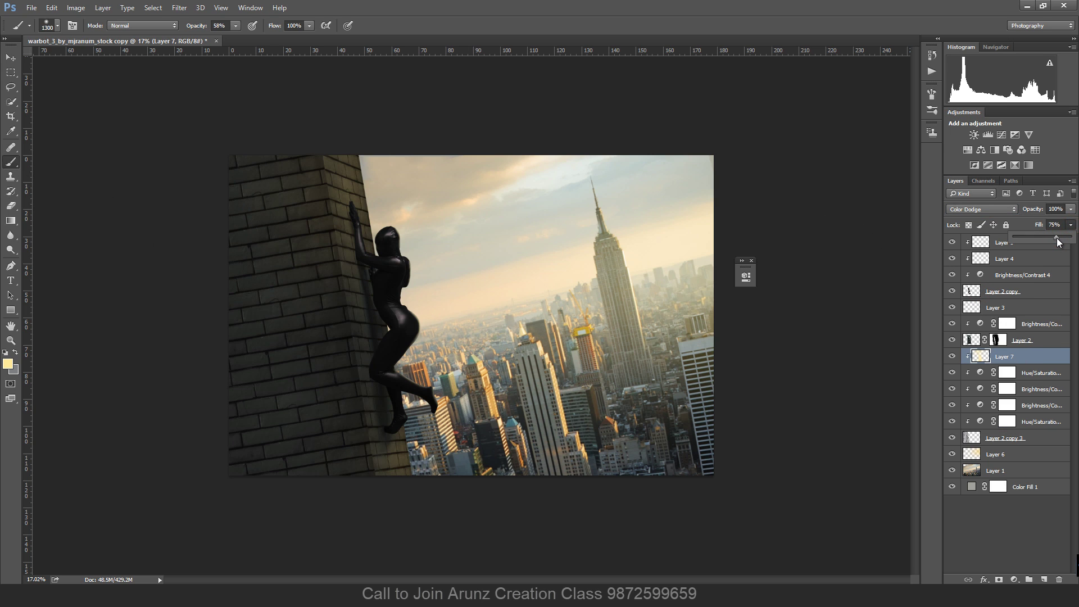
Add a new clipped layer above Layer 7 and paint white light along the building's right edge.
{"action": "left_click", "coordinate": [1044, 579]}
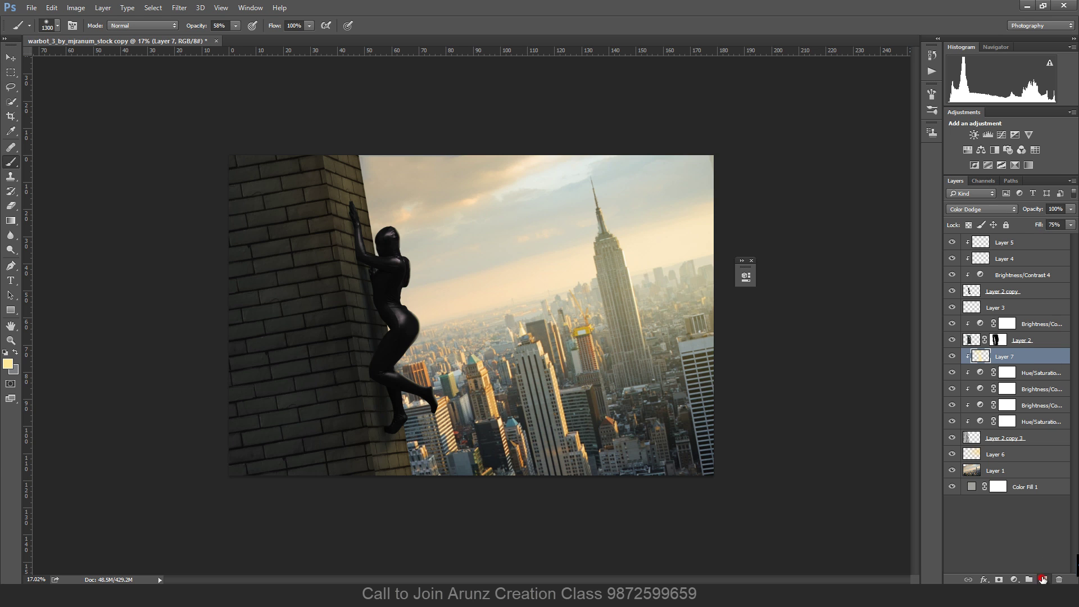
{"action": "left_click", "coordinate": [1039, 359], "text": "alt"}
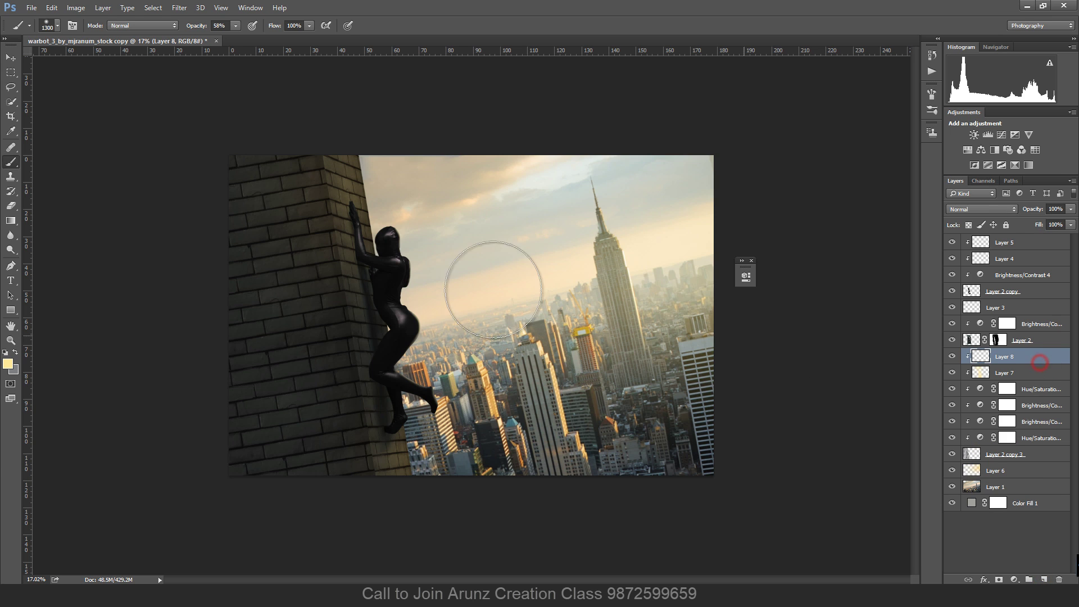
{"action": "left_click", "coordinate": [7, 363]}
{"action": "left_click", "coordinate": [395, 154]}
{"action": "key", "text": "Return"}
{"action": "key", "text": "b"}
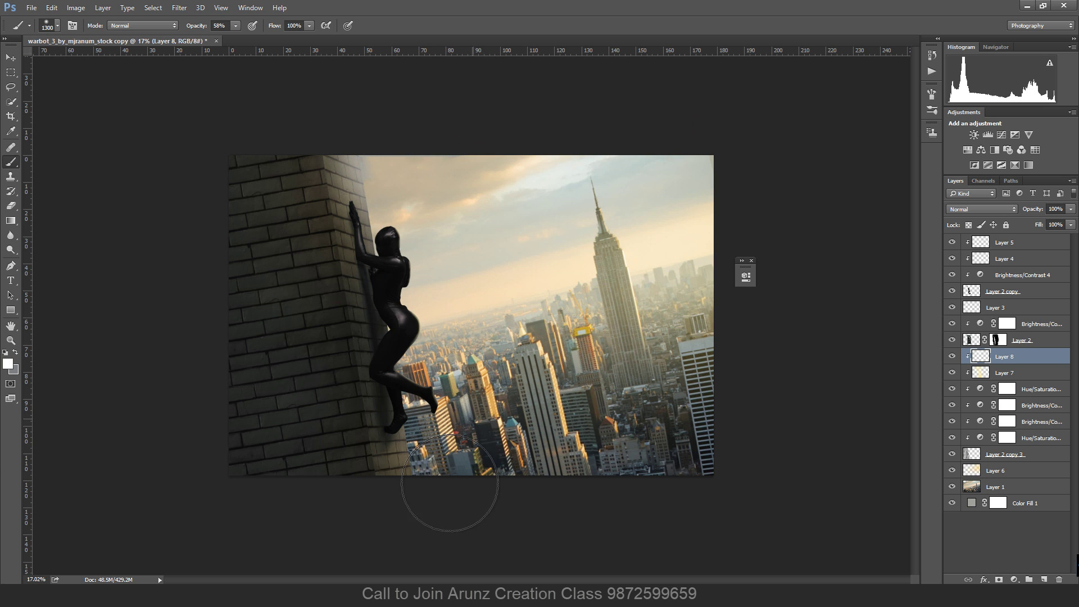
Set the white light layer, Layer 8, to Color Dodge blending with a 68% fill.
{"action": "left_click", "coordinate": [1004, 209]}
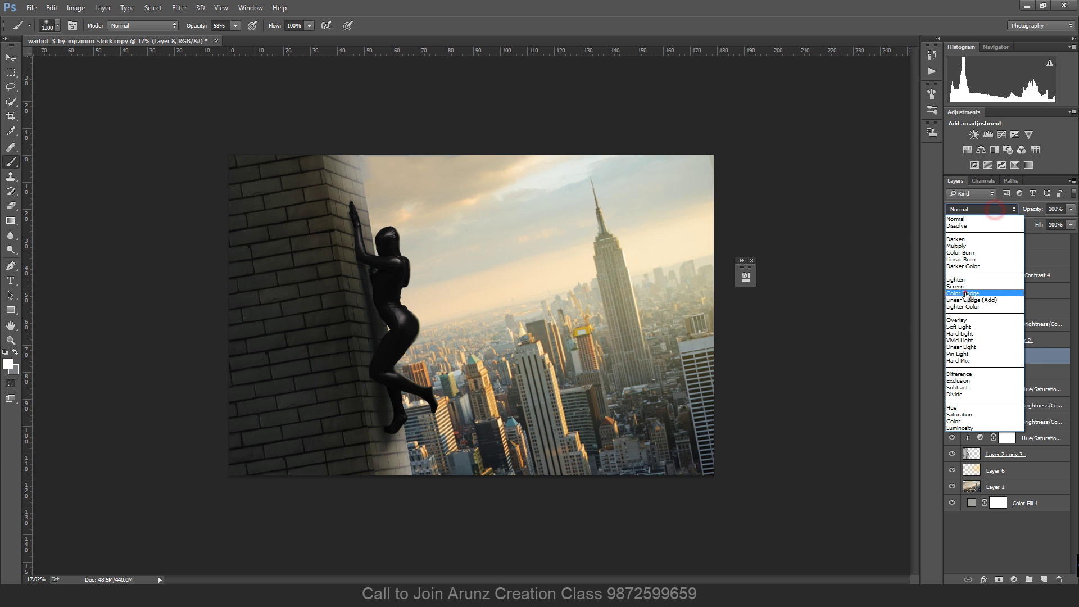
{"action": "left_click", "coordinate": [967, 291]}
{"action": "left_click_drag", "start_coordinate": [1072, 225], "coordinate": [1052, 238]}
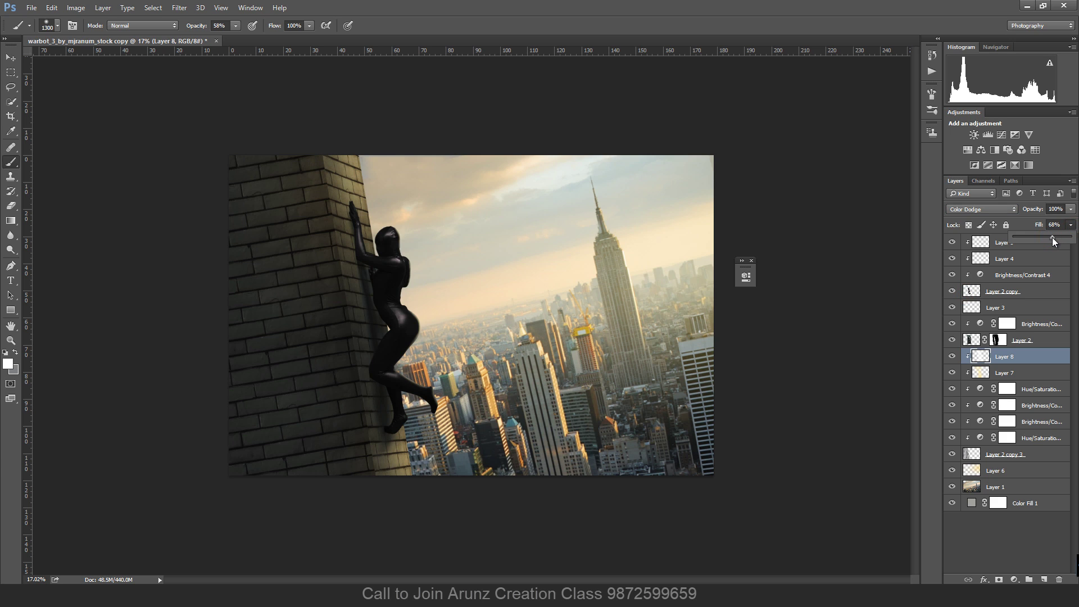
Soften the white light on the upper left bricks of Layer 8 with the Eraser at size 1000.
{"action": "left_click", "coordinate": [12, 205]}
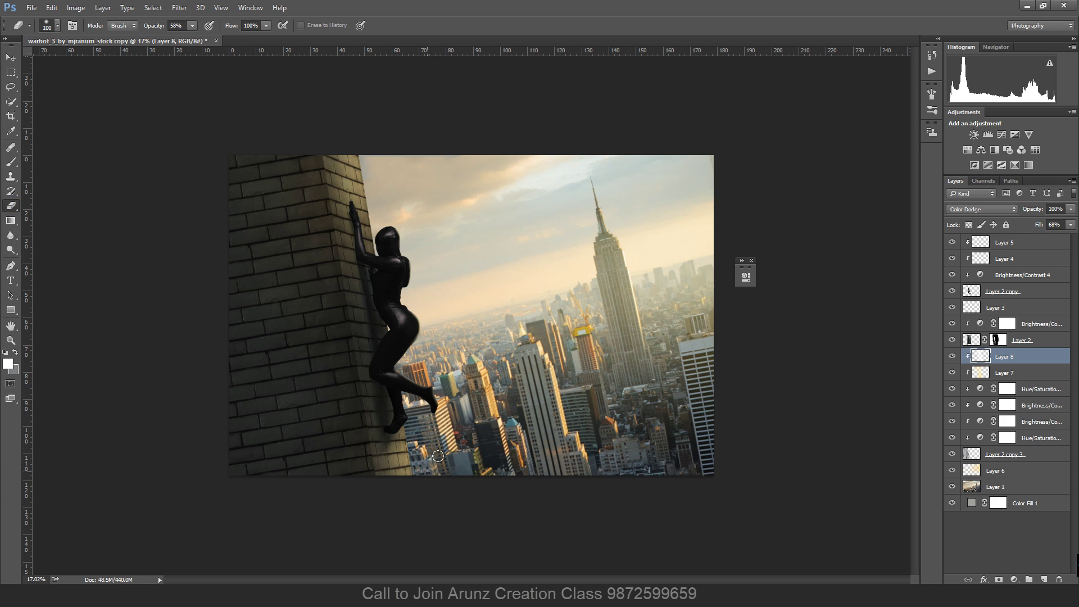
{"action": "key", "text": "bracketright"}
{"action": "key", "text": "bracketright"}
{"action": "key", "text": "bracketright"}
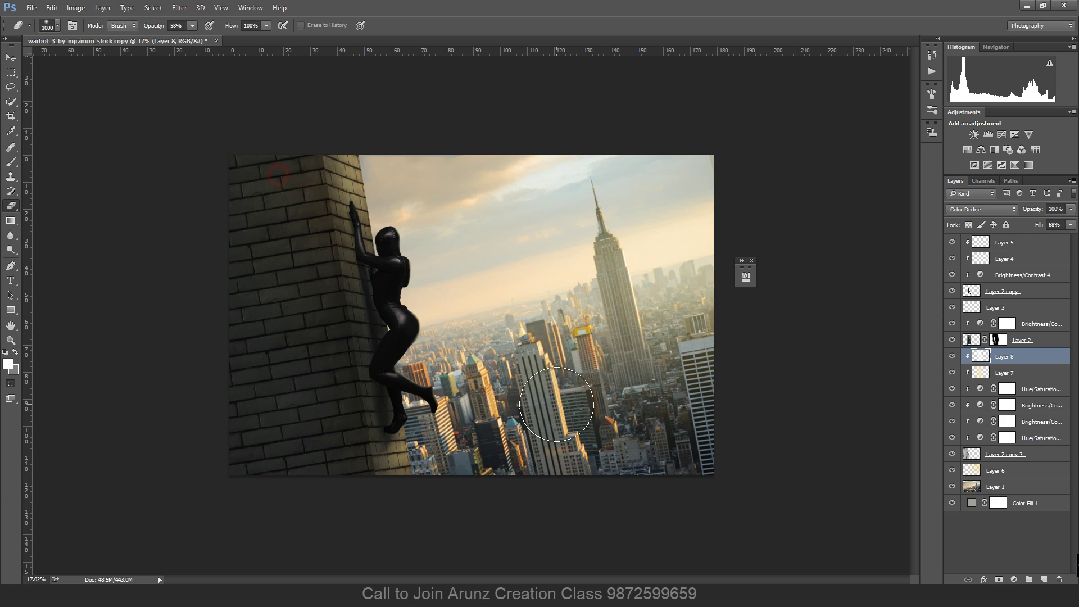
Brush extra white light onto Layer 8 along the building's edge beside the figure.
{"action": "left_click", "coordinate": [12, 163]}
{"action": "left_click_drag", "start_coordinate": [386, 296], "coordinate": [397, 308]}
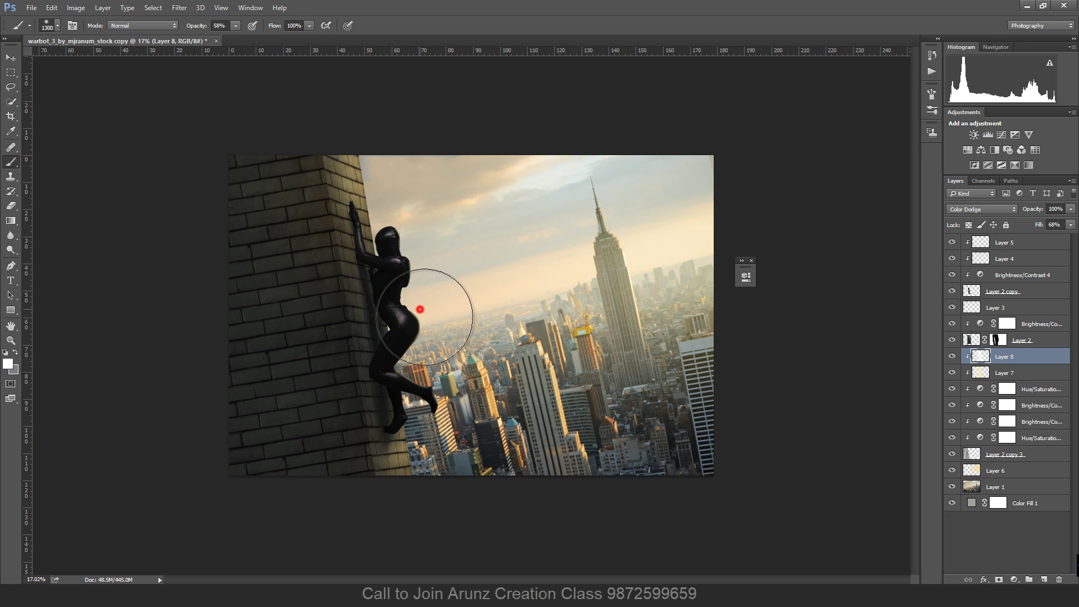
{"action": "scroll", "coordinate": [523, 342], "scroll_direction": "down", "scroll_amount": 1}
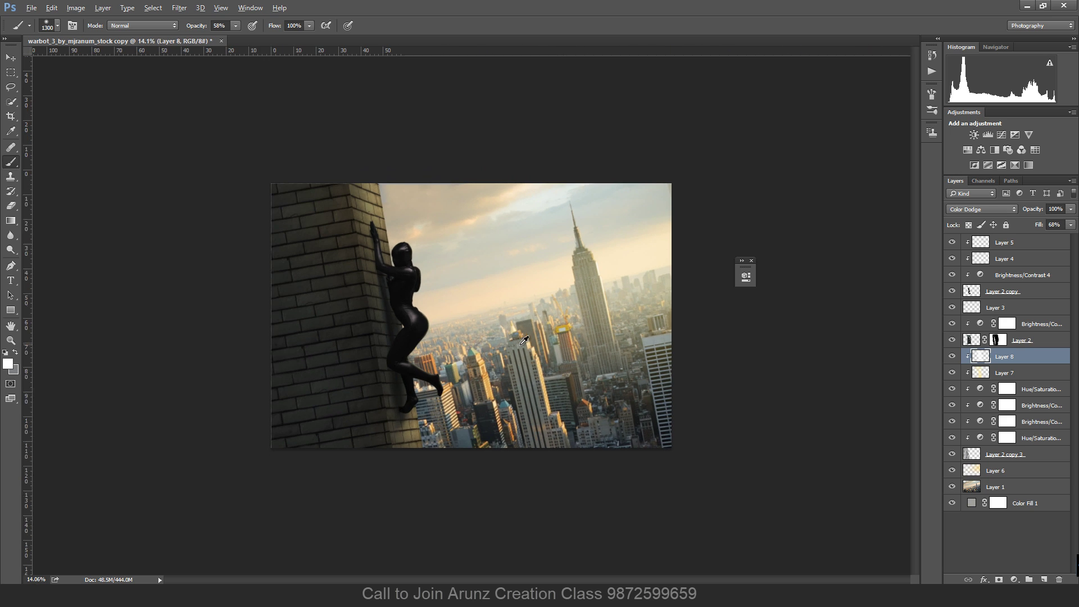
{"action": "left_click", "coordinate": [426, 260]}
{"action": "left_click", "coordinate": [479, 326]}
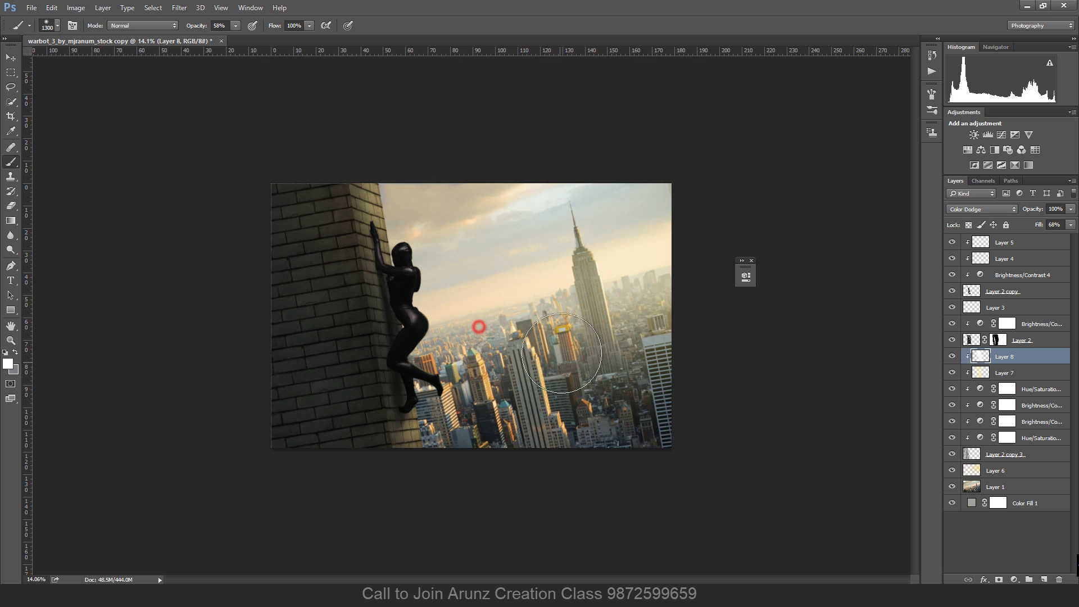
Compare the figure with Brightness/Contrast 4 off and on, and add a black layer mask to that adjustment.
{"action": "left_click", "coordinate": [954, 275]}
{"action": "left_click", "coordinate": [954, 275]}
{"action": "left_click", "coordinate": [1018, 275]}
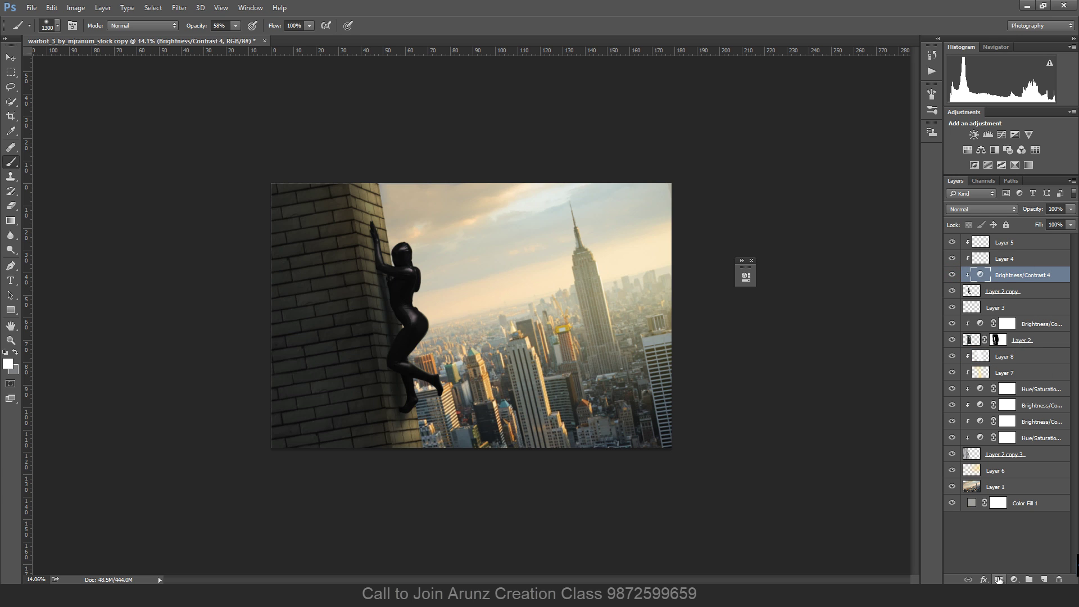
{"action": "left_click", "coordinate": [999, 580], "text": "alt"}
Paint white on the Brightness/Contrast 4 mask along the figure's wall-facing side, from the raised hand to the feet, and switch to the Move tool.
{"action": "scroll", "coordinate": [474, 318], "scroll_direction": "up", "scroll_amount": 1}
{"action": "key", "text": "bracketleft"}
{"action": "key", "text": "bracketleft"}
{"action": "key", "text": "bracketleft"}
{"action": "key", "text": "bracketleft"}
{"action": "key", "text": "bracketleft"}
{"action": "key", "text": "bracketleft"}
{"action": "key", "text": "bracketleft"}
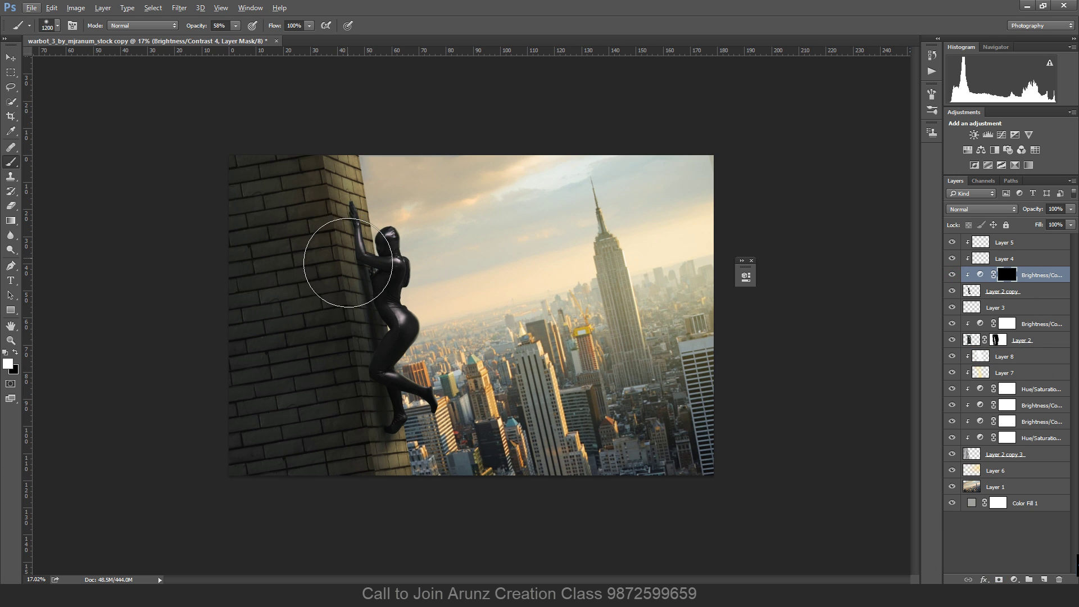
{"action": "left_click_drag", "start_coordinate": [339, 198], "coordinate": [348, 263]}
{"action": "key", "text": "bracketright"}
{"action": "left_click_drag", "start_coordinate": [363, 388], "coordinate": [394, 468]}
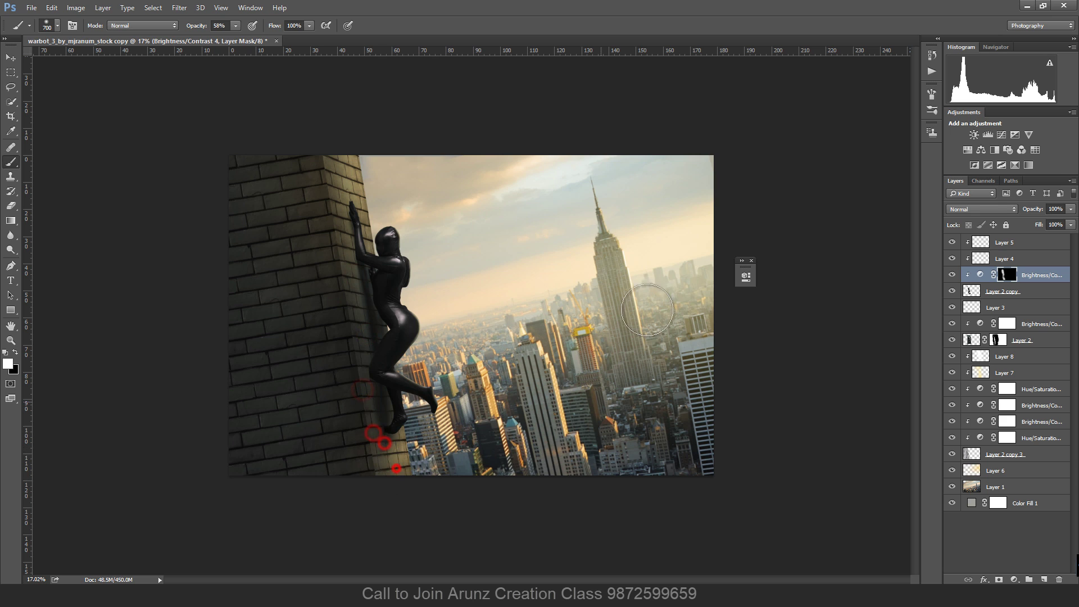
{"action": "scroll", "coordinate": [444, 247], "scroll_direction": "down", "scroll_amount": 1}
{"action": "left_click", "coordinate": [10, 56]}
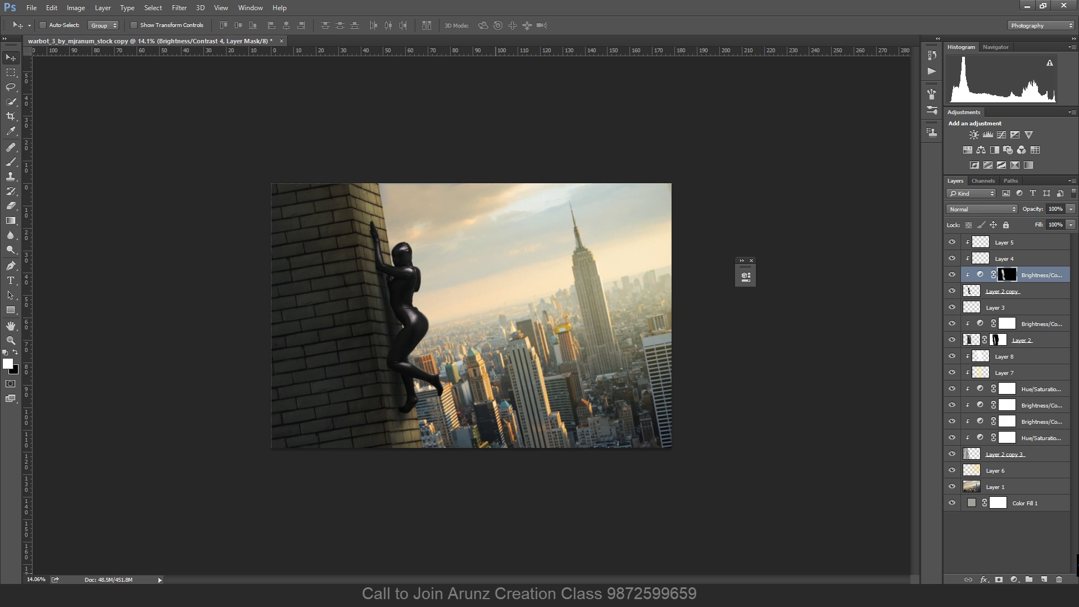
Add a Brightness/Contrast adjustment directly above the Layer 1 skyline and reduce its contrast.
{"action": "scroll", "coordinate": [676, 397], "scroll_direction": "up", "scroll_amount": 1}
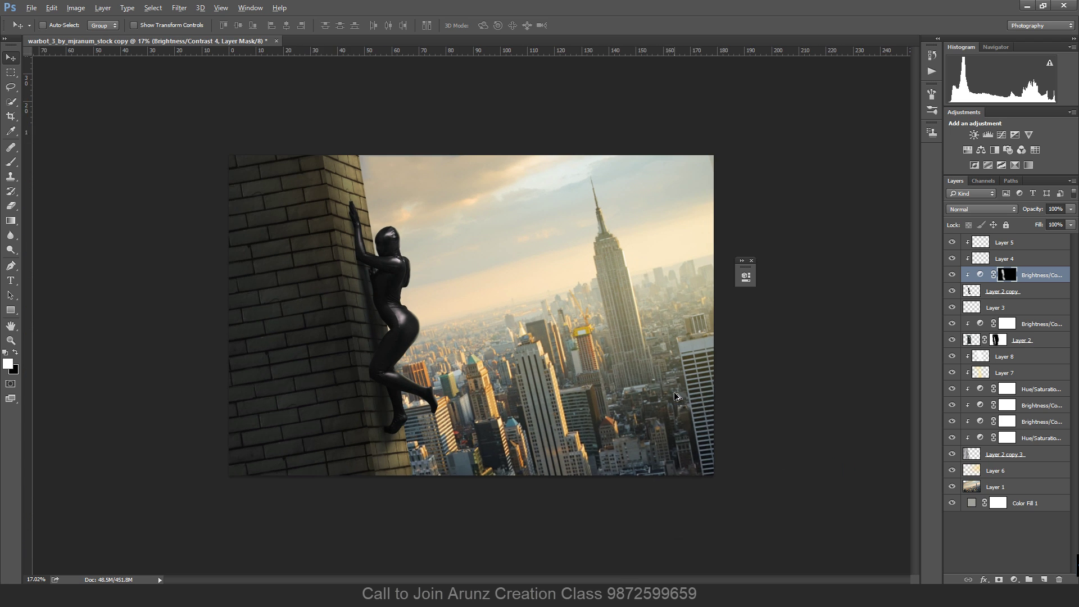
{"action": "scroll", "coordinate": [675, 397], "scroll_direction": "up", "scroll_amount": 1}
{"action": "left_click", "coordinate": [998, 487]}
{"action": "left_click", "coordinate": [1015, 579]}
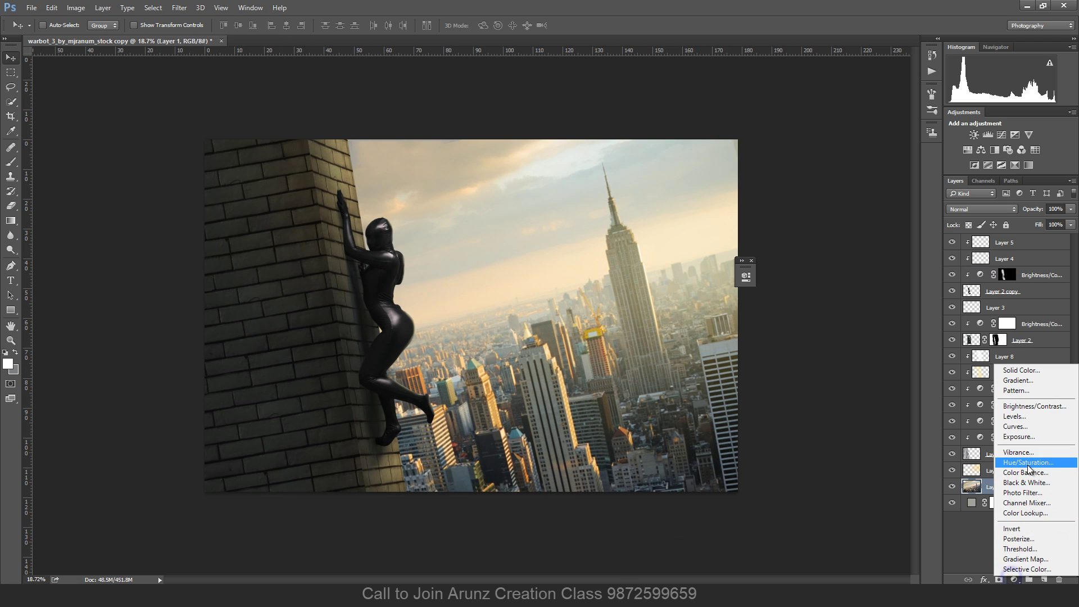
{"action": "left_click", "coordinate": [1019, 407]}
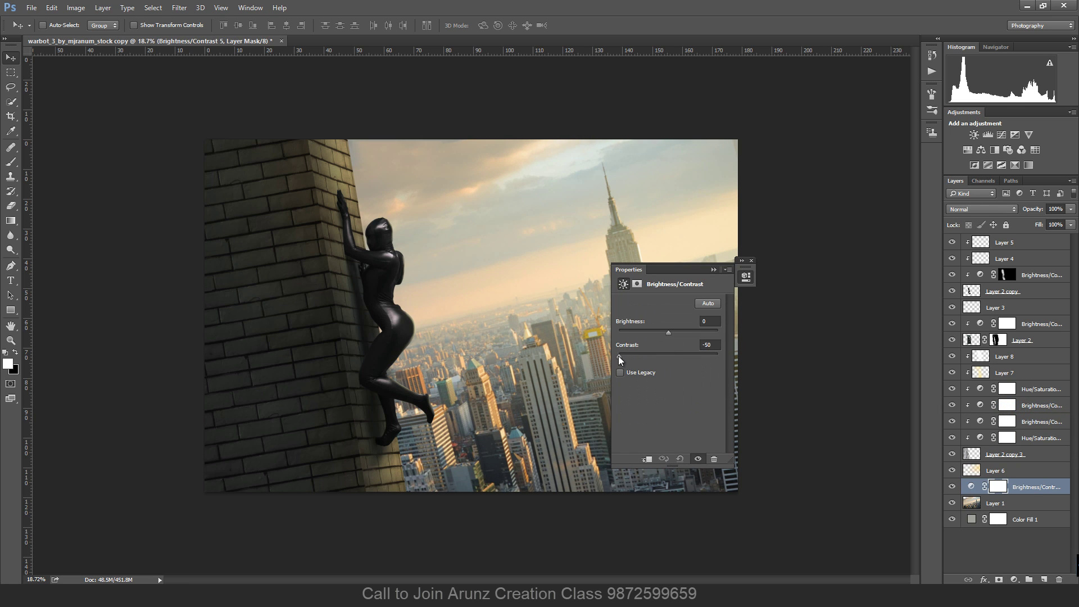
{"action": "left_click_drag", "start_coordinate": [675, 330], "coordinate": [669, 332]}
{"action": "left_click", "coordinate": [714, 269]}
Apply a Gaussian Blur with a radius of about 1.5 pixels to the Layer 1 skyline.
{"action": "left_click", "coordinate": [1021, 500]}
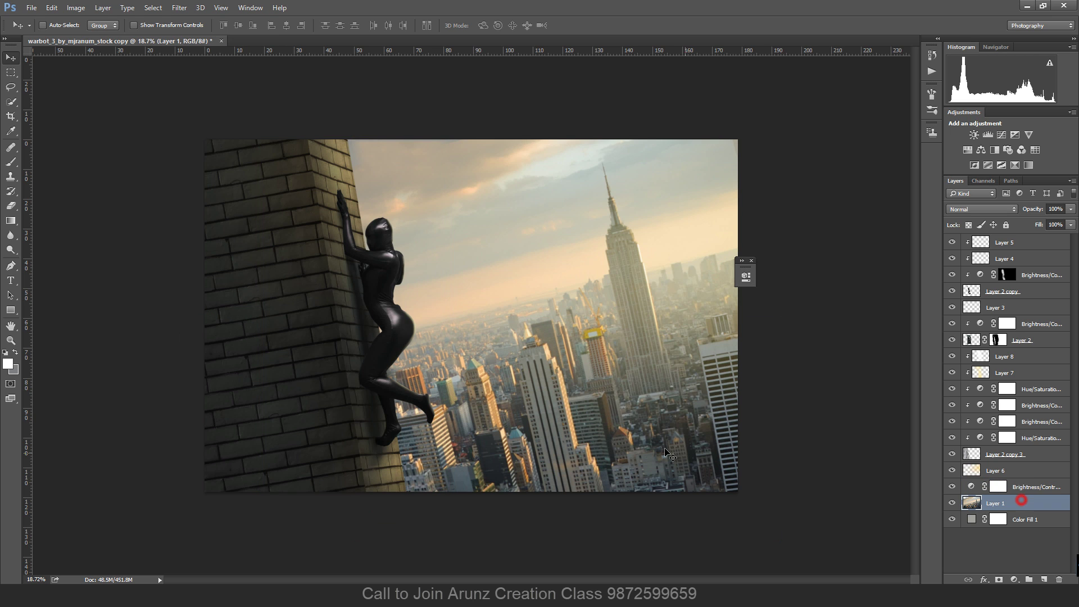
{"action": "left_click", "coordinate": [178, 7]}
{"action": "mouse_move", "coordinate": [231, 116]}
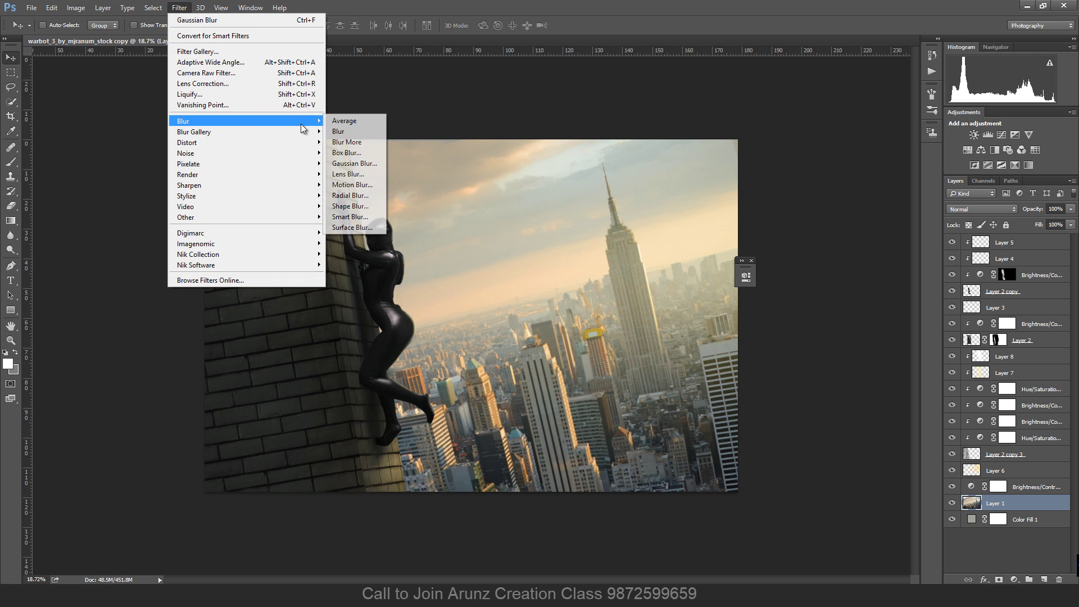
{"action": "left_click", "coordinate": [343, 163]}
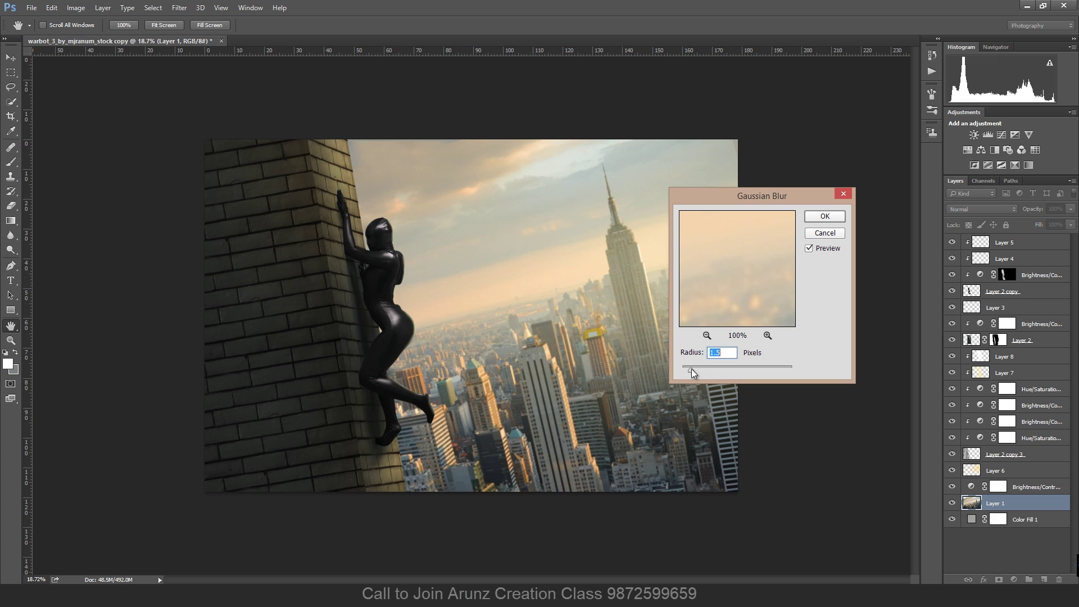
{"action": "left_click", "coordinate": [691, 369]}
{"action": "left_click", "coordinate": [824, 217]}
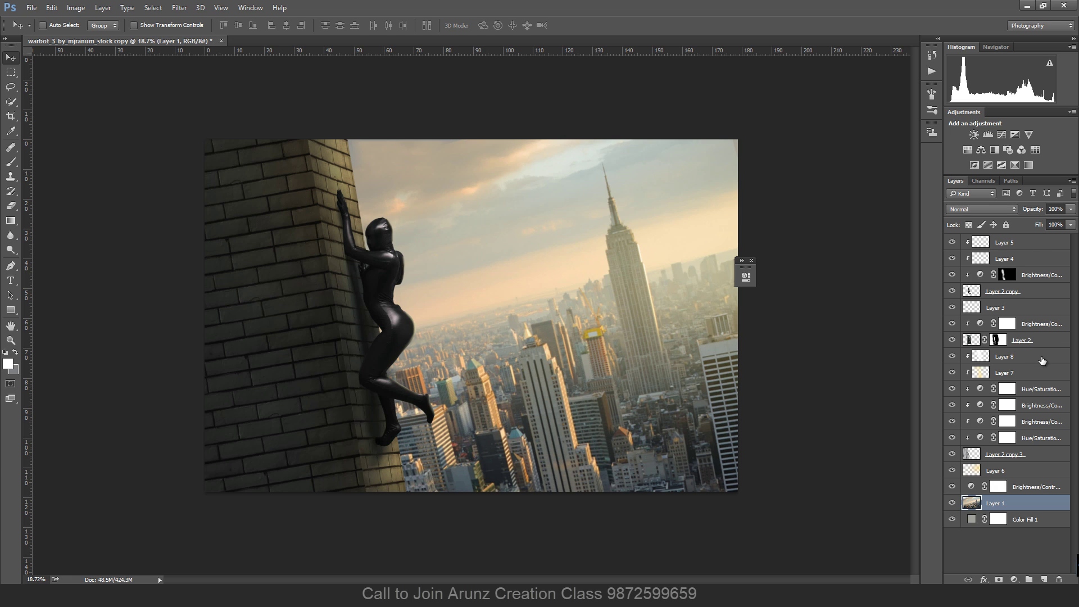
Create a new empty layer above Layer 5 and switch to the Brush tool.
{"action": "left_click", "coordinate": [1035, 242]}
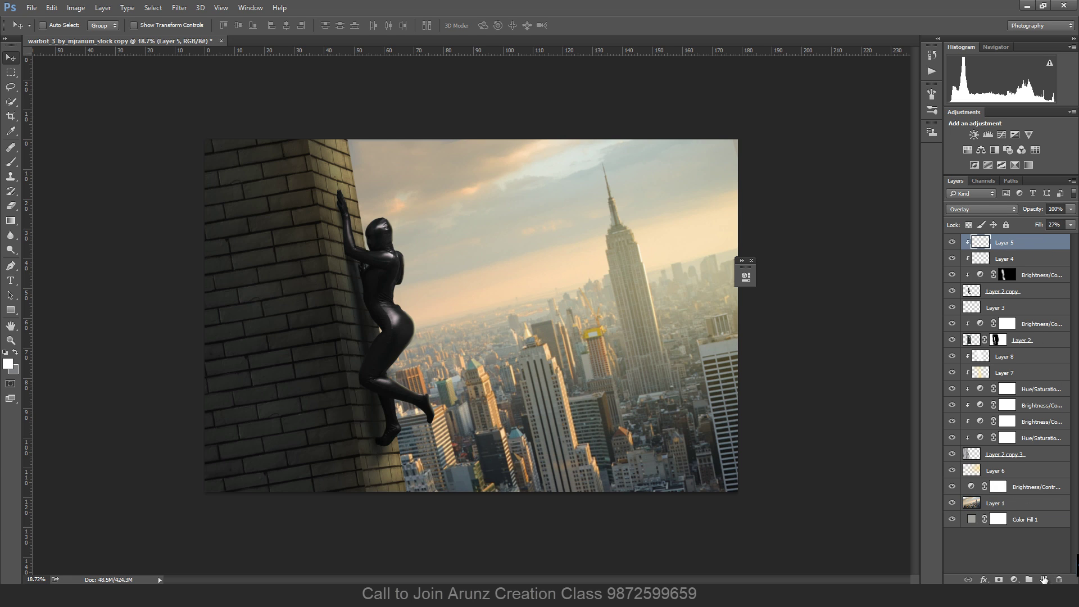
{"action": "left_click", "coordinate": [1044, 579]}
{"action": "scroll", "coordinate": [472, 356], "scroll_direction": "down", "scroll_amount": 1}
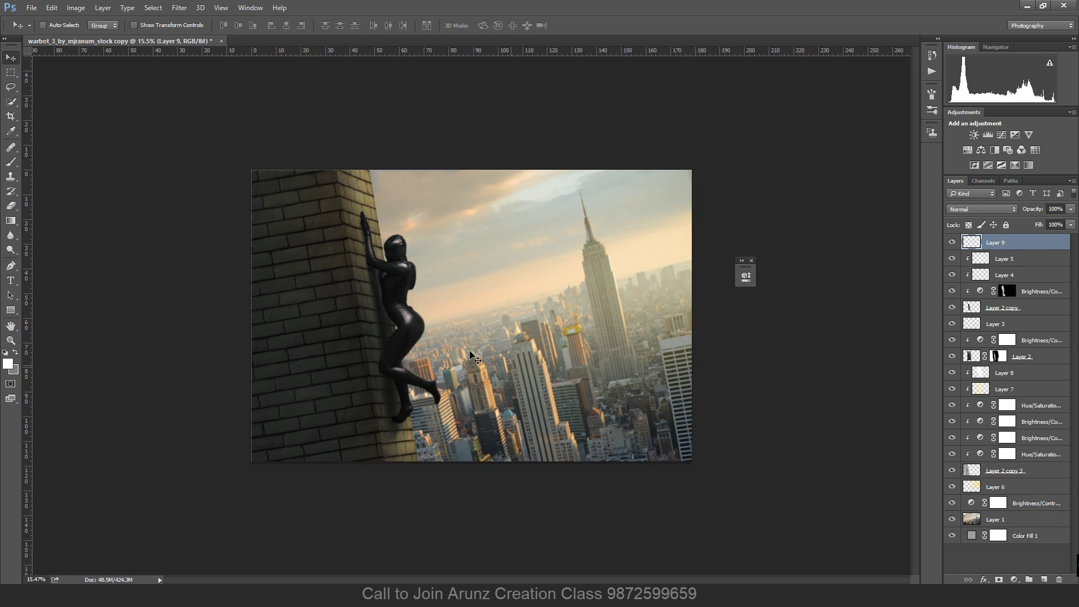
{"action": "left_click", "coordinate": [11, 163]}
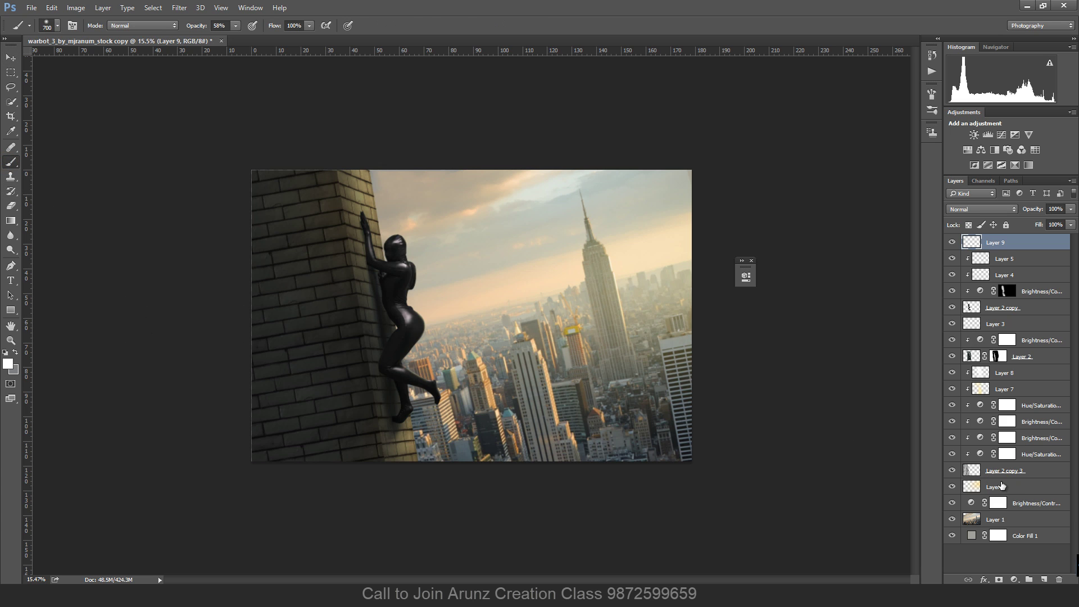
Create a new layer above Layer 6 and paint a large soft #f9ebb3 glow behind the figure with the brush at 58% opacity.
{"action": "left_click", "coordinate": [1024, 487]}
{"action": "left_click", "coordinate": [1043, 580]}
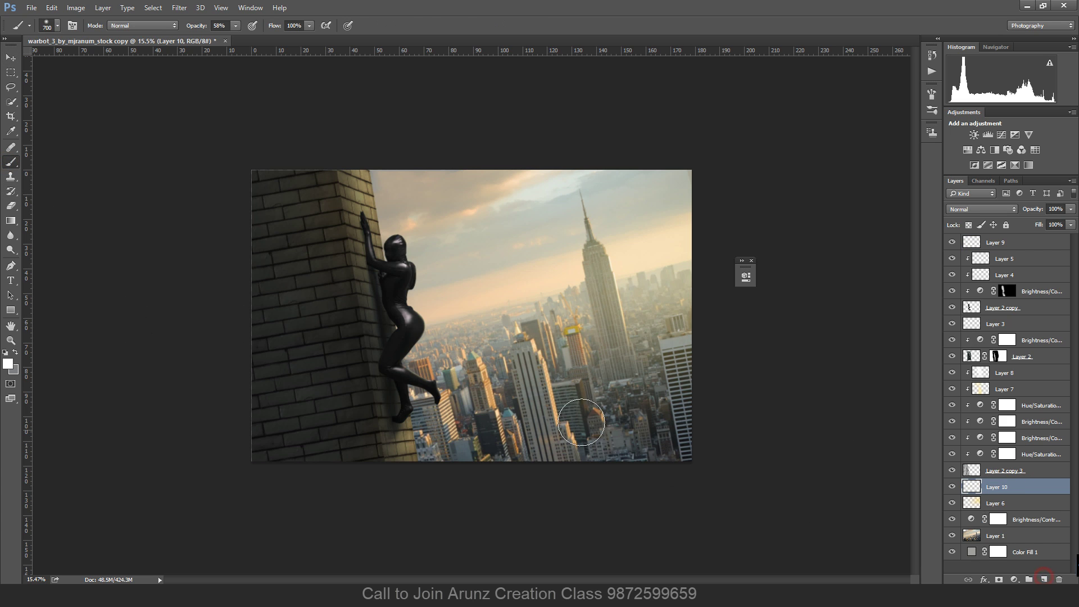
{"action": "key", "text": "bracketright"}
{"action": "key", "text": "bracketright"}
{"action": "key", "text": "bracketright"}
{"action": "key", "text": "bracketright"}
{"action": "key", "text": "bracketright"}
{"action": "key", "text": "bracketright"}
{"action": "key", "text": "bracketright"}
{"action": "key", "text": "bracketright"}
{"action": "key", "text": "bracketright"}
{"action": "key", "text": "bracketright"}
{"action": "key", "text": "bracketright"}
{"action": "key", "text": "bracketright"}
{"action": "key", "text": "bracketright"}
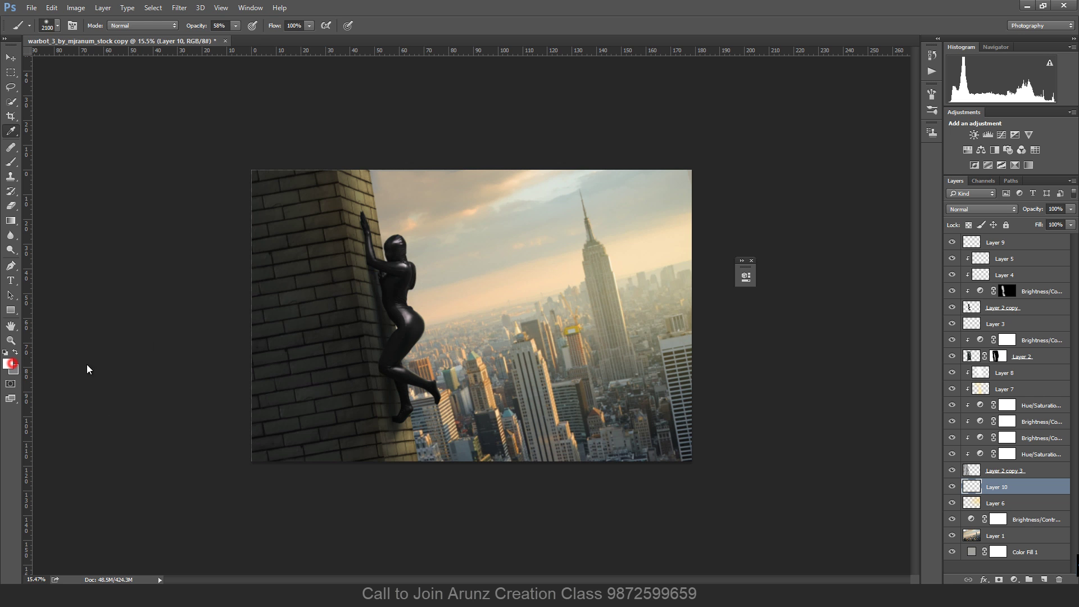
{"action": "left_click", "coordinate": [440, 151]}
{"action": "left_click", "coordinate": [652, 147]}
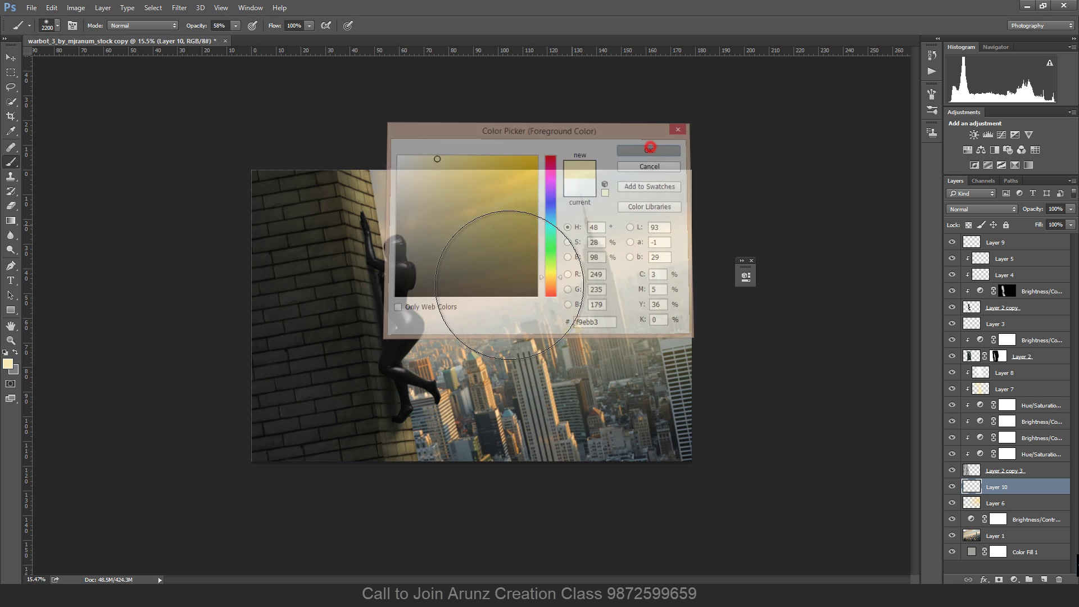
{"action": "left_click", "coordinate": [396, 337]}
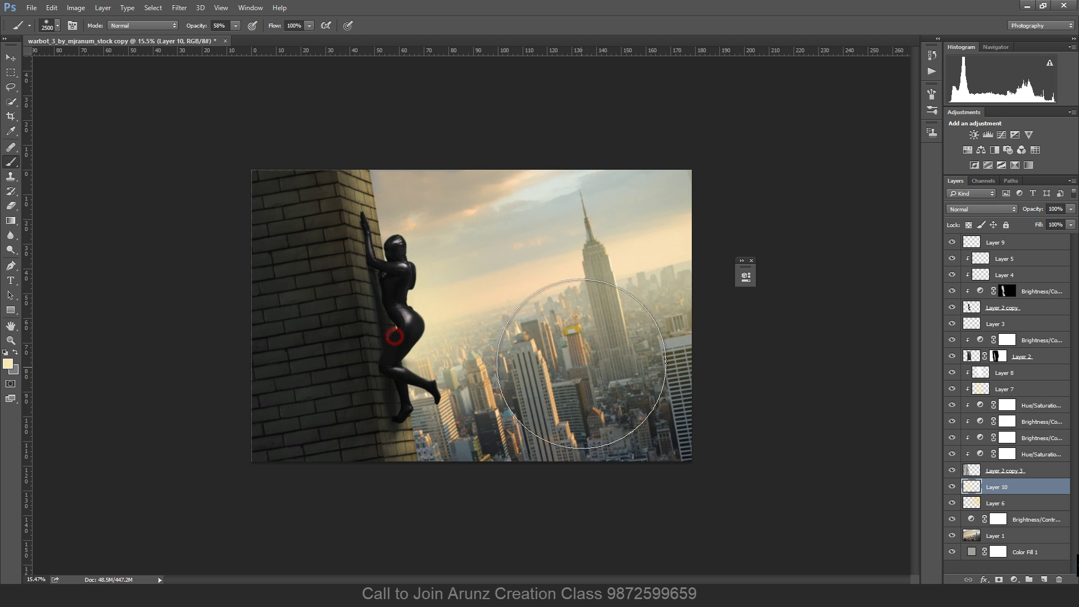
Stretch the yellow glow on Layer 10 horizontally to about 216% width and lower the layer's Fill to 29%.
{"action": "key", "text": "ctrl+t"}
{"action": "left_click_drag", "start_coordinate": [573, 319], "coordinate": [759, 318]}
{"action": "key", "text": "Return"}
{"action": "key", "text": "b"}
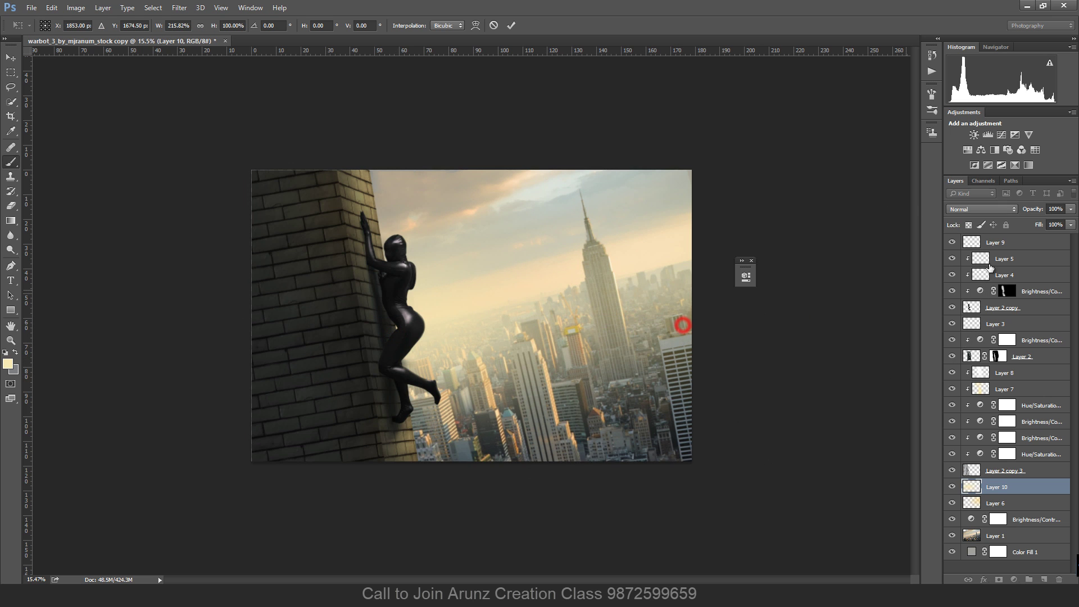
{"action": "left_click", "coordinate": [1070, 224]}
{"action": "left_click_drag", "start_coordinate": [1060, 238], "coordinate": [1032, 242]}
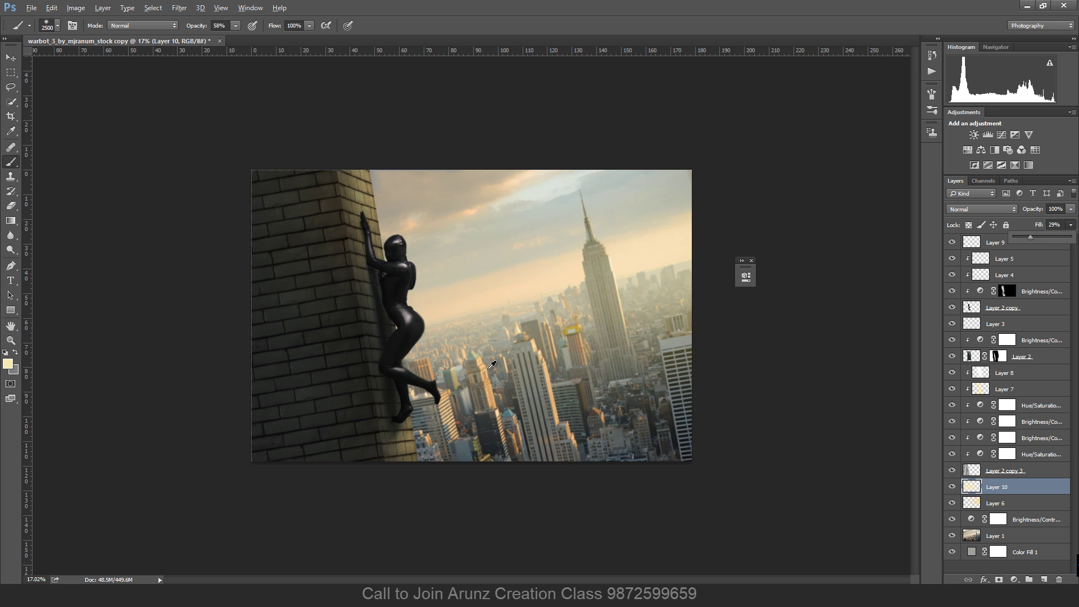
Duplicate Layer 5, keep the copy in Overlay mode and set its Fill to 18%.
{"action": "scroll", "coordinate": [498, 362], "scroll_direction": "up", "scroll_amount": 2}
{"action": "left_click", "coordinate": [1020, 260]}
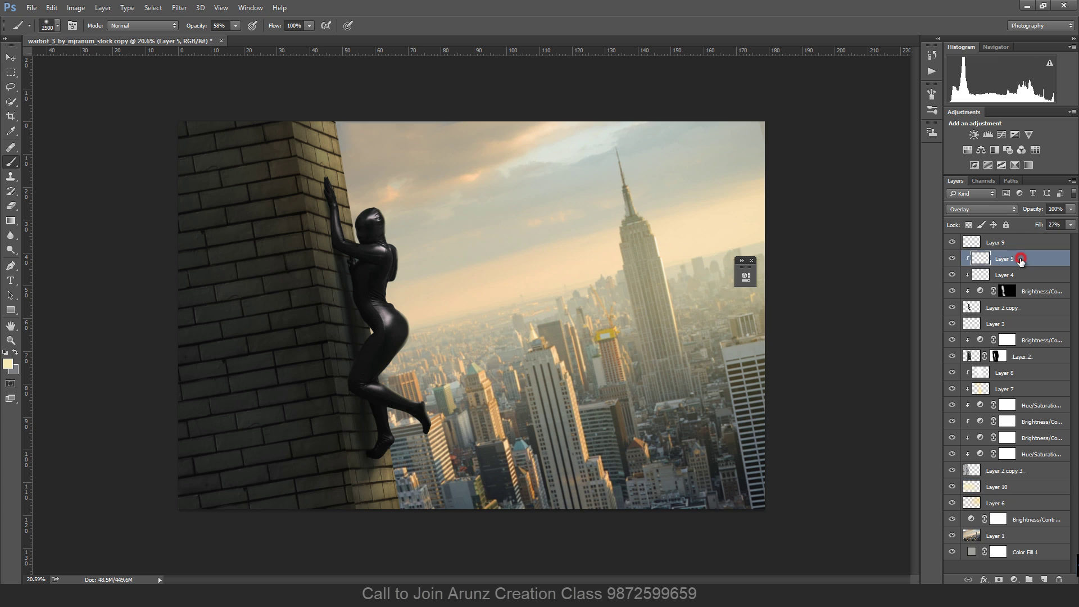
{"action": "key", "text": "ctrl+j"}
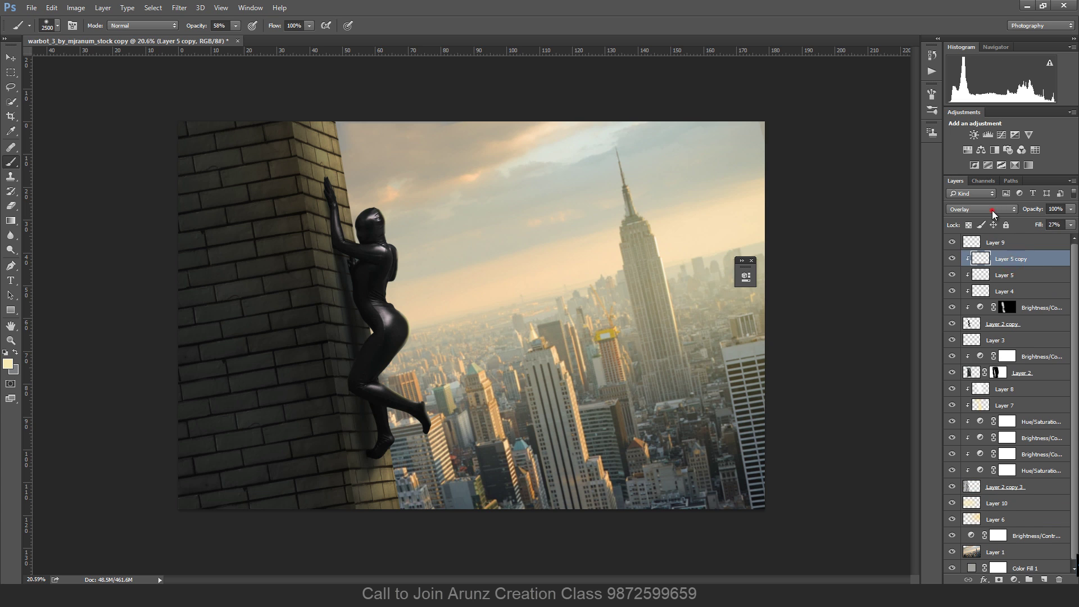
{"action": "left_click", "coordinate": [993, 210]}
{"action": "left_click", "coordinate": [967, 322]}
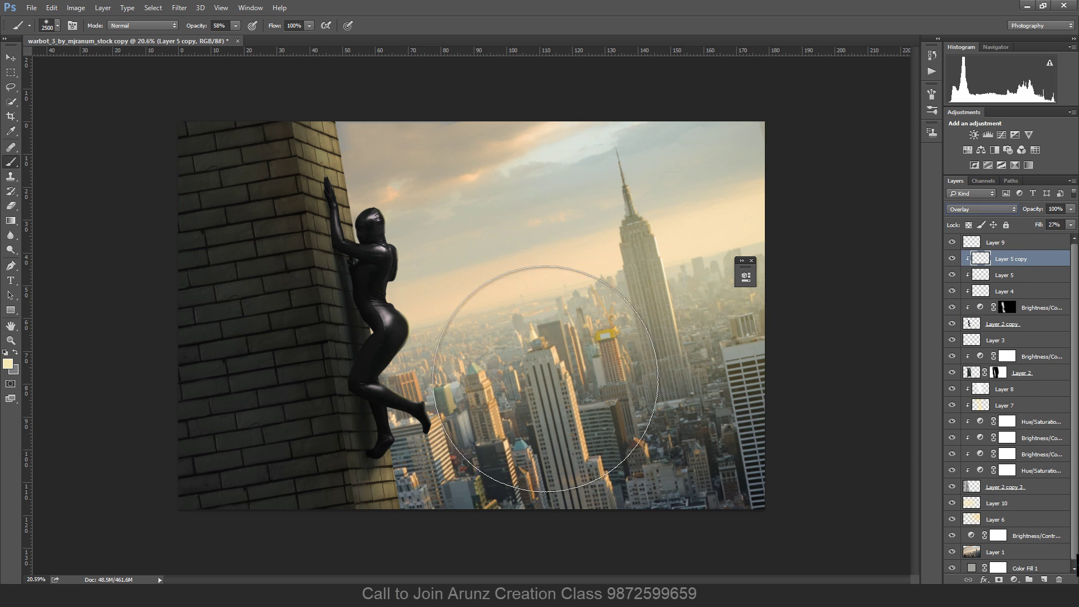
{"action": "scroll", "coordinate": [492, 330], "scroll_direction": "down", "scroll_amount": 3}
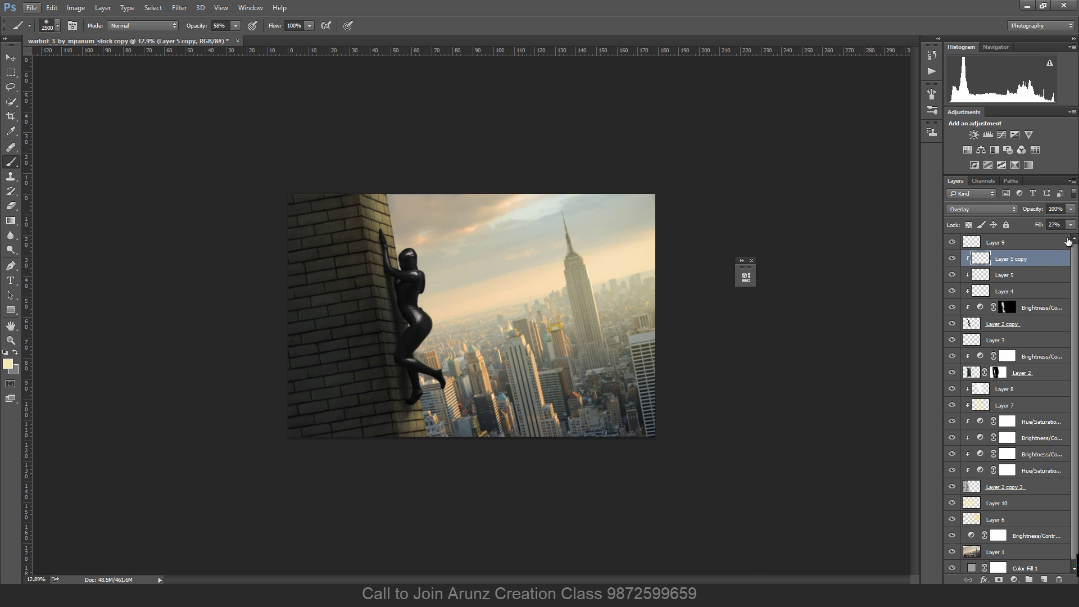
{"action": "left_click", "coordinate": [1070, 225]}
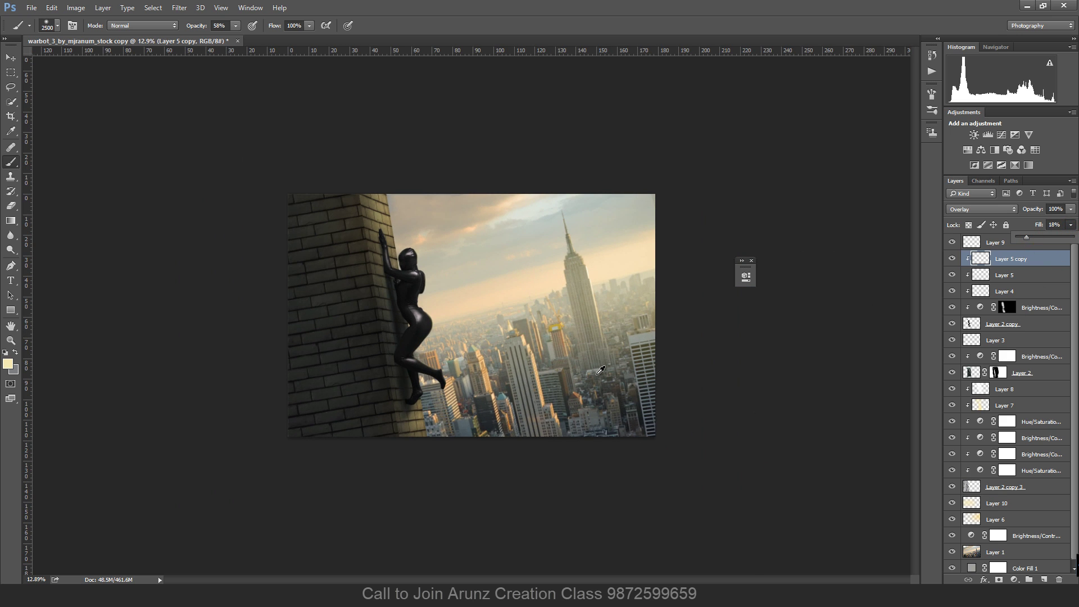
{"action": "scroll", "coordinate": [628, 378], "scroll_direction": "up", "scroll_amount": 1}
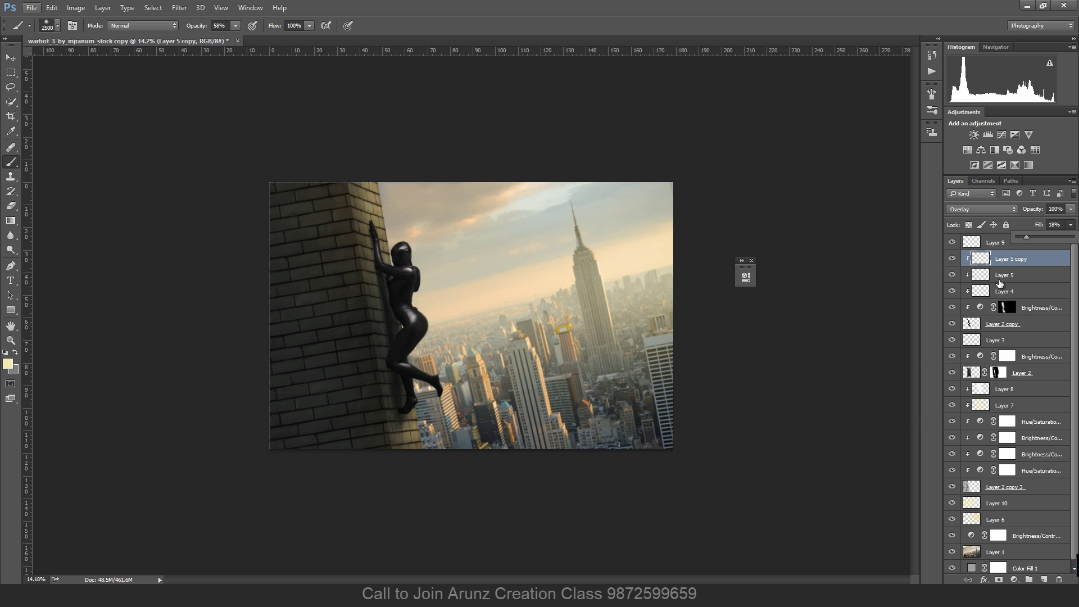
Create a new layer above Layer 9 and set the brush to black (000000) at 44% opacity.
{"action": "left_click", "coordinate": [994, 245]}
{"action": "left_click", "coordinate": [1042, 580]}
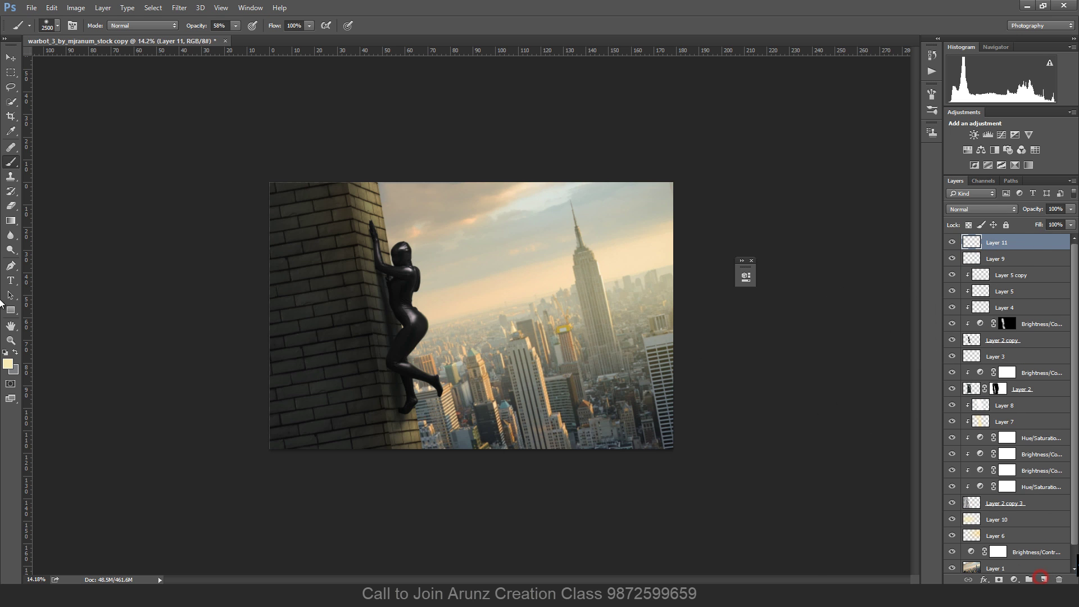
{"action": "left_click", "coordinate": [8, 365]}
{"action": "left_click", "coordinate": [506, 277]}
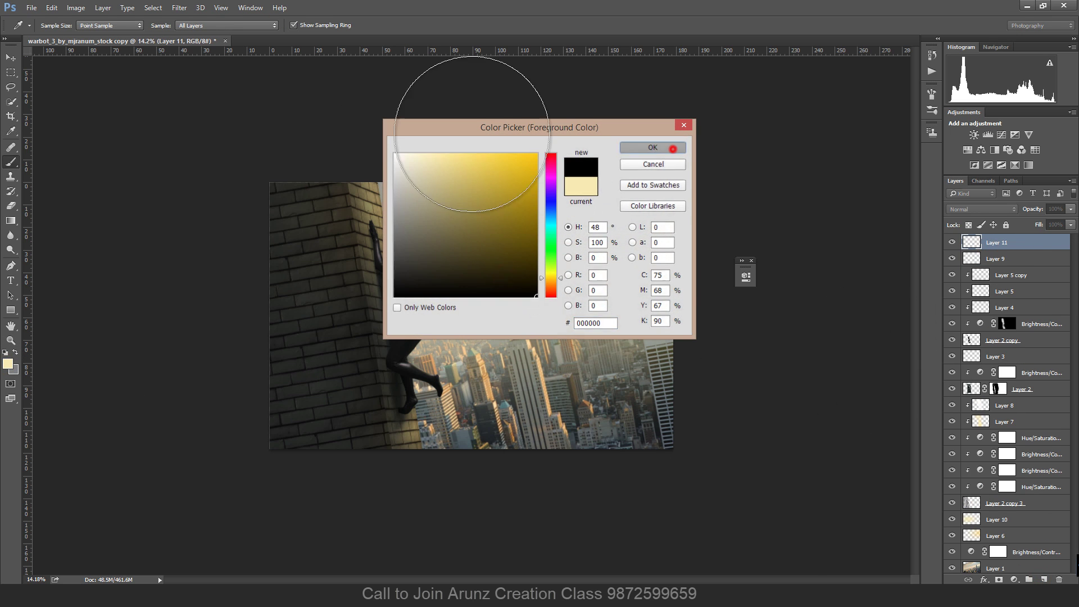
{"action": "left_click", "coordinate": [673, 150]}
{"action": "left_click", "coordinate": [228, 37]}
{"action": "left_click", "coordinate": [180, 217]}
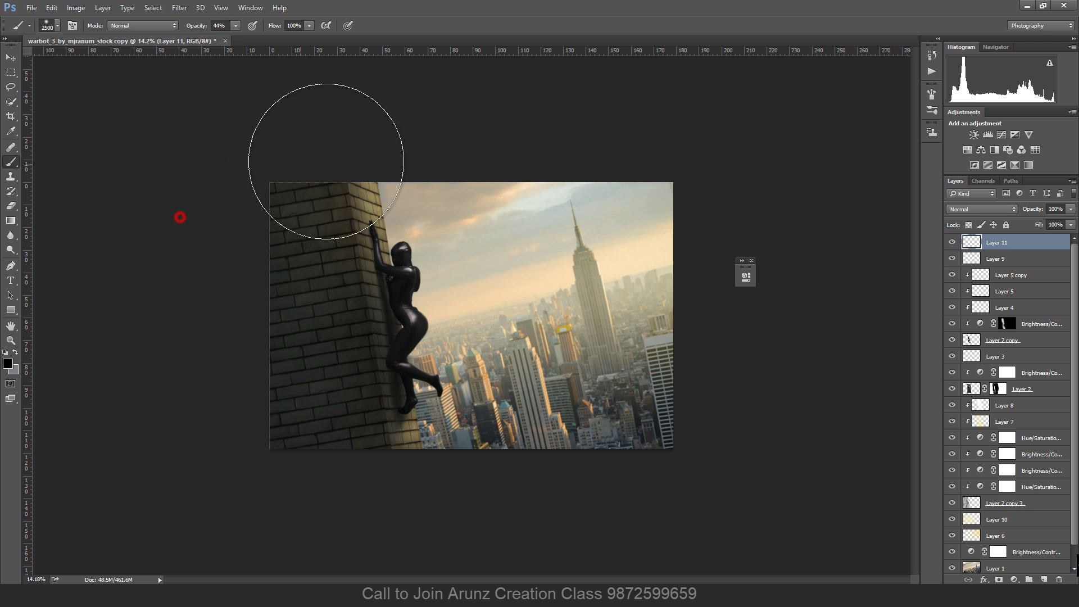
Paint soft black shading along the image's upper edge on Layer 11, enlarging the brush to 2700 between strokes.
{"action": "mouse_move", "coordinate": [326, 161]}
{"action": "left_mouse_down"}
{"action": "mouse_move", "coordinate": [569, 143]}
{"action": "mouse_move", "coordinate": [840, 178]}
{"action": "left_mouse_up"}
{"action": "key", "text": "bracketright"}
{"action": "key", "text": "bracketright"}
{"action": "key", "text": "bracketright"}
{"action": "key", "text": "bracketright"}
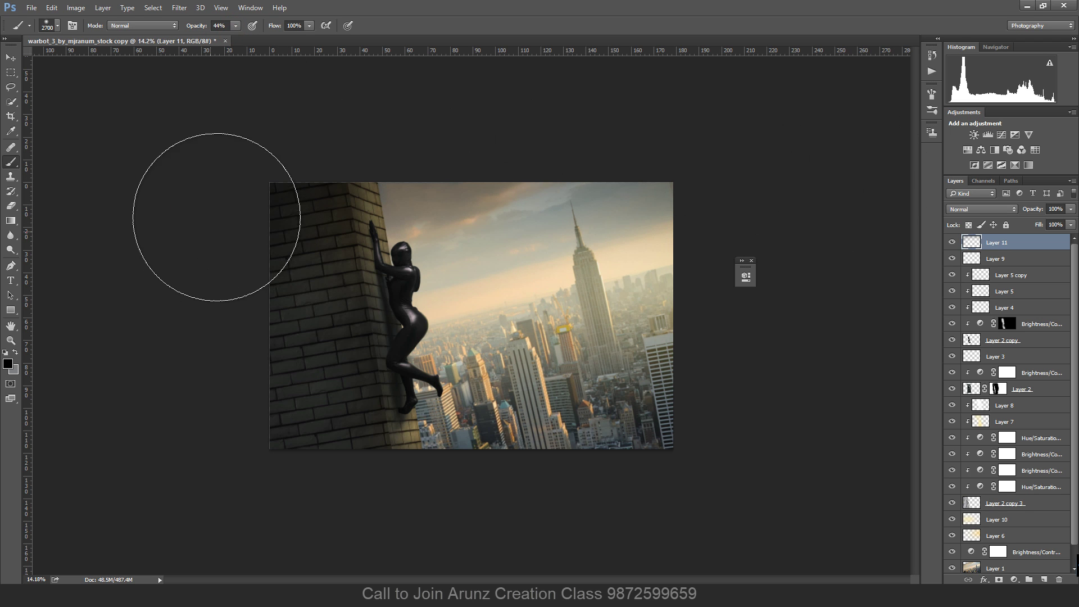
{"action": "mouse_move", "coordinate": [222, 212]}
{"action": "left_mouse_down"}
{"action": "mouse_move", "coordinate": [554, 133]}
{"action": "mouse_move", "coordinate": [780, 136]}
{"action": "left_mouse_up"}
Extend the black vignette on Layer 11 down the brick wall's outer side and along the image's lower edge.
{"action": "key", "text": "bracketright"}
{"action": "key", "text": "bracketright"}
{"action": "key", "text": "bracketright"}
{"action": "mouse_move", "coordinate": [236, 231]}
{"action": "left_mouse_down"}
{"action": "mouse_move", "coordinate": [255, 333]}
{"action": "mouse_move", "coordinate": [305, 445]}
{"action": "mouse_move", "coordinate": [373, 498]}
{"action": "mouse_move", "coordinate": [483, 540]}
{"action": "left_mouse_up"}
{"action": "key", "text": "bracketleft"}
{"action": "key", "text": "bracketleft"}
{"action": "mouse_move", "coordinate": [212, 485]}
{"action": "left_mouse_down"}
{"action": "mouse_move", "coordinate": [309, 492]}
{"action": "mouse_move", "coordinate": [723, 446]}
{"action": "mouse_move", "coordinate": [766, 393]}
{"action": "mouse_move", "coordinate": [672, 506]}
{"action": "left_mouse_up"}
Darken the lower outer part of the brick wall further on Layer 11 with a black brush enlarged to 3800 and beyond.
{"action": "key", "text": "bracketright"}
{"action": "key", "text": "bracketright"}
{"action": "key", "text": "bracketright"}
{"action": "key", "text": "bracketright"}
{"action": "key", "text": "bracketright"}
{"action": "key", "text": "bracketright"}
{"action": "key", "text": "bracketright"}
{"action": "left_click", "coordinate": [171, 470]}
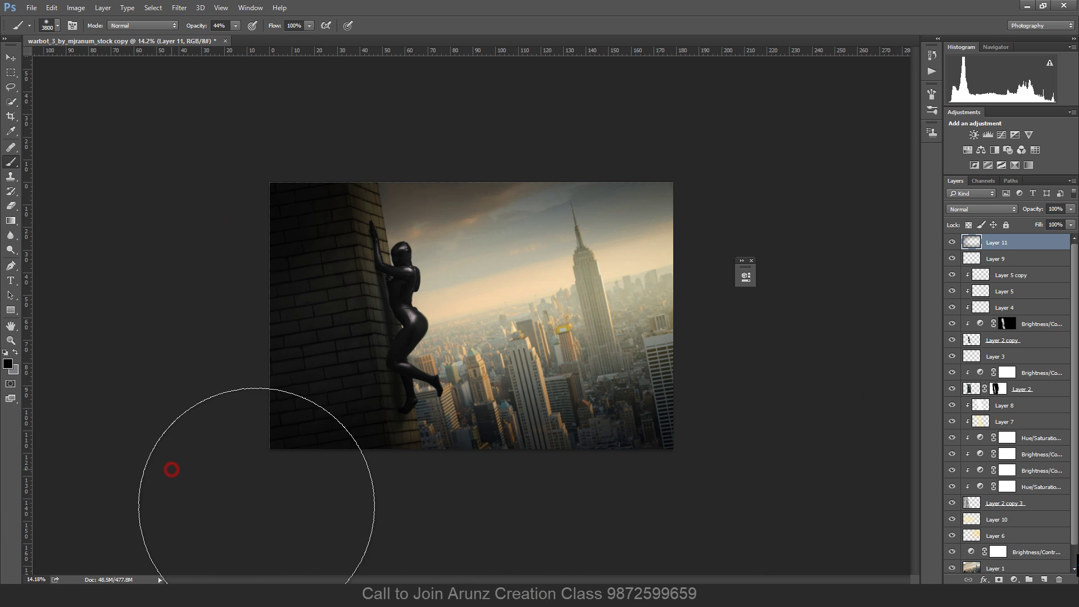
{"action": "key", "text": "bracketright"}
{"action": "key", "text": "bracketright"}
{"action": "left_click", "coordinate": [193, 332]}
{"action": "key", "text": "bracketright"}
{"action": "mouse_move", "coordinate": [241, 417]}
{"action": "left_mouse_down"}
{"action": "mouse_move", "coordinate": [330, 497]}
{"action": "mouse_move", "coordinate": [484, 536]}
{"action": "left_mouse_up"}
Darken the sky's upper right corner on Layer 11 with a black brush of about 4000.
{"action": "key", "text": "bracketleft"}
{"action": "key", "text": "bracketleft"}
{"action": "key", "text": "bracketleft"}
{"action": "key", "text": "bracketleft"}
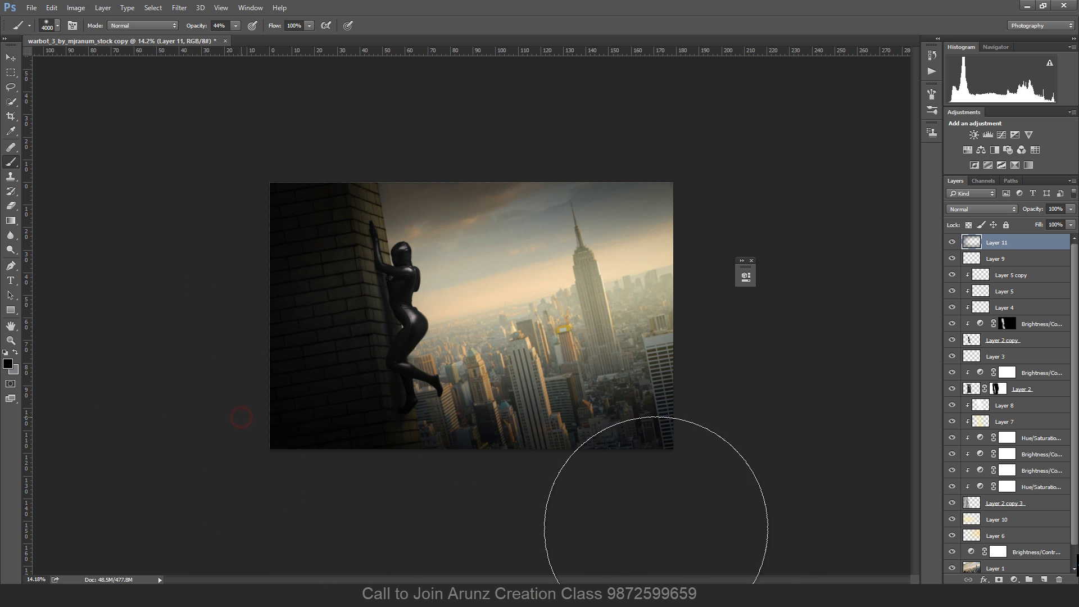
{"action": "key", "text": "bracketright"}
{"action": "mouse_move", "coordinate": [480, 94]}
{"action": "left_mouse_down"}
{"action": "mouse_move", "coordinate": [613, 103]}
{"action": "mouse_move", "coordinate": [763, 211]}
{"action": "left_mouse_up"}
Soften the vignette on Layer 11 over the figure's legs and adjacent wall with a large Eraser at 58% opacity.
{"action": "left_click", "coordinate": [14, 223]}
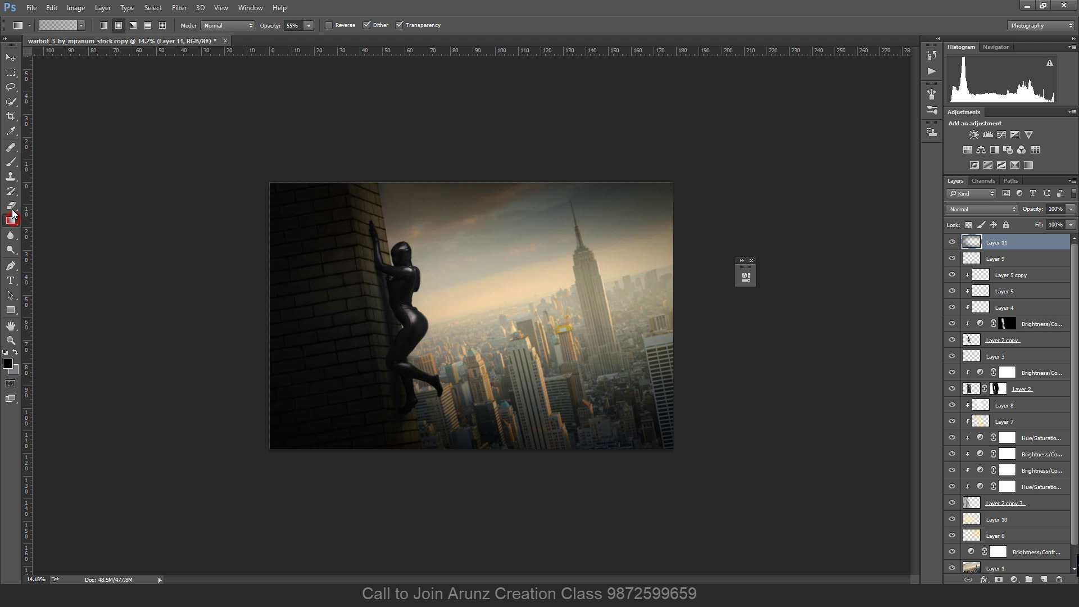
{"action": "left_click", "coordinate": [11, 207]}
{"action": "key", "text": "bracketright"}
{"action": "key", "text": "bracketright"}
{"action": "key", "text": "bracketright"}
{"action": "key", "text": "bracketright"}
{"action": "key", "text": "bracketright"}
{"action": "key", "text": "bracketright"}
{"action": "key", "text": "bracketright"}
{"action": "key", "text": "bracketright"}
{"action": "key", "text": "bracketright"}
{"action": "key", "text": "bracketright"}
{"action": "key", "text": "bracketright"}
{"action": "key", "text": "bracketright"}
{"action": "key", "text": "bracketright"}
{"action": "key", "text": "bracketright"}
{"action": "key", "text": "bracketright"}
{"action": "key", "text": "bracketright"}
{"action": "left_click", "coordinate": [387, 373]}
{"action": "mouse_move", "coordinate": [386, 373]}
{"action": "left_mouse_down"}
{"action": "mouse_move", "coordinate": [361, 373]}
{"action": "mouse_move", "coordinate": [446, 253]}
{"action": "mouse_move", "coordinate": [397, 337]}
{"action": "left_mouse_up"}
{"action": "key", "text": "bracketright"}
{"action": "key", "text": "bracketright"}
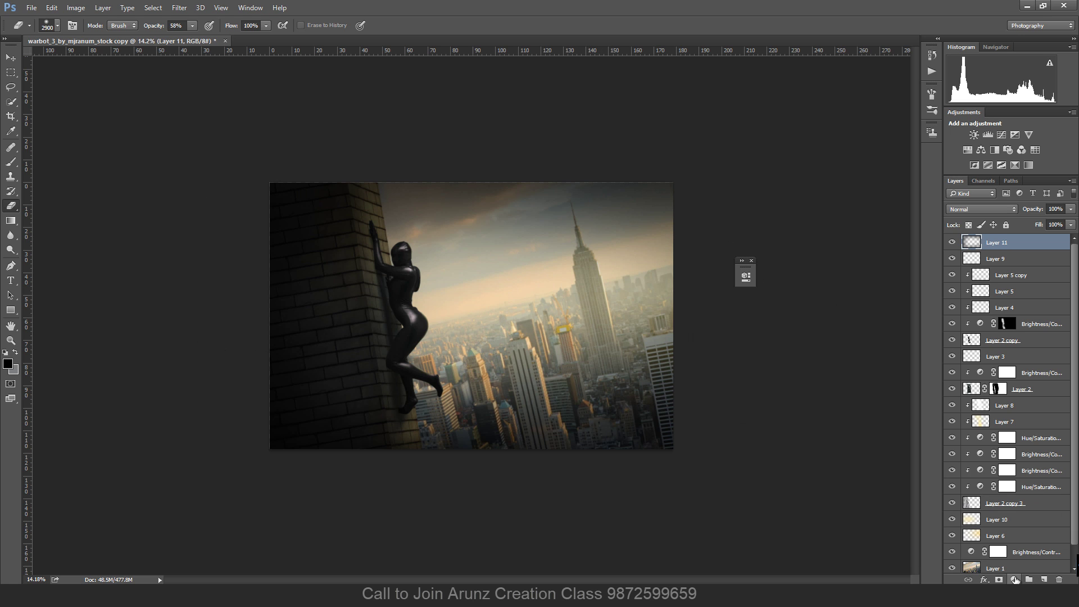
Brush black shading along the image's right edge beside the skyscraper on Layer 11, using size 3700 at 44% opacity.
{"action": "left_click", "coordinate": [11, 162]}
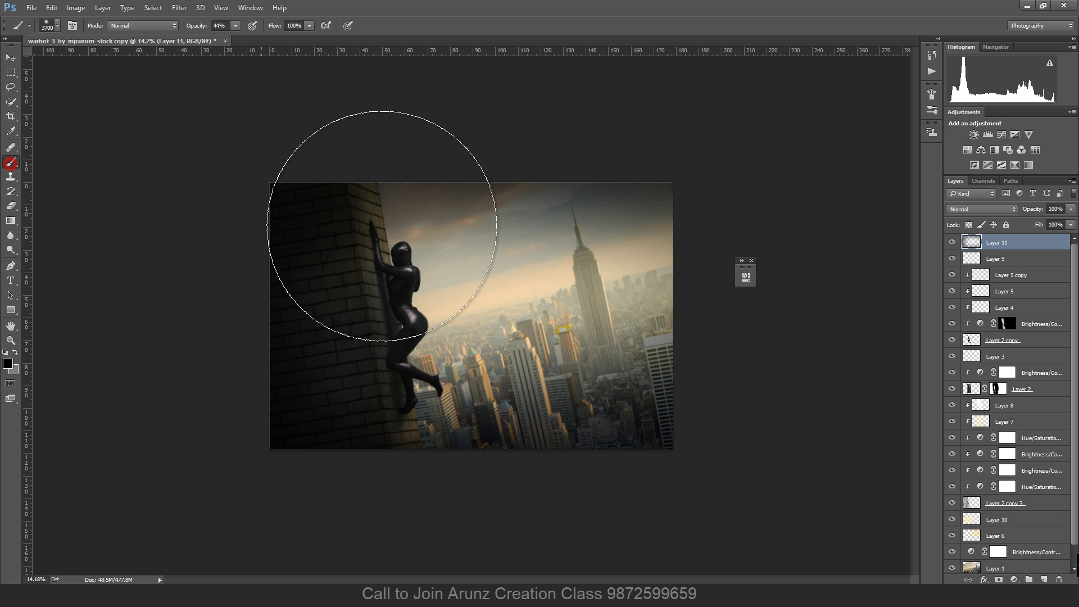
{"action": "left_click_drag", "start_coordinate": [710, 255], "coordinate": [711, 284]}
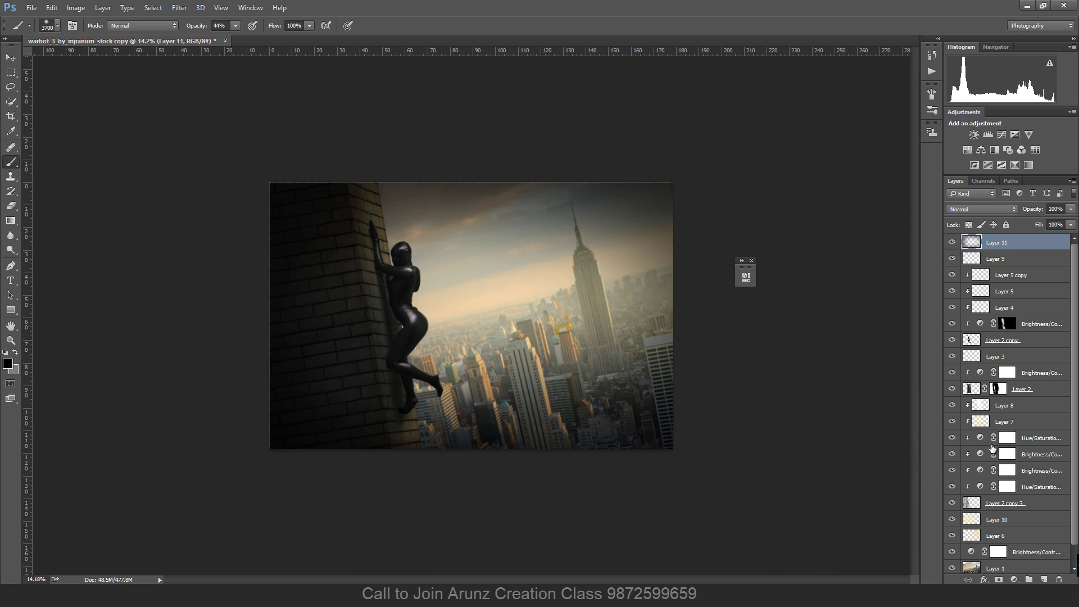
{"action": "left_click", "coordinate": [1013, 580]}
{"action": "left_click", "coordinate": [822, 398]}
Compare the image with the Layer 11 vignette hidden and shown.
{"action": "left_click", "coordinate": [954, 243]}
{"action": "left_click", "coordinate": [955, 242]}
{"action": "left_click", "coordinate": [954, 243]}
{"action": "left_click", "coordinate": [954, 242]}
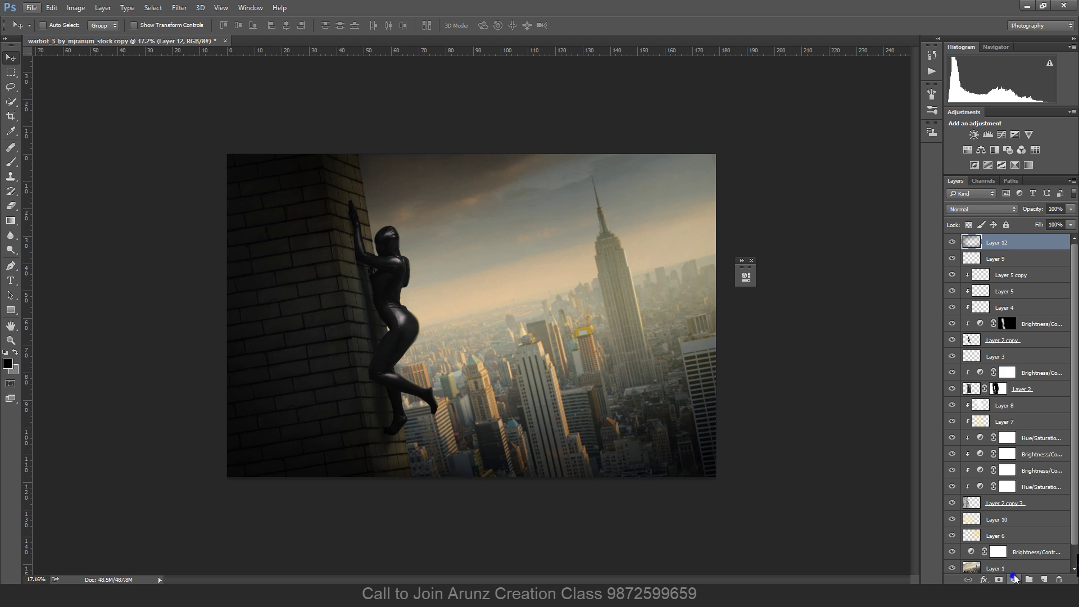
Add a Curves adjustment above the vignette layer, lifting the black point and shaping an S-curve with added shadow and highlight points.
{"action": "left_click", "coordinate": [1014, 579]}
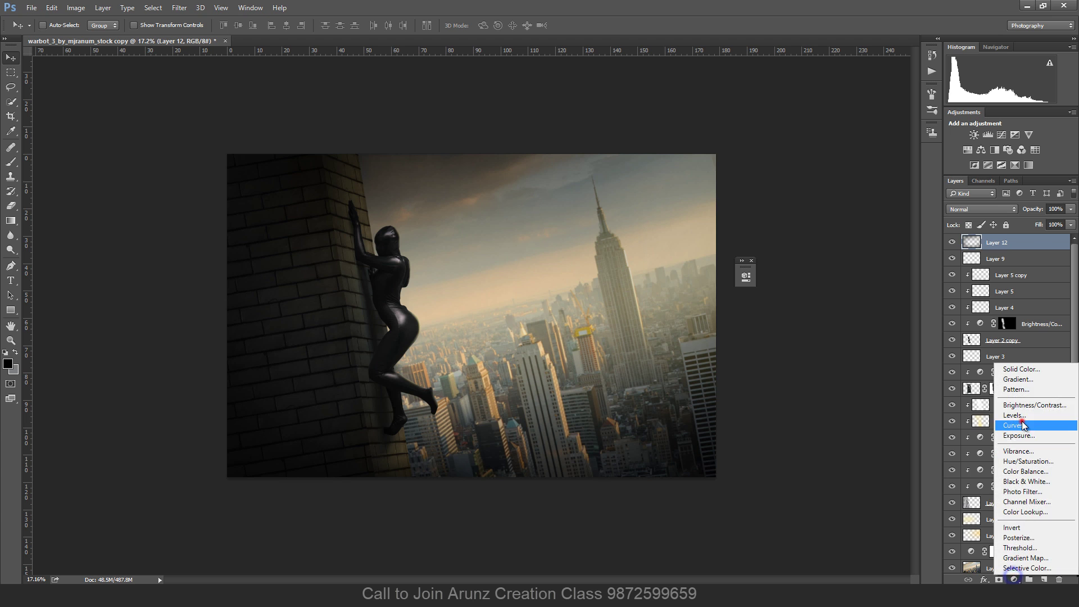
{"action": "left_click", "coordinate": [1023, 425]}
{"action": "left_click_drag", "start_coordinate": [641, 401], "coordinate": [639, 393]}
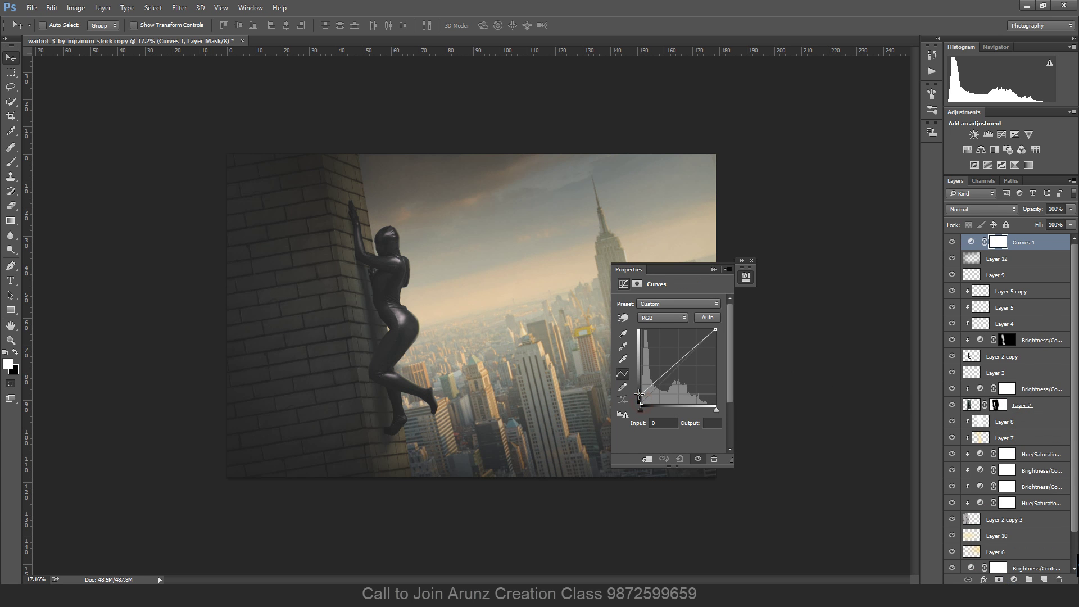
{"action": "left_click", "coordinate": [669, 373]}
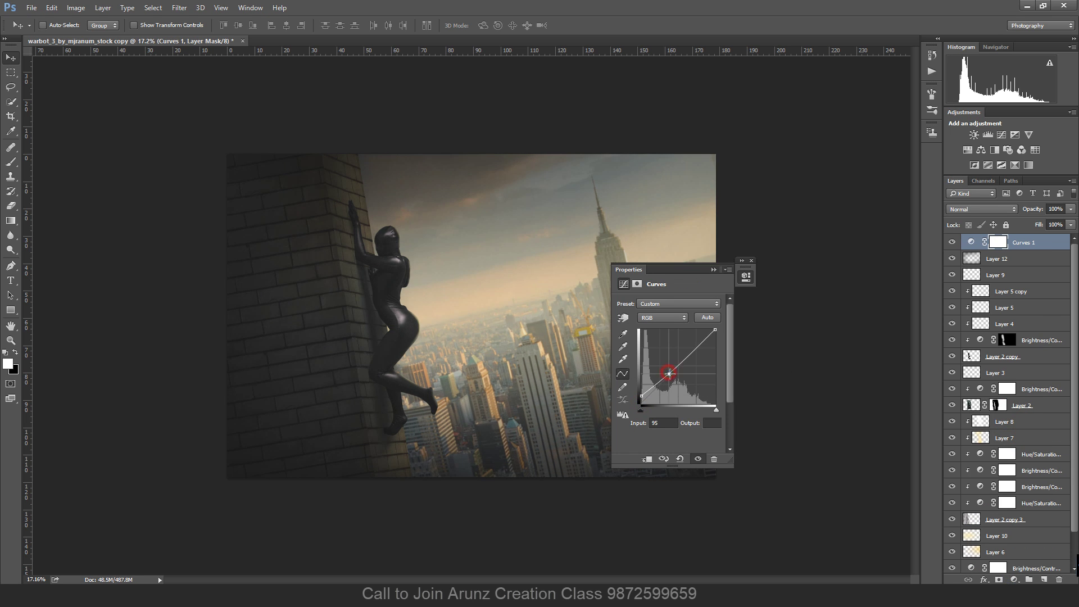
{"action": "left_click", "coordinate": [691, 352]}
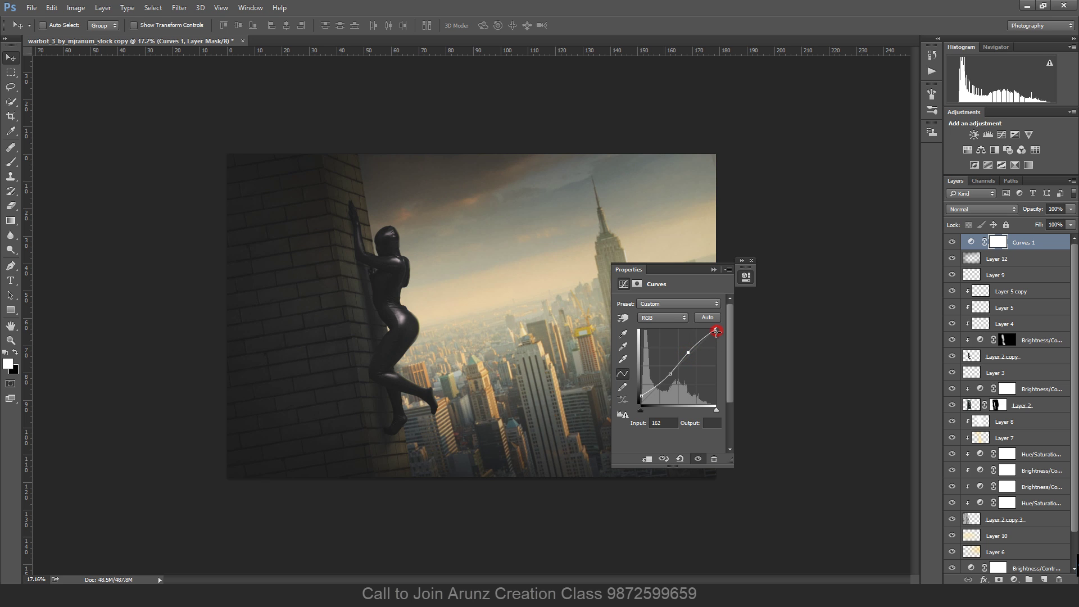
{"action": "left_click", "coordinate": [713, 270]}
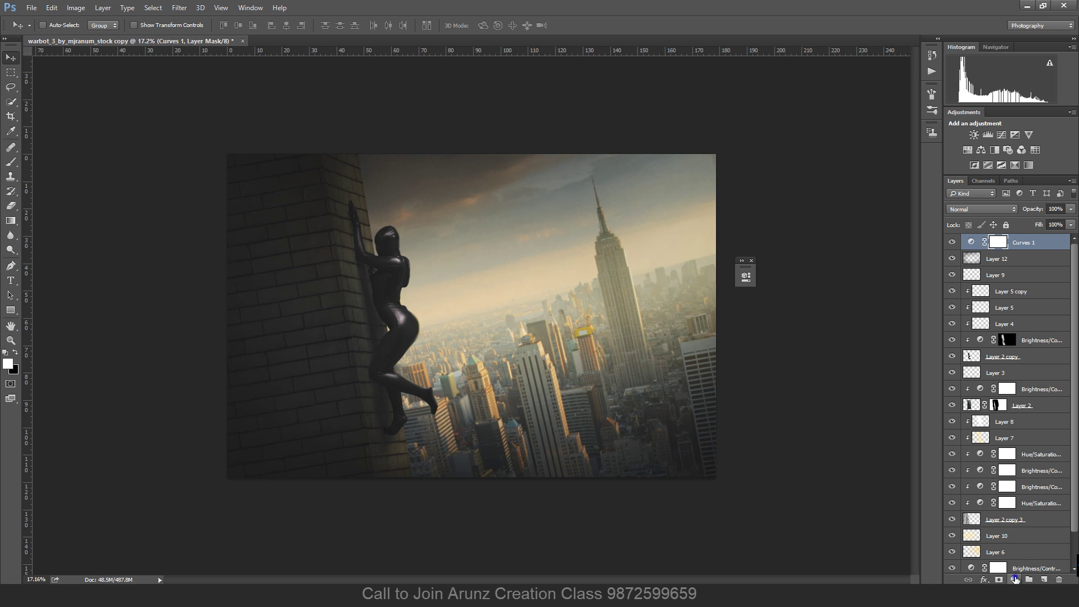
Add a second Curves adjustment on the Blue channel, slightly raising its black point and lowering its white point.
{"action": "left_click", "coordinate": [1014, 579]}
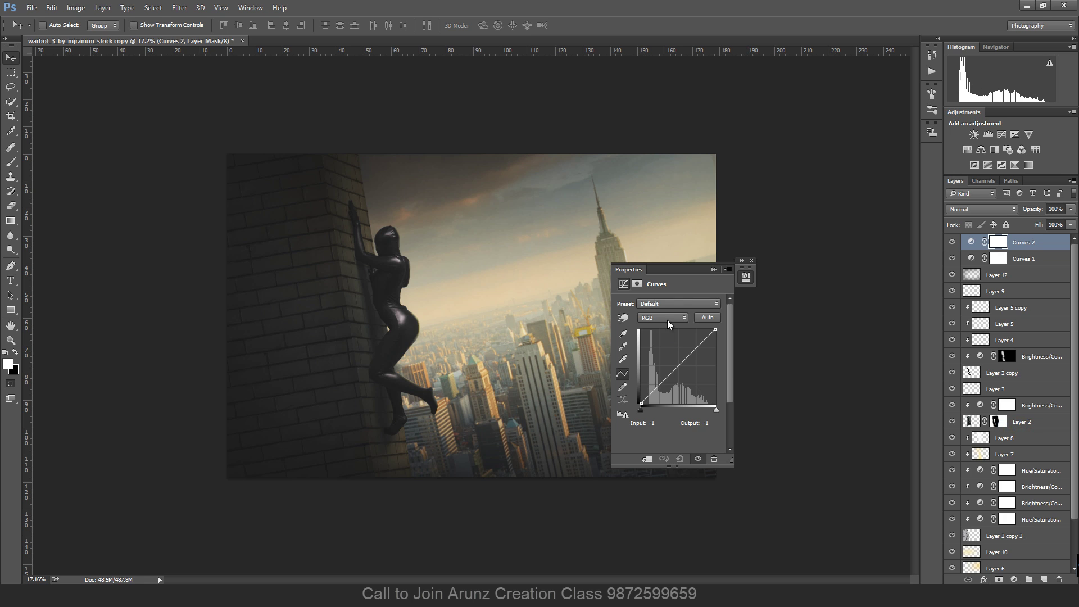
{"action": "left_click", "coordinate": [661, 348]}
{"action": "left_click", "coordinate": [640, 403]}
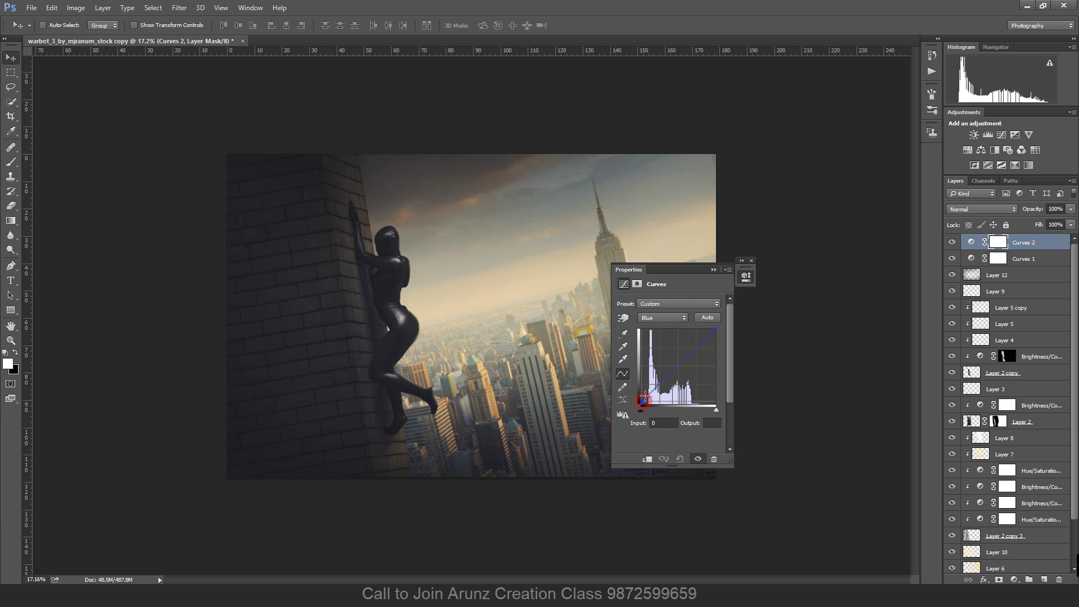
{"action": "left_click_drag", "start_coordinate": [717, 328], "coordinate": [717, 338]}
{"action": "left_click", "coordinate": [714, 269]}
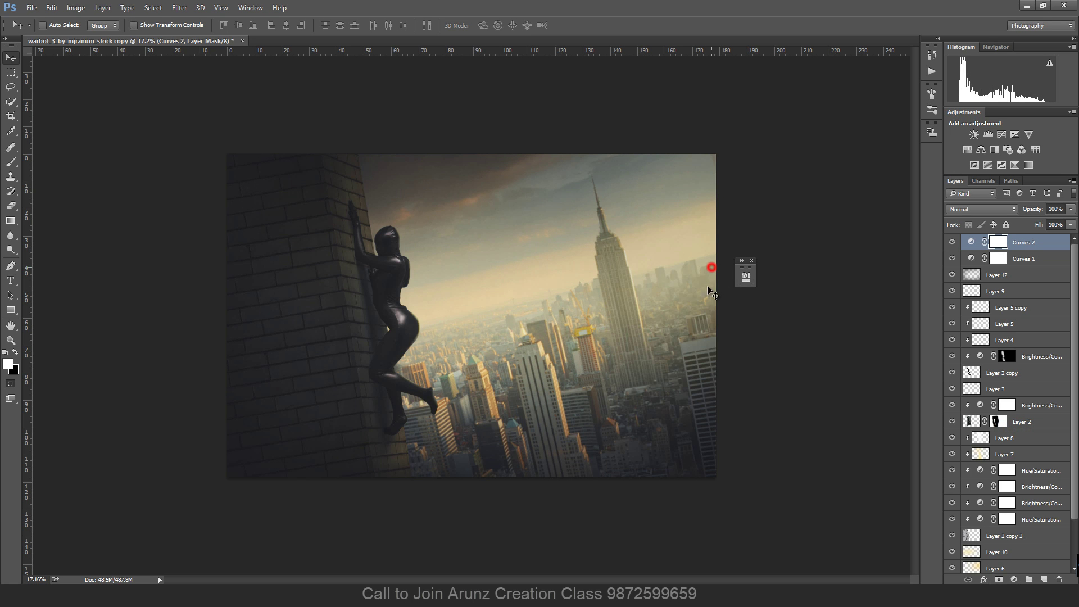
{"action": "scroll", "coordinate": [402, 333], "scroll_direction": "down", "scroll_amount": 1}
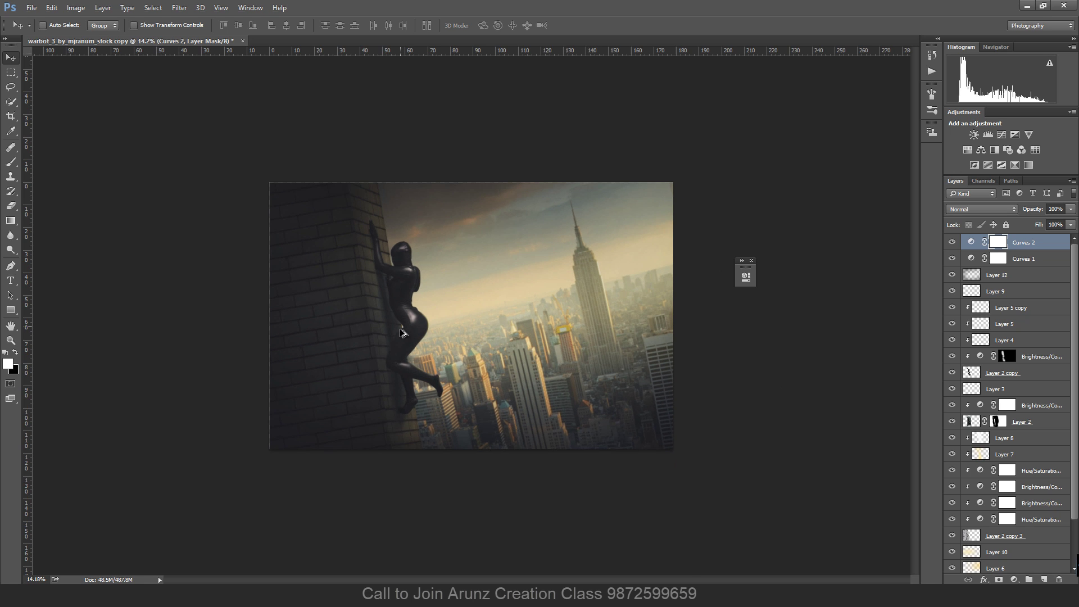
{"action": "scroll", "coordinate": [425, 361], "scroll_direction": "up", "scroll_amount": 1}
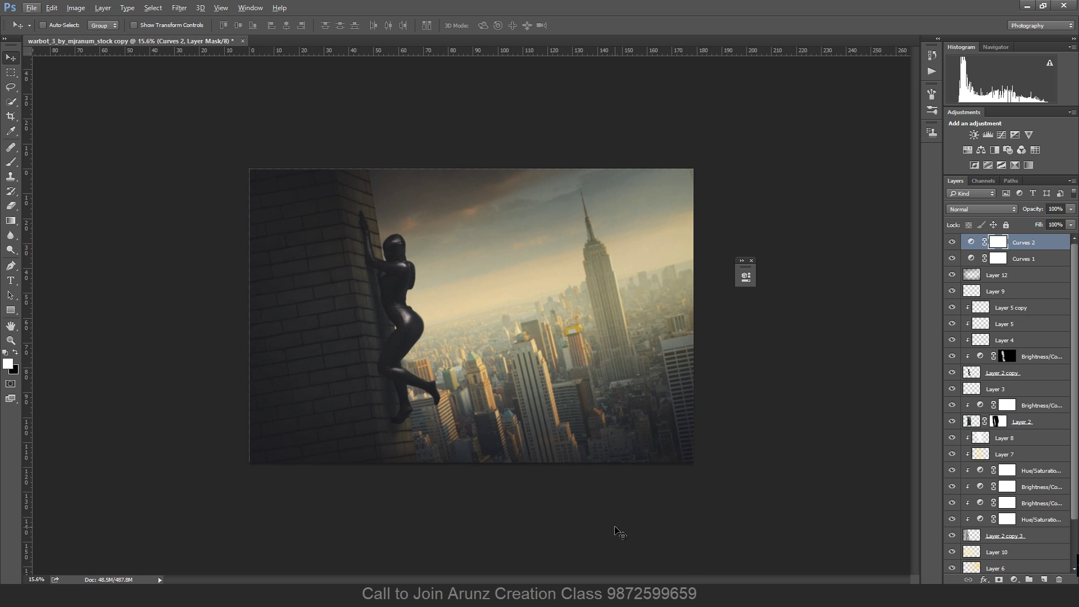
{"action": "scroll", "coordinate": [515, 548], "scroll_direction": "up", "scroll_amount": 2}
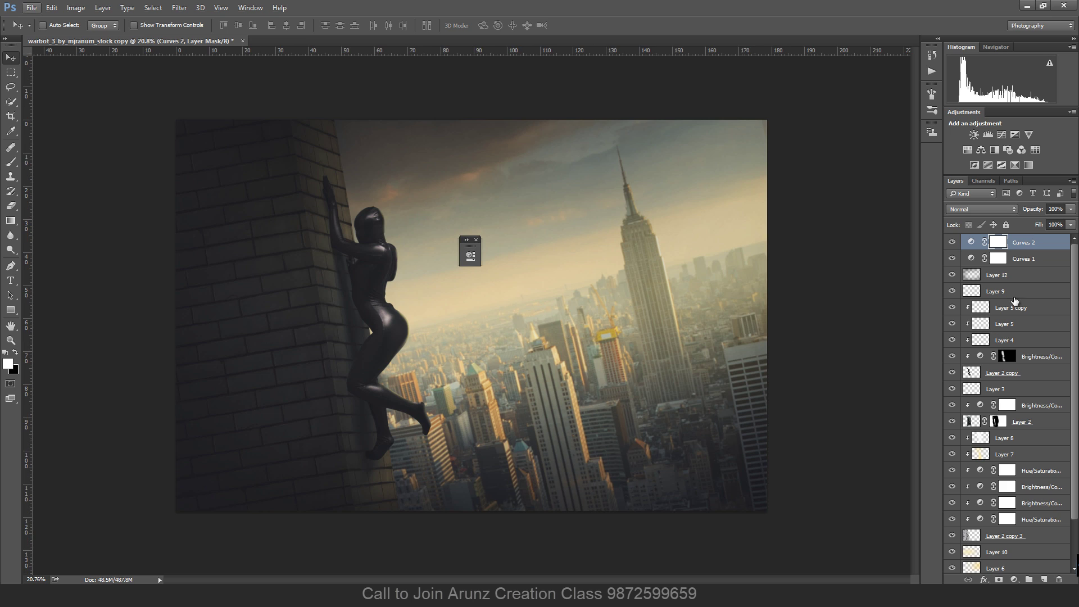
Try raising the Blue channel's black point further in the Curves 2 adjustment and undo the change.
{"action": "double_click", "coordinate": [972, 242]}
{"action": "left_click", "coordinate": [528, 297]}
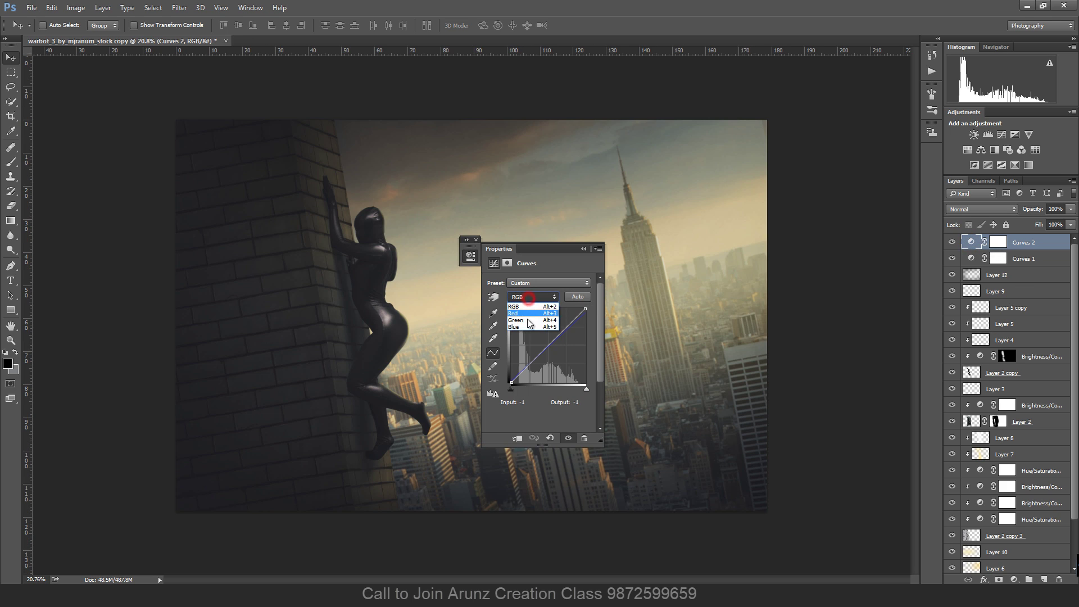
{"action": "left_click", "coordinate": [527, 327]}
{"action": "left_click_drag", "start_coordinate": [511, 382], "coordinate": [511, 380]}
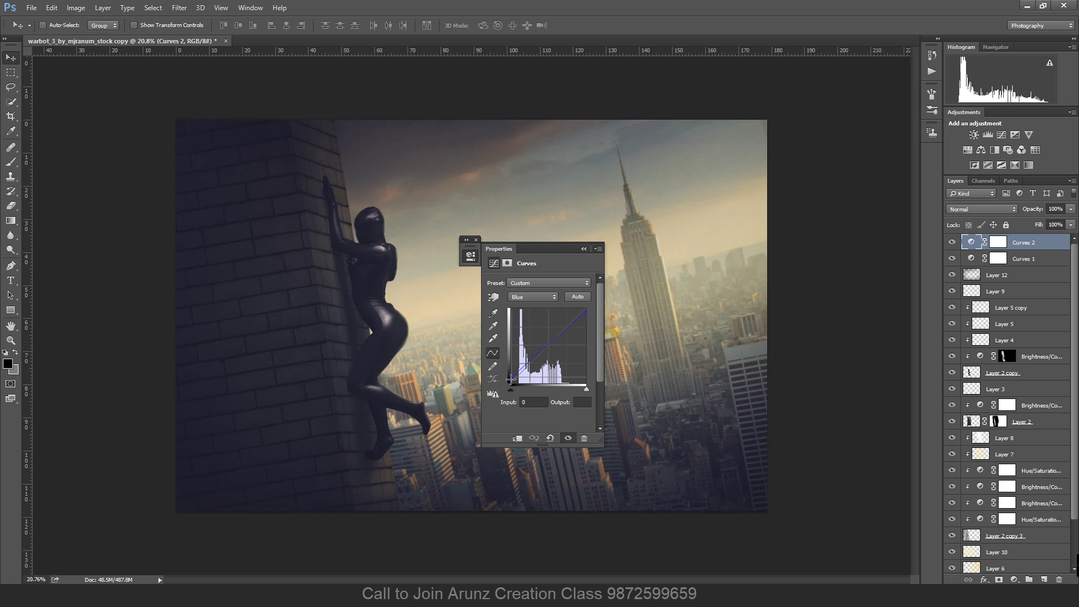
{"action": "left_click", "coordinate": [583, 249]}
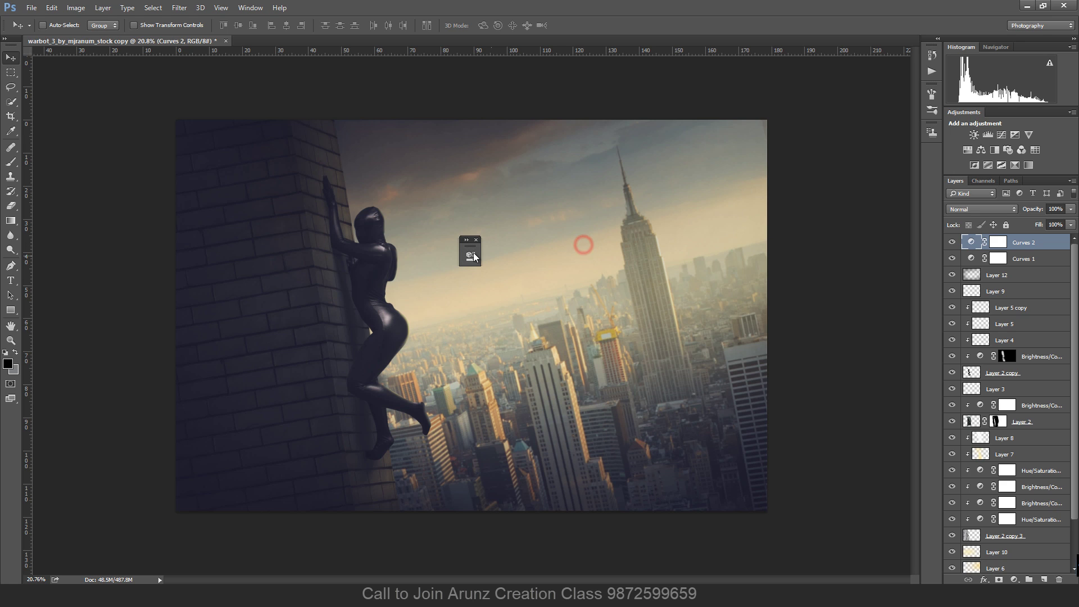
{"action": "key", "text": "ctrl+z"}
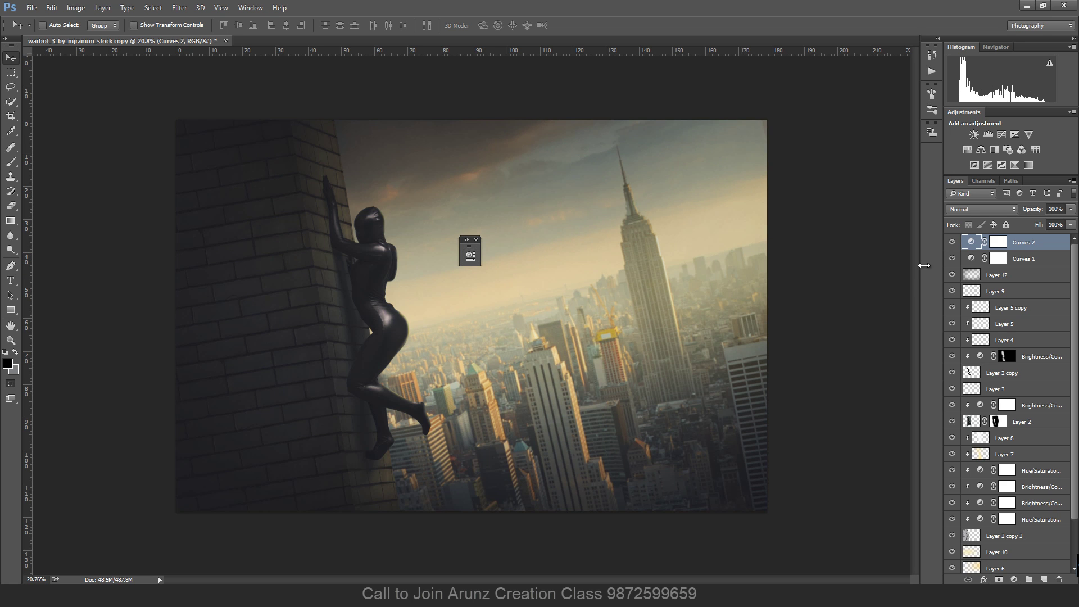
Add a Color Lookup adjustment on top using the Kodak 5218 Kodak 2383 (by Adobe).cube 3D LUT.
{"action": "left_click", "coordinate": [1015, 579]}
{"action": "left_click", "coordinate": [1004, 513]}
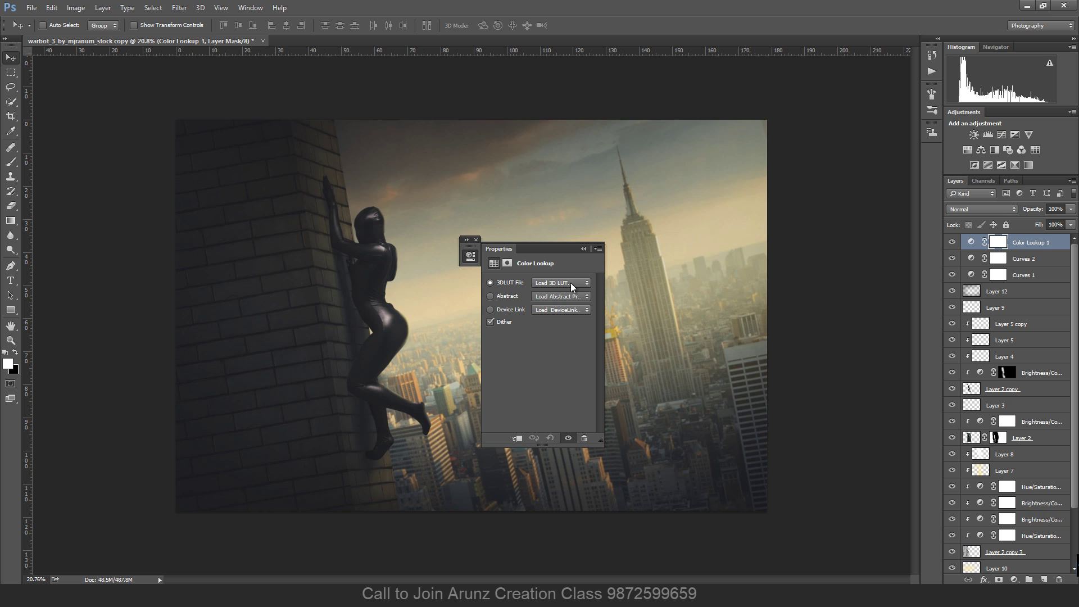
{"action": "left_click", "coordinate": [571, 284]}
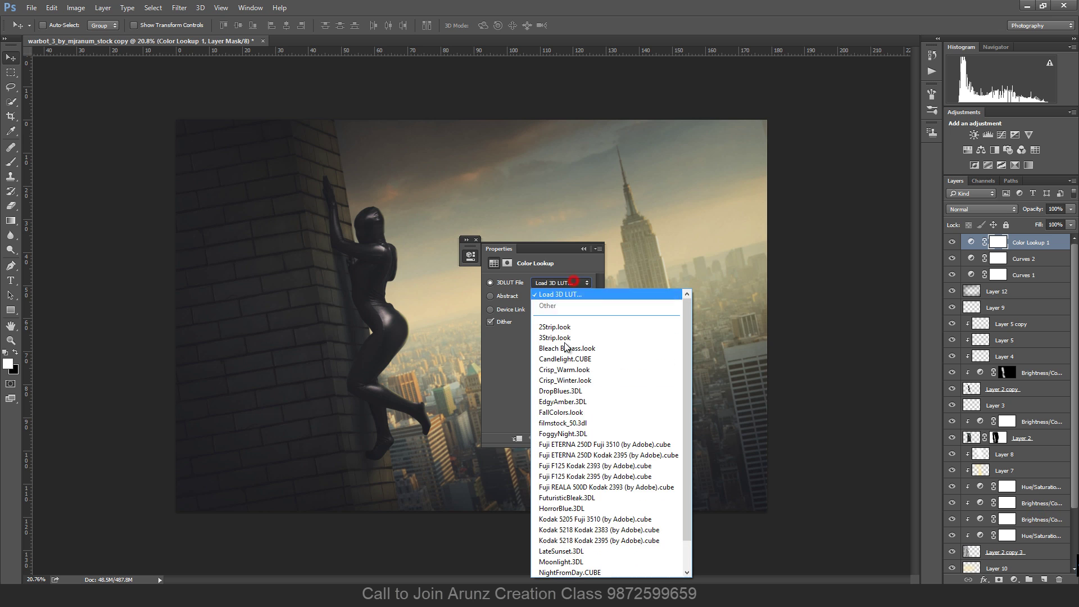
{"action": "left_click", "coordinate": [563, 529]}
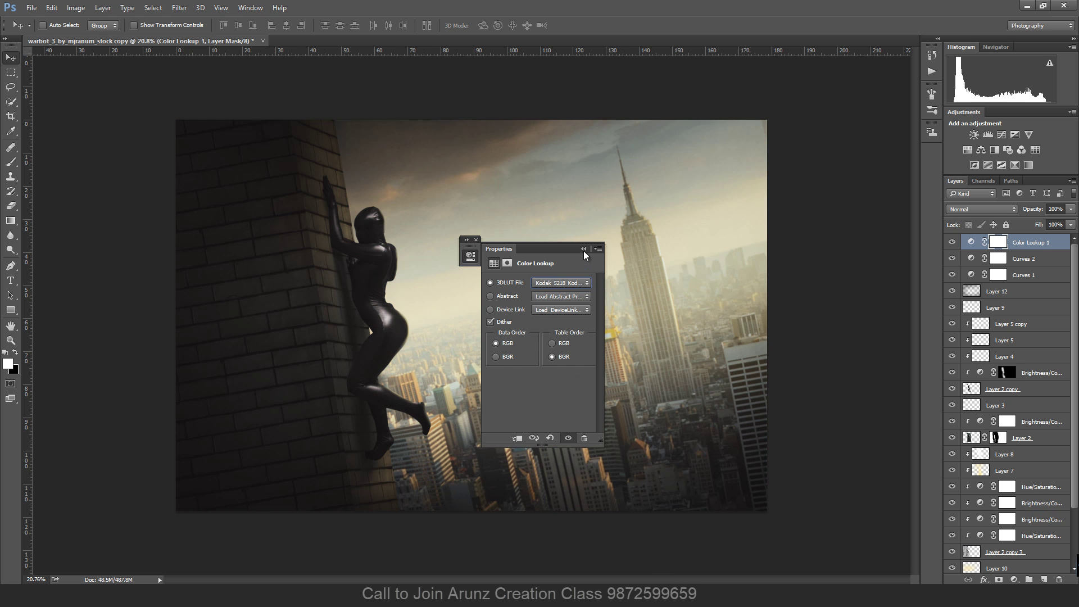
{"action": "left_click", "coordinate": [583, 249]}
{"action": "left_click", "coordinate": [476, 240]}
{"action": "scroll", "coordinate": [508, 261], "scroll_direction": "down", "scroll_amount": 3}
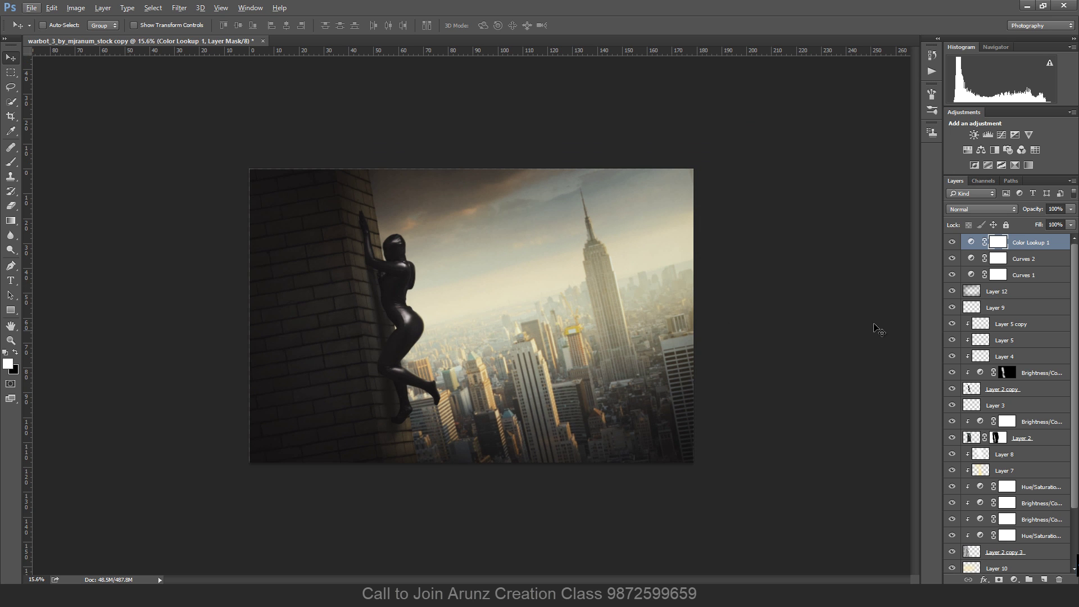
Compare the image with and without the Color Lookup 1 adjustment and set its opacity to 75%.
{"action": "left_click", "coordinate": [952, 242]}
{"action": "left_click", "coordinate": [952, 243]}
{"action": "left_click", "coordinate": [1070, 209]}
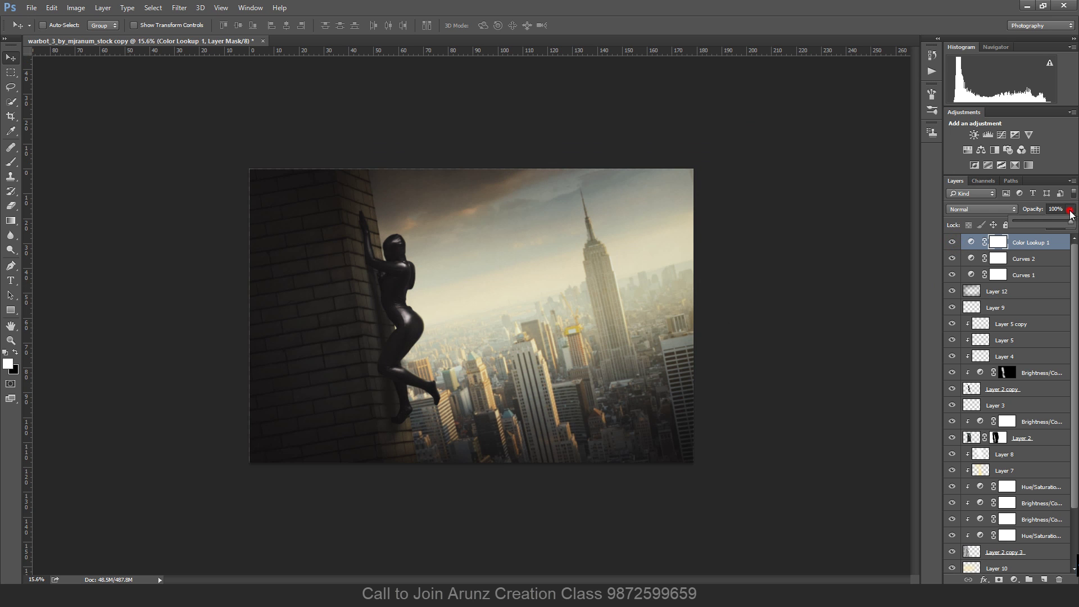
{"action": "left_click_drag", "start_coordinate": [1071, 221], "coordinate": [1051, 226]}
Add a second Color Lookup adjustment with the FoggyNight.3DL LUT and set its opacity to 49%.
{"action": "left_click", "coordinate": [1014, 579]}
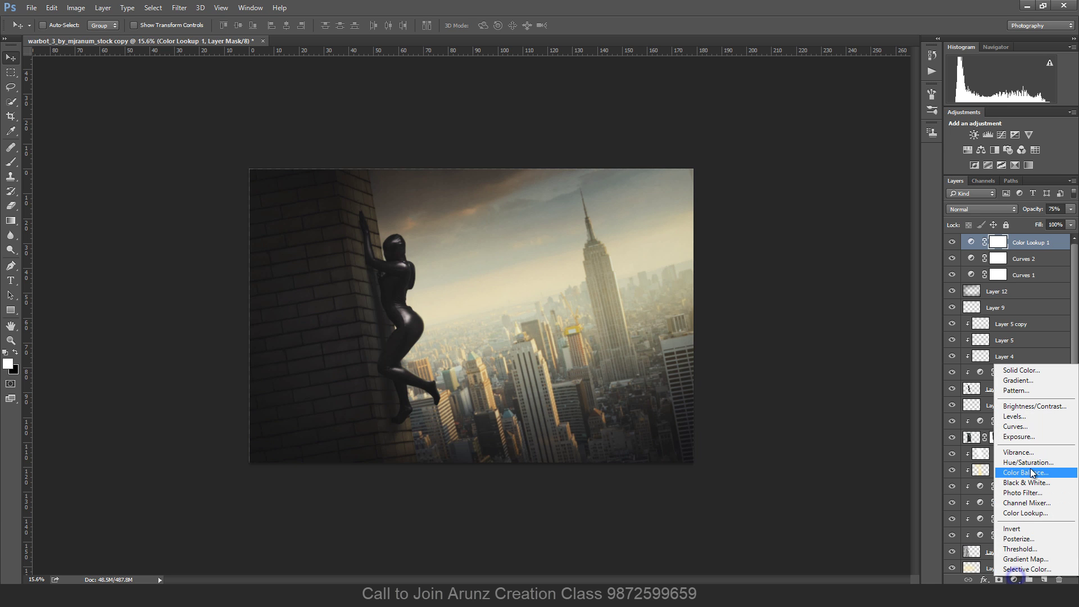
{"action": "left_click", "coordinate": [1025, 513]}
{"action": "left_click", "coordinate": [572, 284]}
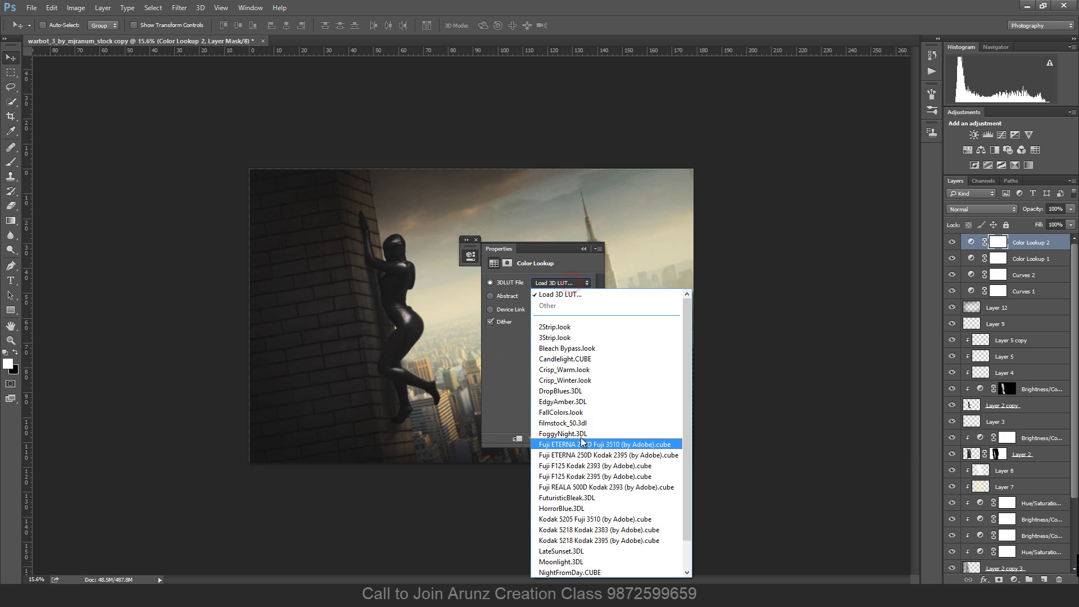
{"action": "left_click", "coordinate": [562, 443]}
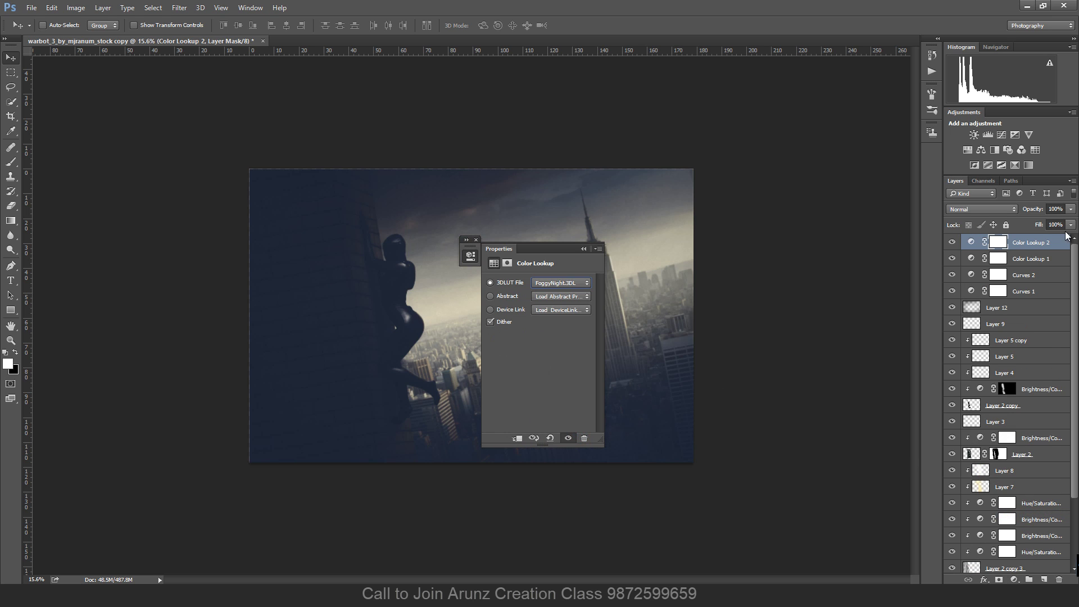
{"action": "left_click", "coordinate": [1070, 209]}
{"action": "left_click_drag", "start_coordinate": [1068, 221], "coordinate": [1030, 221]}
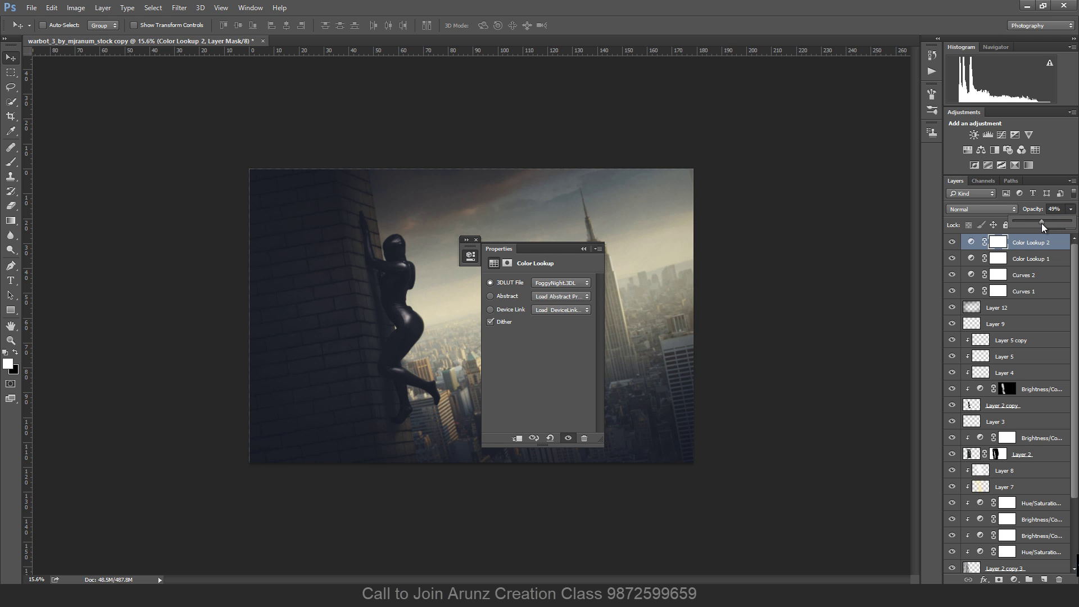
{"action": "left_click", "coordinate": [583, 249]}
{"action": "left_click", "coordinate": [476, 239]}
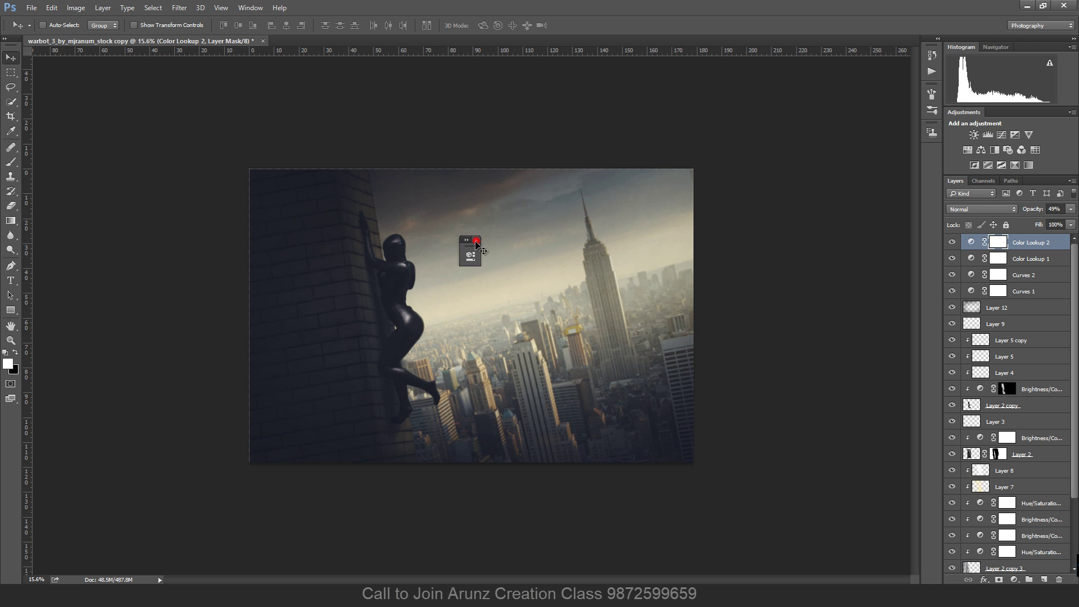
Fill the Color Lookup 2 mask with a reversed black-to-white radial gradient at 100% opacity, clearing the effect around the figure.
{"action": "left_click", "coordinate": [11, 221]}
{"action": "left_click_drag", "start_coordinate": [420, 312], "coordinate": [653, 499]}
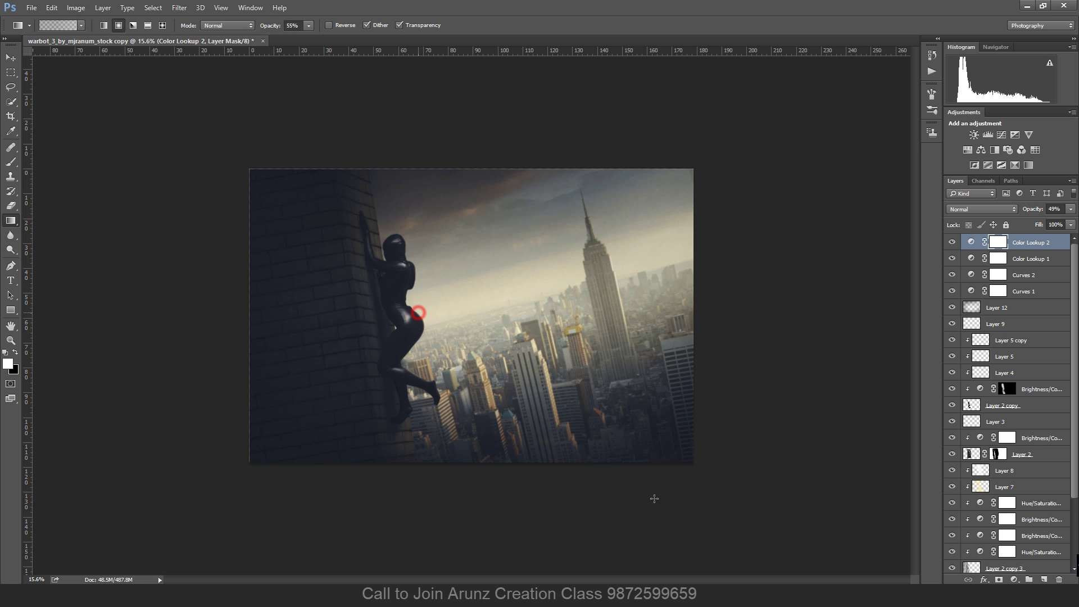
{"action": "key", "text": "ctrl+z"}
{"action": "left_click_drag", "start_coordinate": [318, 39], "coordinate": [341, 39]}
{"action": "mouse_move", "coordinate": [449, 319]}
{"action": "left_mouse_down"}
{"action": "mouse_move", "coordinate": [413, 304]}
{"action": "mouse_move", "coordinate": [454, 326]}
{"action": "left_mouse_up"}
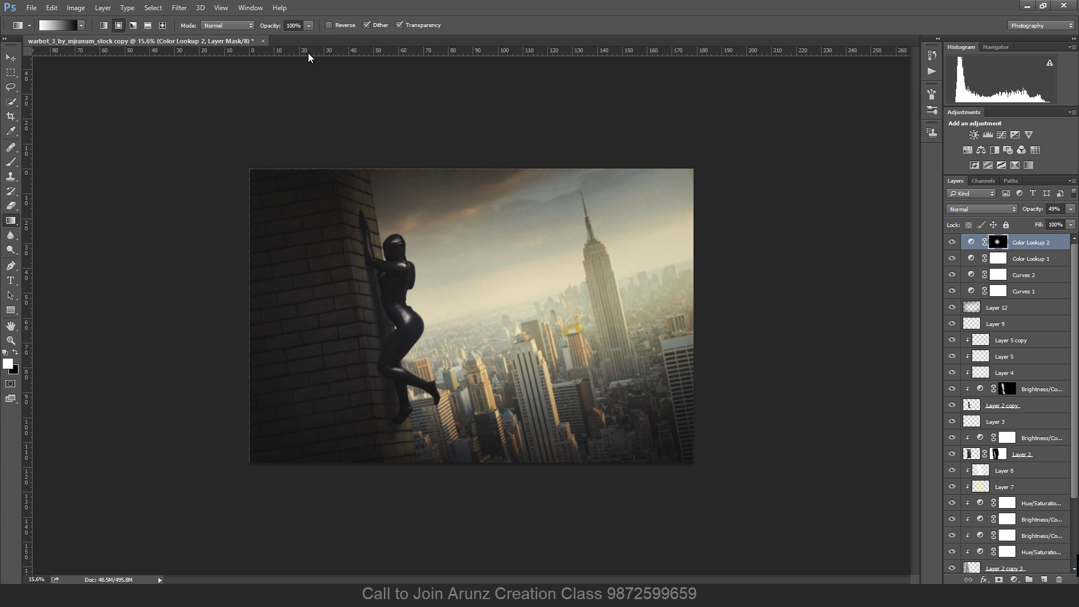
{"action": "left_click", "coordinate": [331, 27]}
{"action": "left_click_drag", "start_coordinate": [417, 276], "coordinate": [630, 410]}
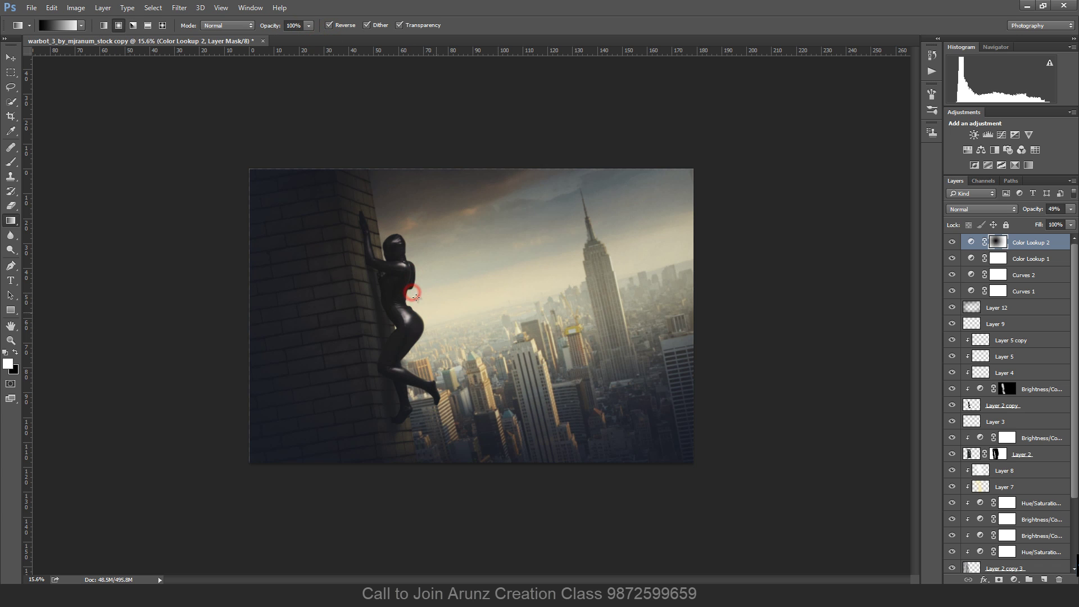
{"action": "mouse_move", "coordinate": [404, 295]}
{"action": "left_mouse_down"}
{"action": "mouse_move", "coordinate": [702, 479]}
{"action": "mouse_move", "coordinate": [669, 444]}
{"action": "left_mouse_up"}
{"action": "scroll", "coordinate": [527, 406], "scroll_direction": "up", "scroll_amount": 1}
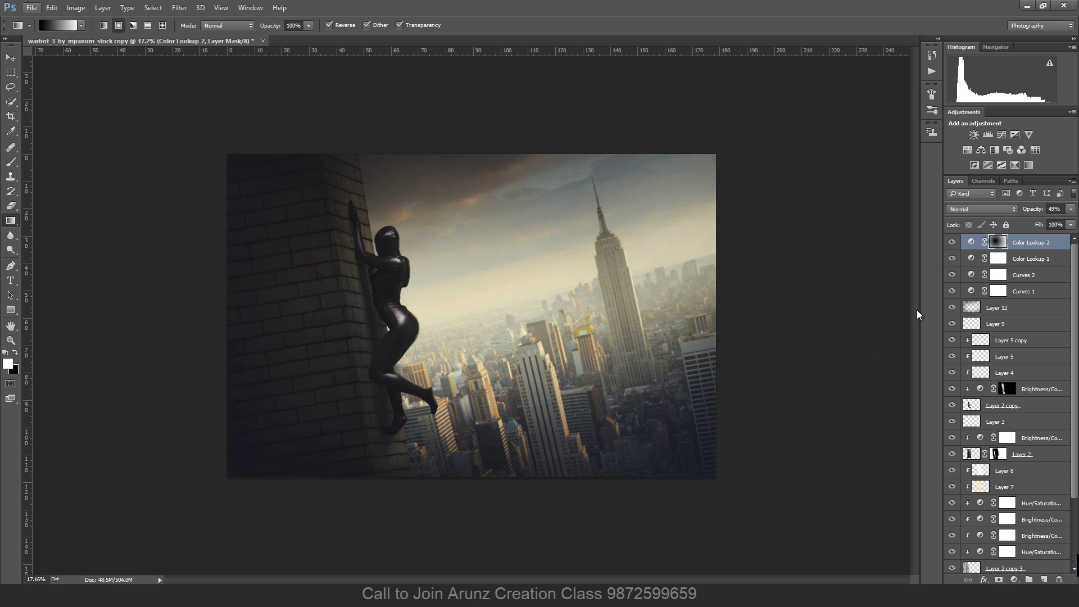
{"action": "left_click", "coordinate": [11, 57]}
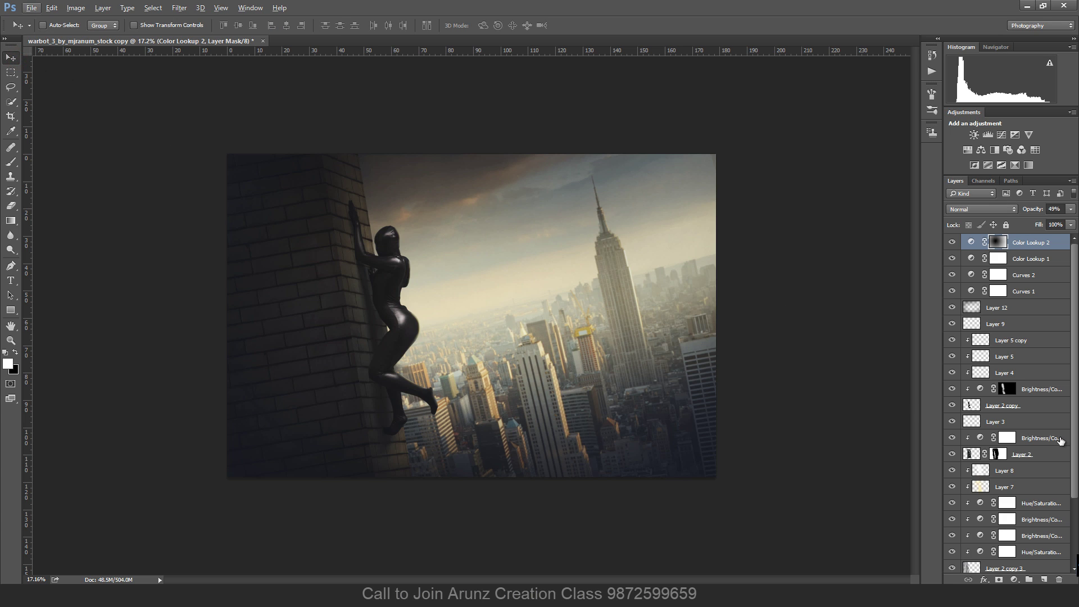
Compare the image with Layer 10 hidden and shown, and add a new layer directly above it.
{"action": "scroll", "coordinate": [1007, 439], "scroll_direction": "down", "scroll_amount": 3}
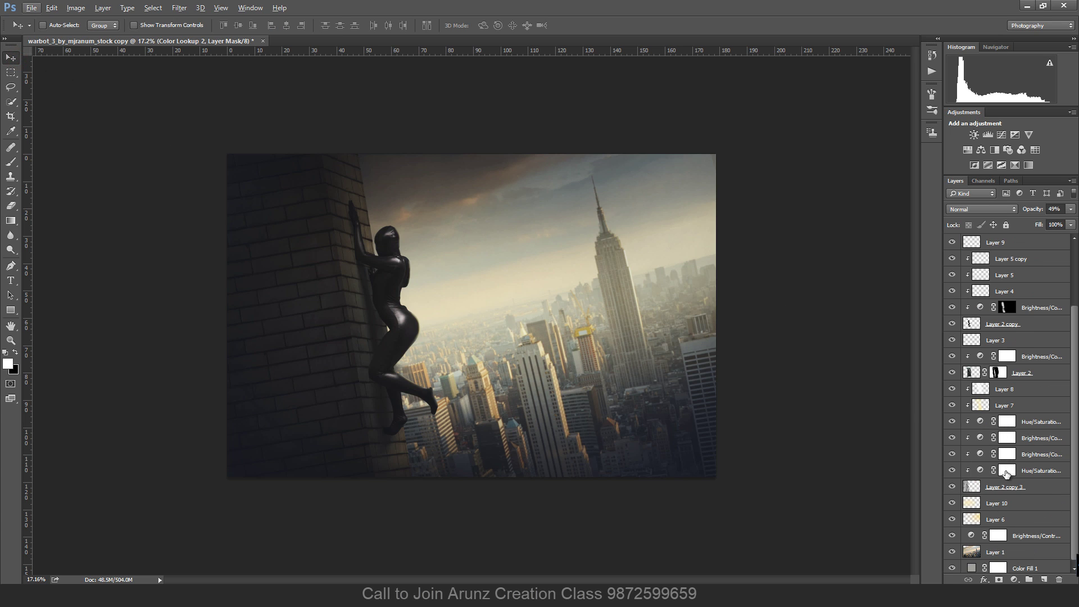
{"action": "left_click", "coordinate": [952, 503]}
{"action": "left_click", "coordinate": [951, 503]}
{"action": "left_click", "coordinate": [1023, 503]}
{"action": "left_click", "coordinate": [1044, 579]}
Brush a golden-yellow glow over the sky on Layer 13 with a size 3700 brush at 44% opacity.
{"action": "left_click", "coordinate": [10, 162]}
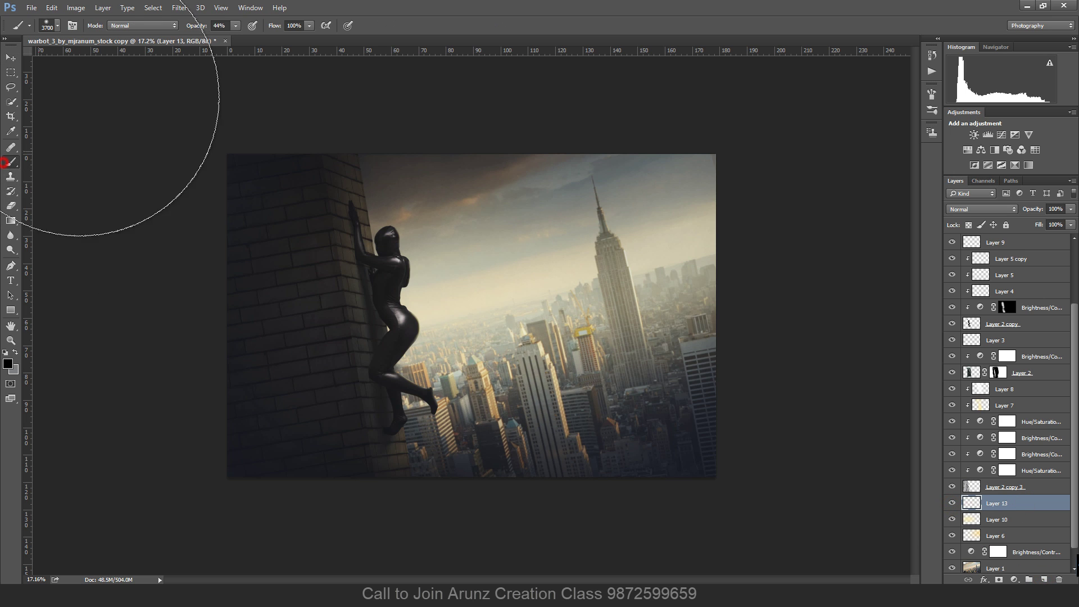
{"action": "left_click", "coordinate": [8, 364]}
{"action": "left_click_drag", "start_coordinate": [503, 206], "coordinate": [489, 213]}
{"action": "left_click", "coordinate": [645, 149]}
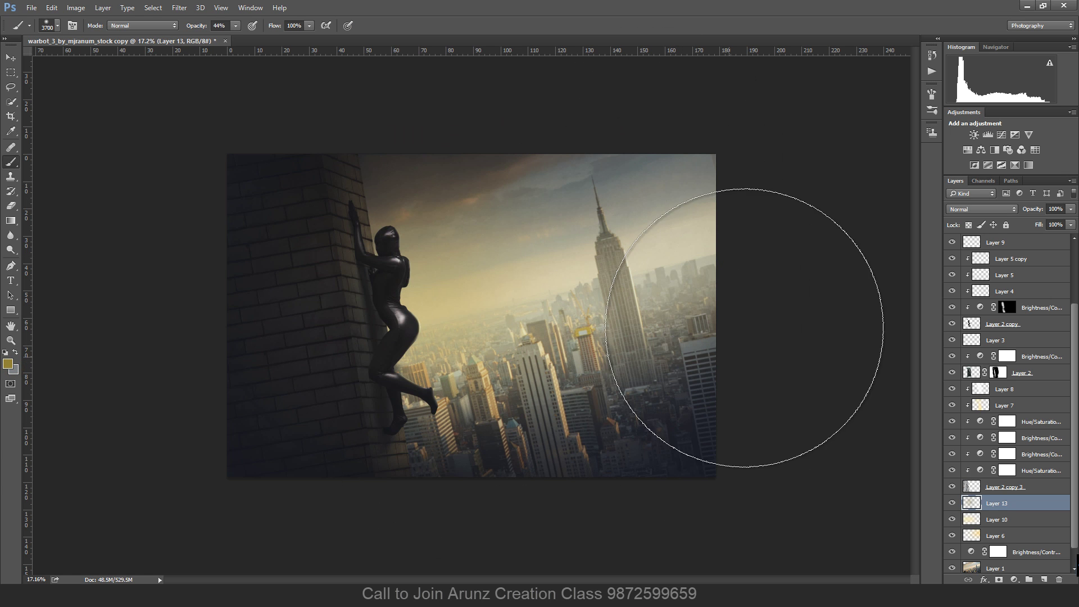
Enlarge the Layer 13 glow past the canvas edges on all sides and set its fill to 63%.
{"action": "key", "text": "ctrl+t"}
{"action": "left_click_drag", "start_coordinate": [694, 477], "coordinate": [912, 582]}
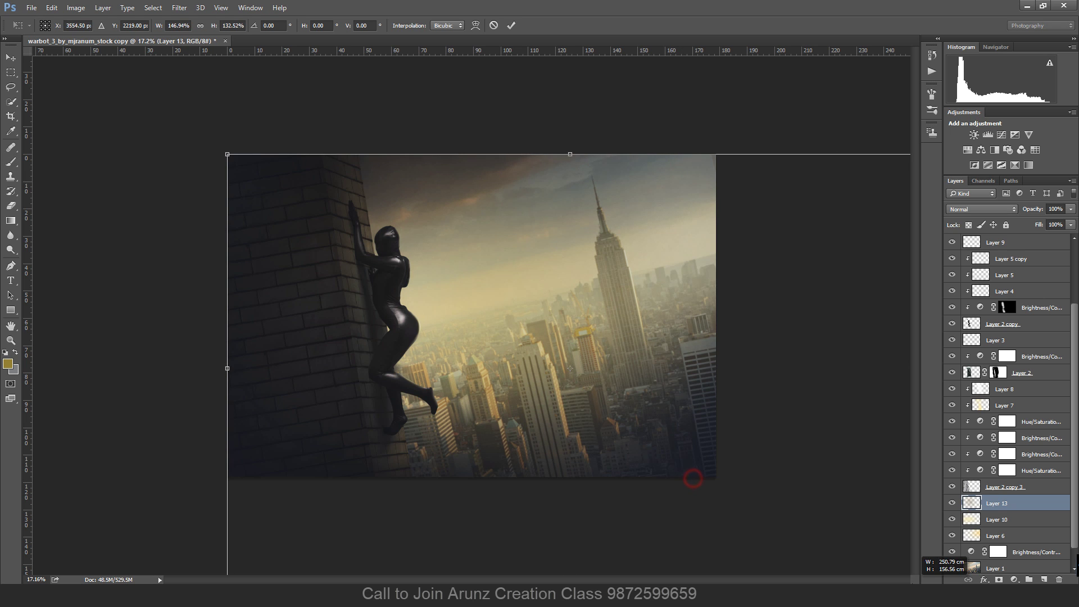
{"action": "left_click_drag", "start_coordinate": [784, 436], "coordinate": [688, 398]}
{"action": "left_click_drag", "start_coordinate": [820, 331], "coordinate": [864, 332]}
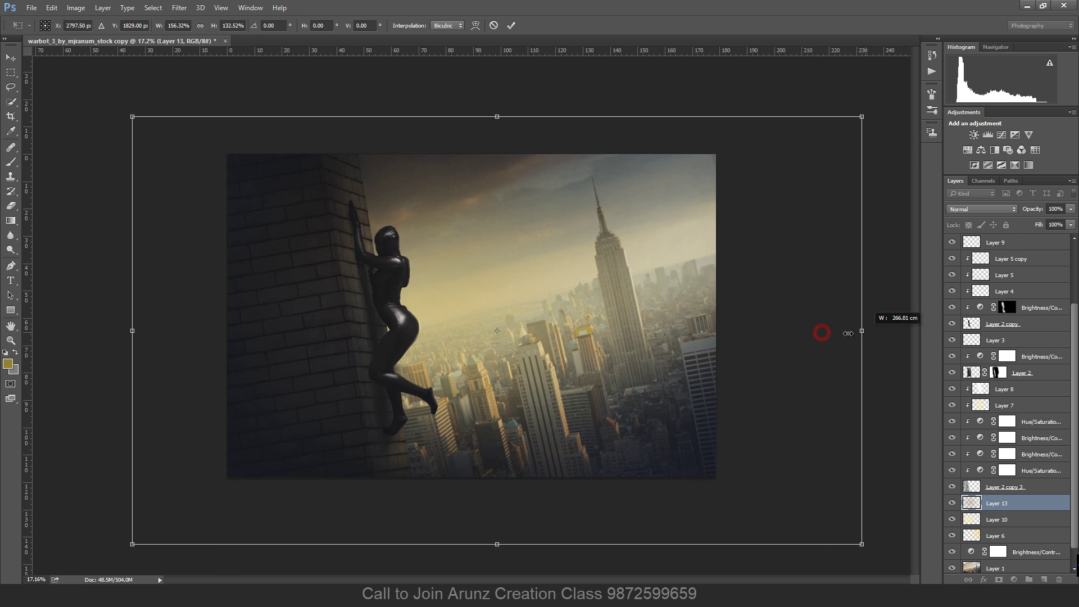
{"action": "key", "text": "Return"}
{"action": "key", "text": "b"}
{"action": "left_click", "coordinate": [1070, 224]}
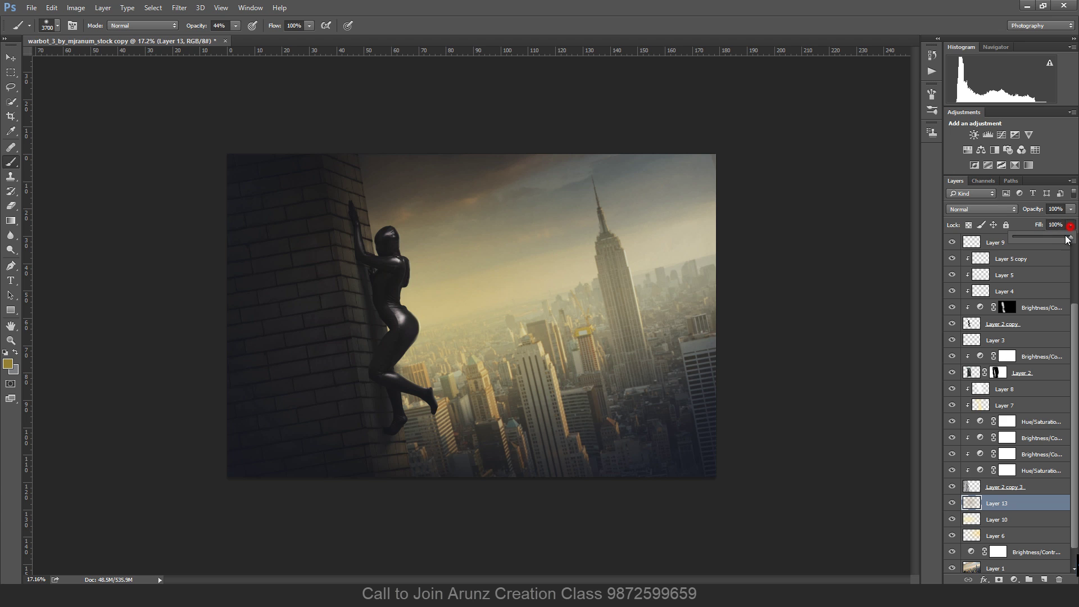
{"action": "left_click_drag", "start_coordinate": [1069, 236], "coordinate": [1045, 237]}
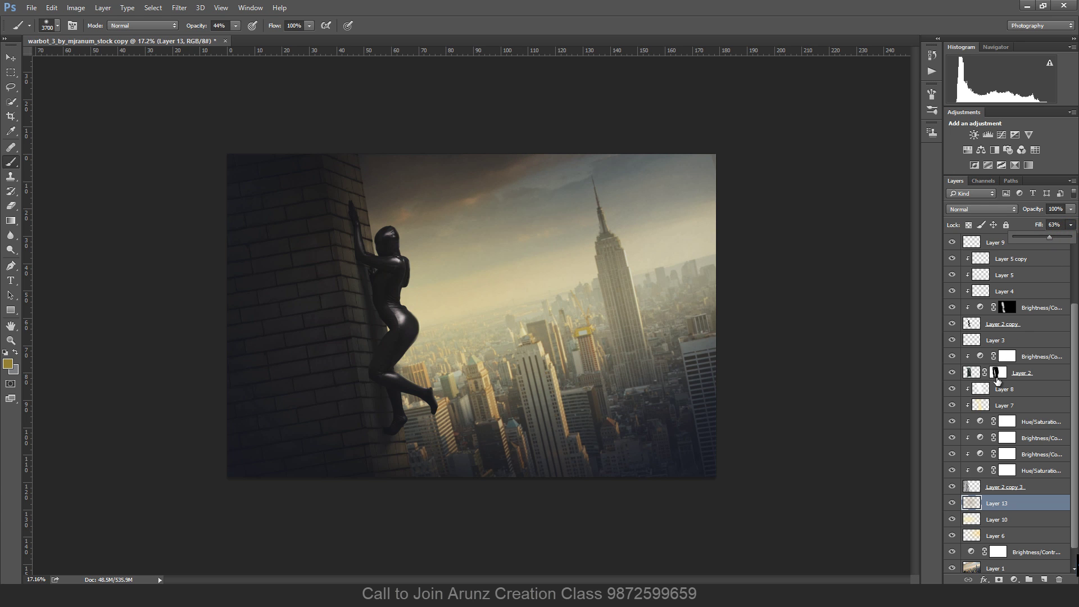
Add a layer above Color Lookup 2, dab a golden glow beside the figure, and set the layer to Overlay blending.
{"action": "scroll", "coordinate": [1015, 293], "scroll_direction": "up", "scroll_amount": 3}
{"action": "left_click", "coordinate": [1058, 252]}
{"action": "left_click", "coordinate": [1058, 244]}
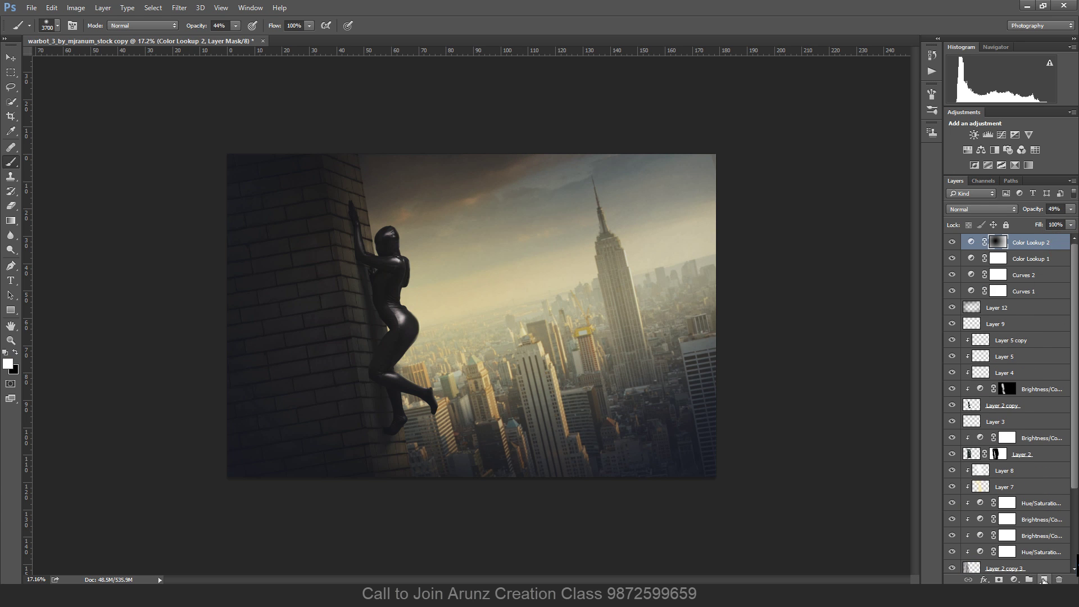
{"action": "left_click", "coordinate": [1044, 579]}
{"action": "left_click", "coordinate": [444, 312]}
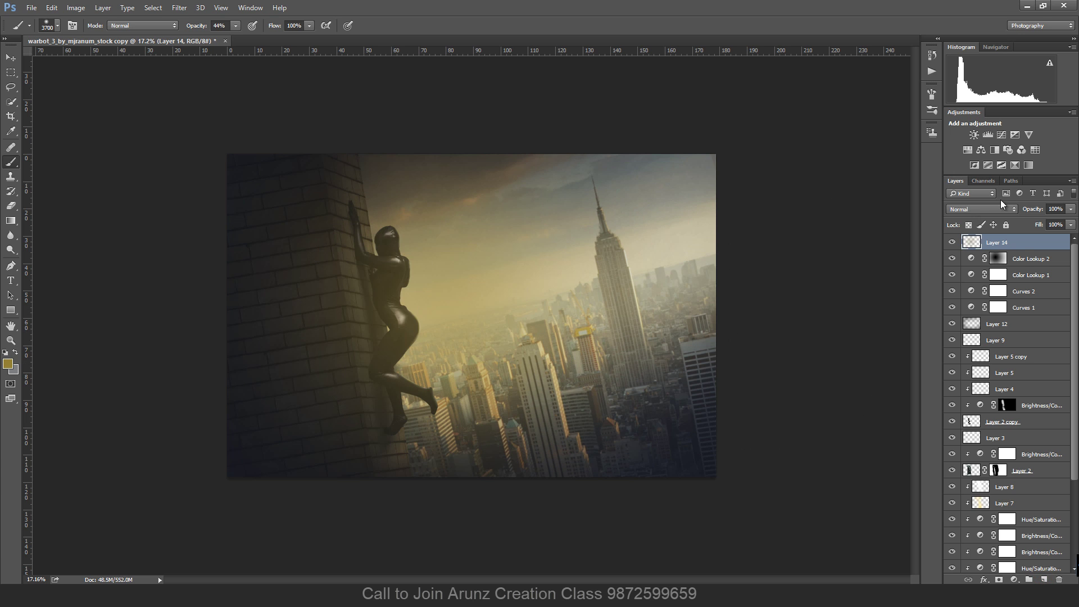
{"action": "left_click", "coordinate": [982, 209]}
{"action": "left_click", "coordinate": [967, 321]}
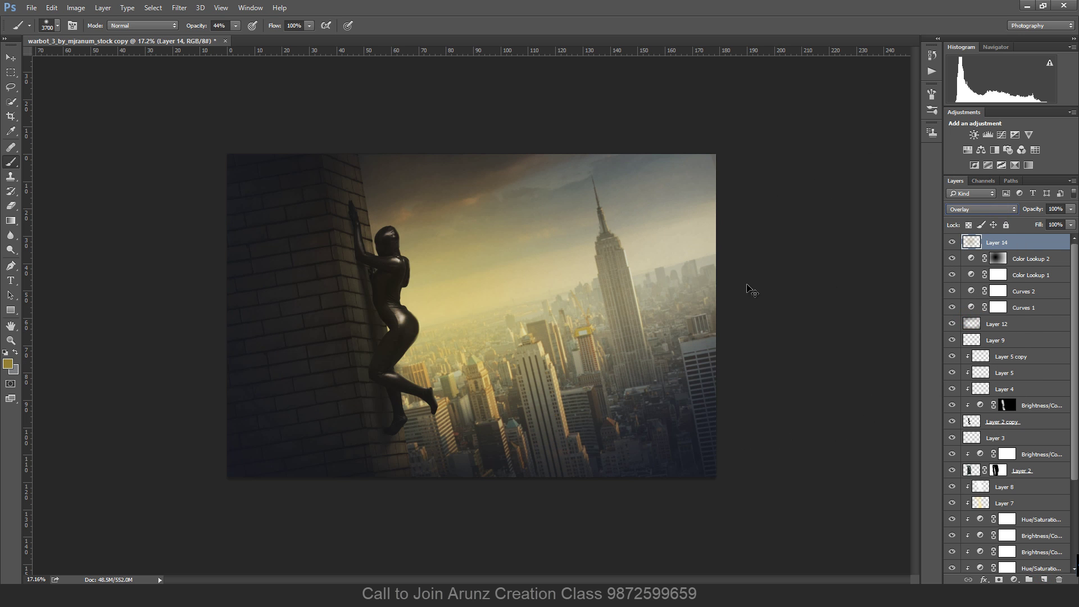
Shift and widen the Layer 14 glow across the skyline and set its fill to 34%.
{"action": "key", "text": "ctrl+t"}
{"action": "left_click_drag", "start_coordinate": [525, 334], "coordinate": [587, 335]}
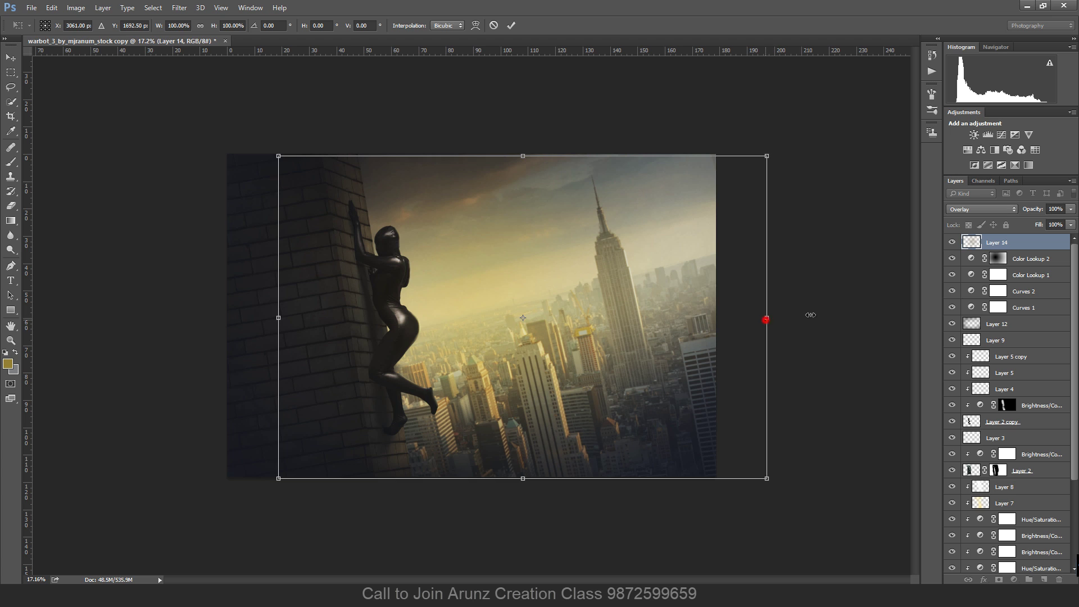
{"action": "left_click_drag", "start_coordinate": [766, 319], "coordinate": [931, 311]}
{"action": "left_click_drag", "start_coordinate": [816, 322], "coordinate": [836, 323]}
{"action": "double_click", "coordinate": [829, 322]}
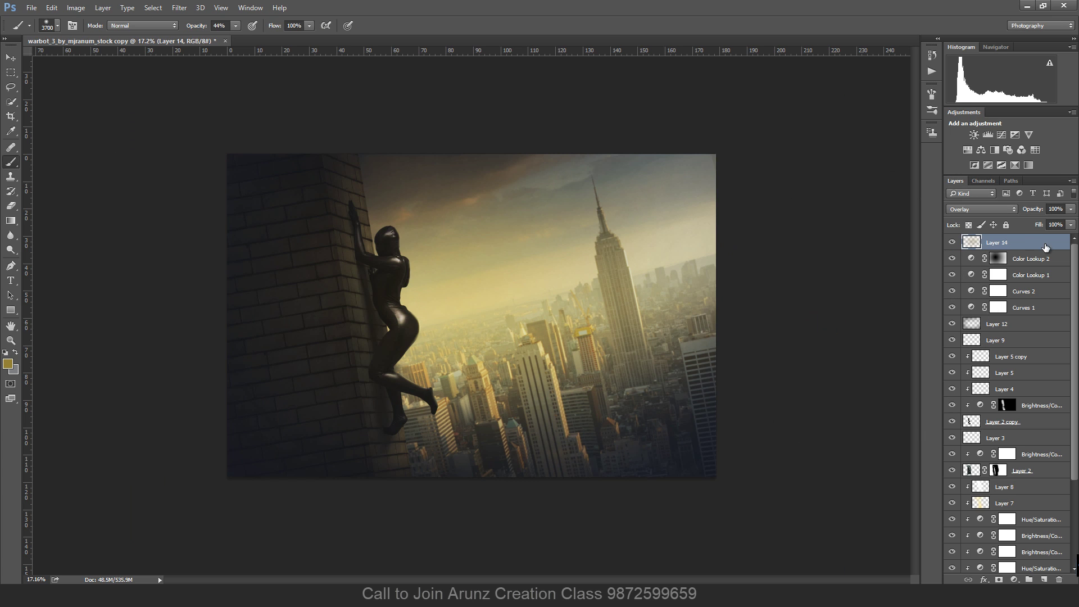
{"action": "left_click", "coordinate": [1071, 224]}
{"action": "left_click", "coordinate": [1030, 237]}
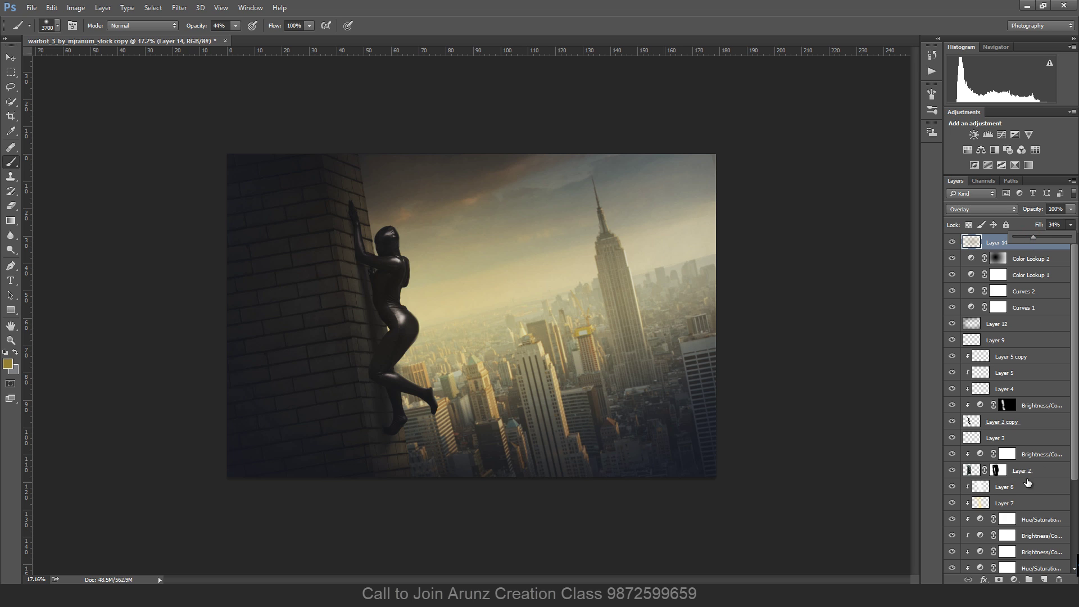
Raise the fill of Layer 10 slightly.
{"action": "scroll", "coordinate": [1023, 487], "scroll_direction": "down", "scroll_amount": 3}
{"action": "left_click", "coordinate": [1017, 521]}
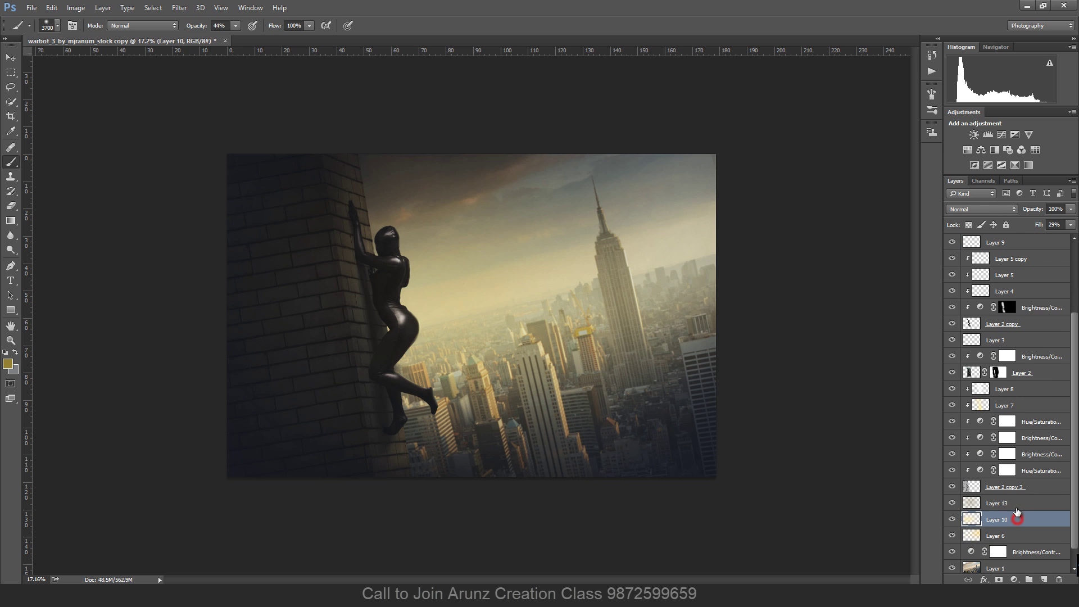
{"action": "left_click", "coordinate": [1071, 224]}
{"action": "mouse_move", "coordinate": [1024, 235]}
{"action": "left_mouse_down"}
{"action": "mouse_move", "coordinate": [1051, 235]}
{"action": "mouse_move", "coordinate": [1031, 235]}
{"action": "left_mouse_up"}
Compare the image with Layer 6, Layer 10 and Layer 13 each hidden and shown.
{"action": "left_click", "coordinate": [1011, 537]}
{"action": "left_click", "coordinate": [952, 536]}
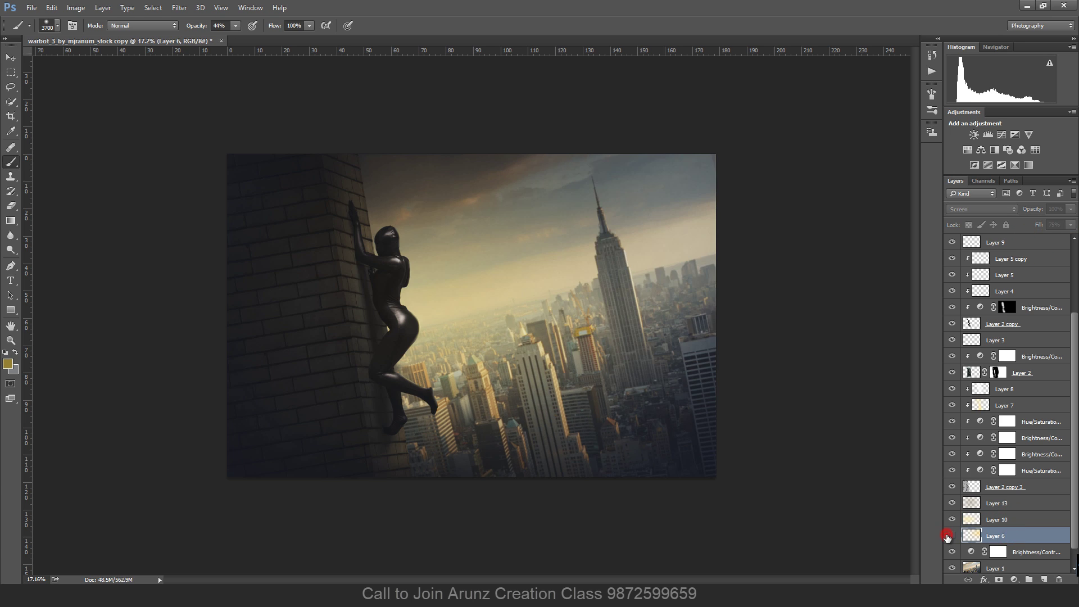
{"action": "left_click", "coordinate": [952, 536]}
{"action": "left_click", "coordinate": [952, 519]}
{"action": "left_click", "coordinate": [952, 520]}
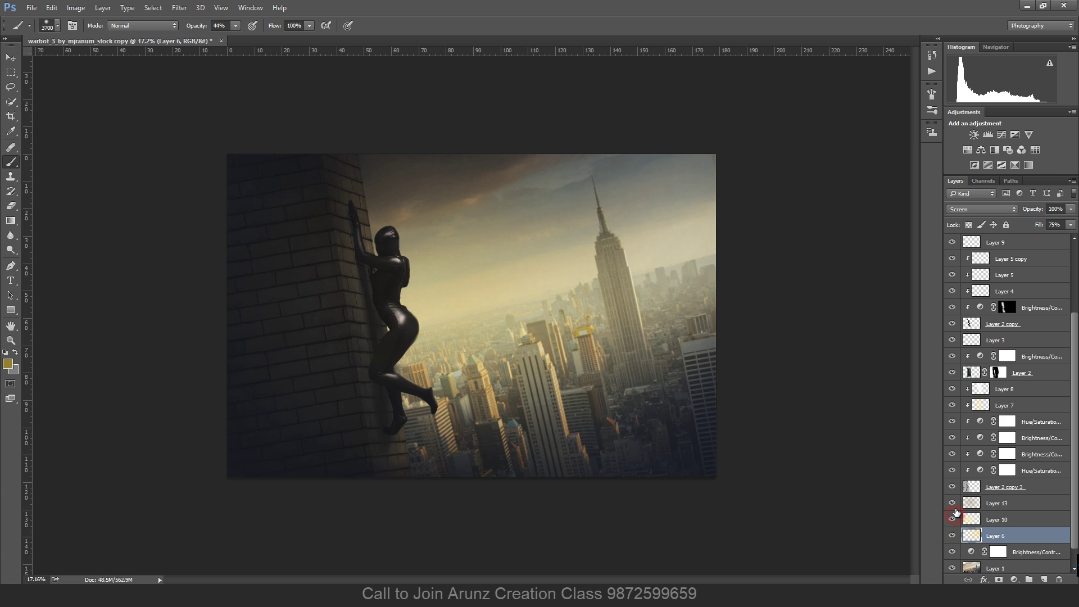
{"action": "left_click", "coordinate": [952, 503]}
{"action": "left_click", "coordinate": [952, 503]}
Set the fill of Layer 13 to 36%.
{"action": "left_click", "coordinate": [1000, 503]}
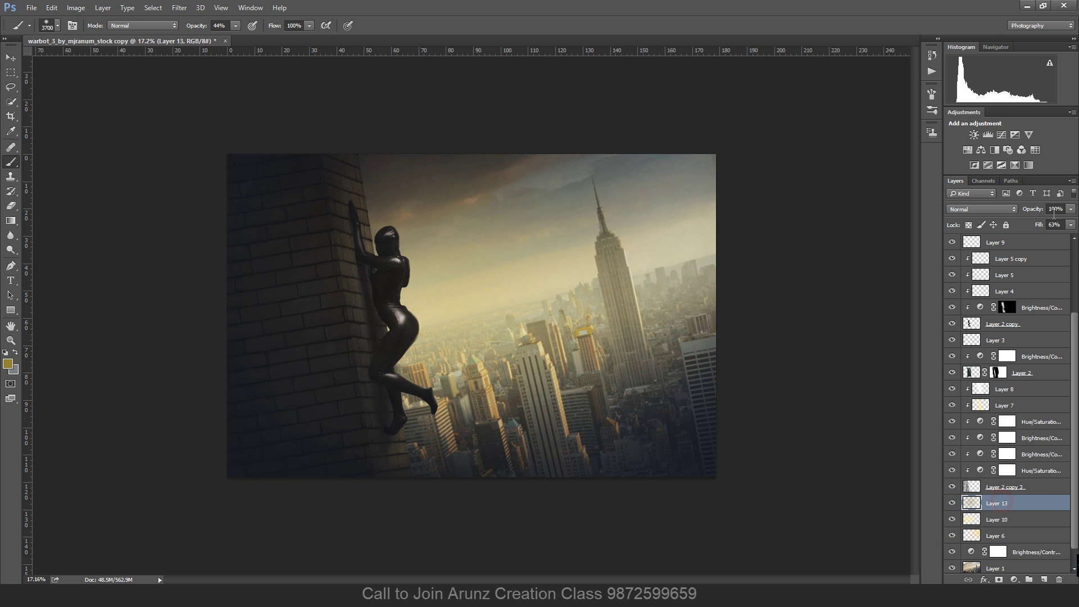
{"action": "left_click", "coordinate": [1071, 224]}
{"action": "mouse_move", "coordinate": [1052, 237]}
{"action": "left_mouse_down"}
{"action": "mouse_move", "coordinate": [1021, 237]}
{"action": "mouse_move", "coordinate": [1038, 237]}
{"action": "left_mouse_up"}
Add a Hue/Saturation adjustment above Layer 14 and lower its saturation to mute the colors.
{"action": "scroll", "coordinate": [1004, 288], "scroll_direction": "up", "scroll_amount": 5}
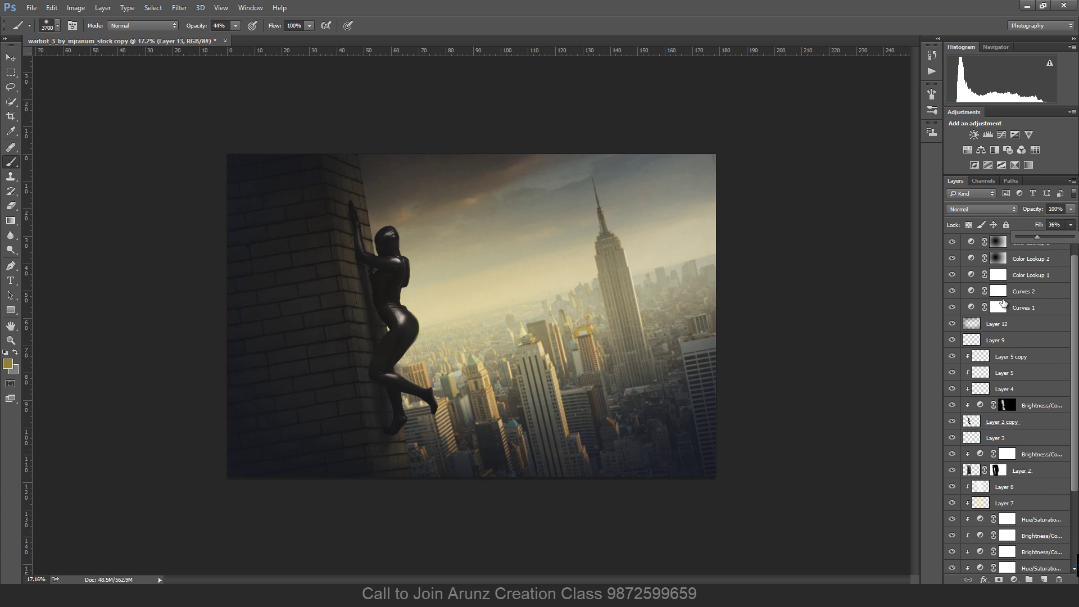
{"action": "left_click", "coordinate": [1000, 249]}
{"action": "left_click", "coordinate": [1000, 250]}
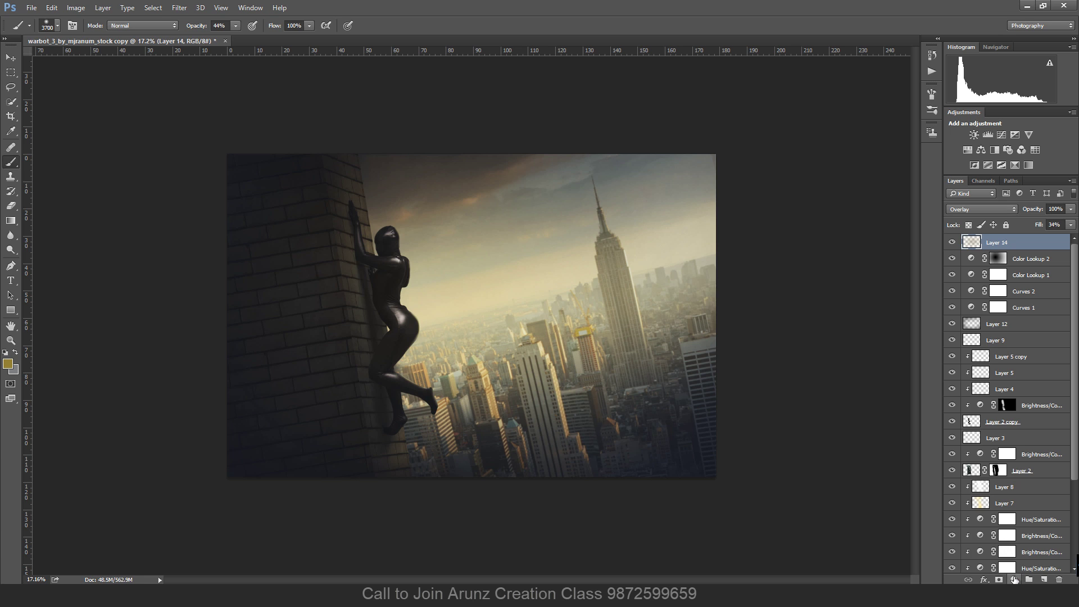
{"action": "left_click", "coordinate": [1014, 579]}
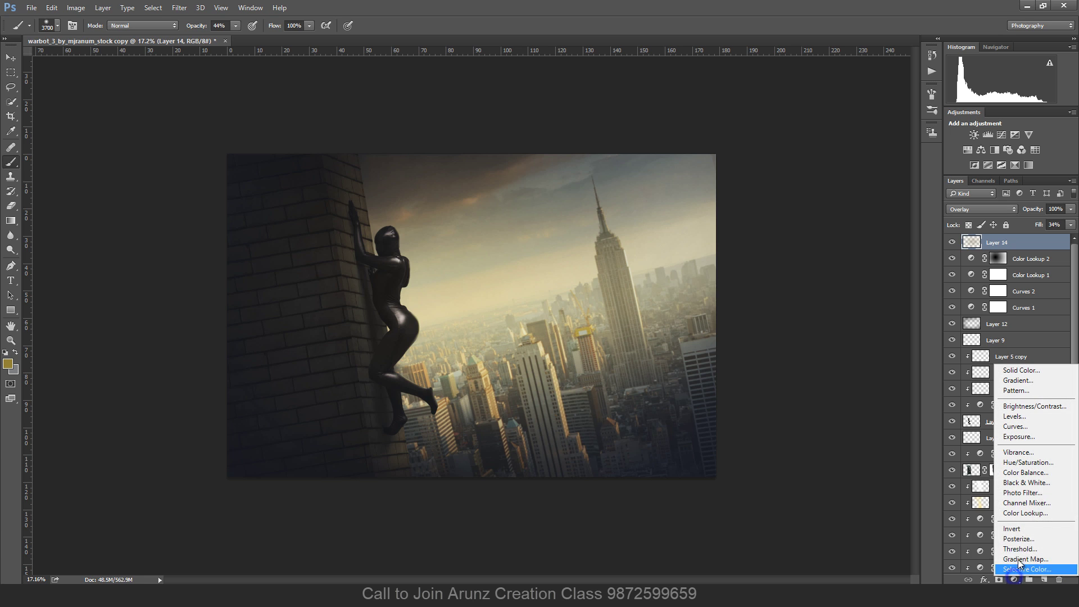
{"action": "left_click", "coordinate": [1031, 465]}
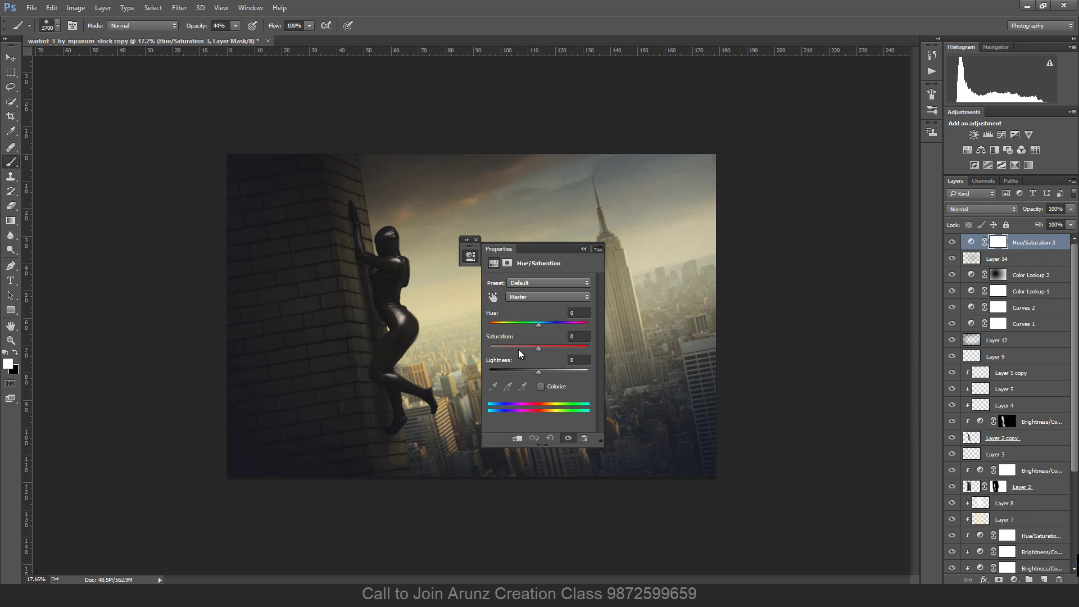
{"action": "left_click_drag", "start_coordinate": [533, 347], "coordinate": [507, 350]}
{"action": "left_click", "coordinate": [583, 248]}
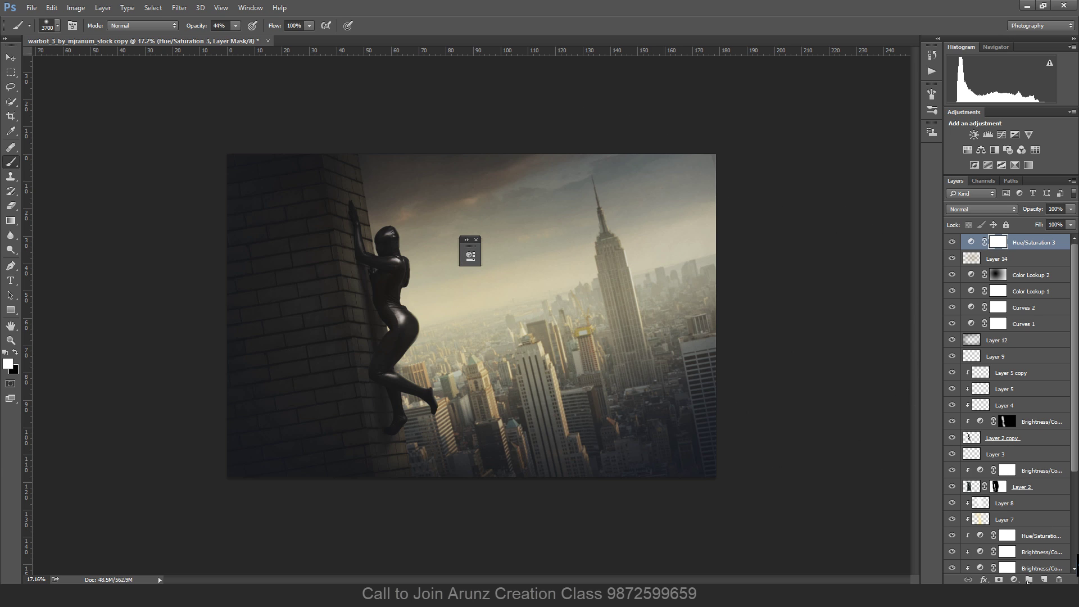
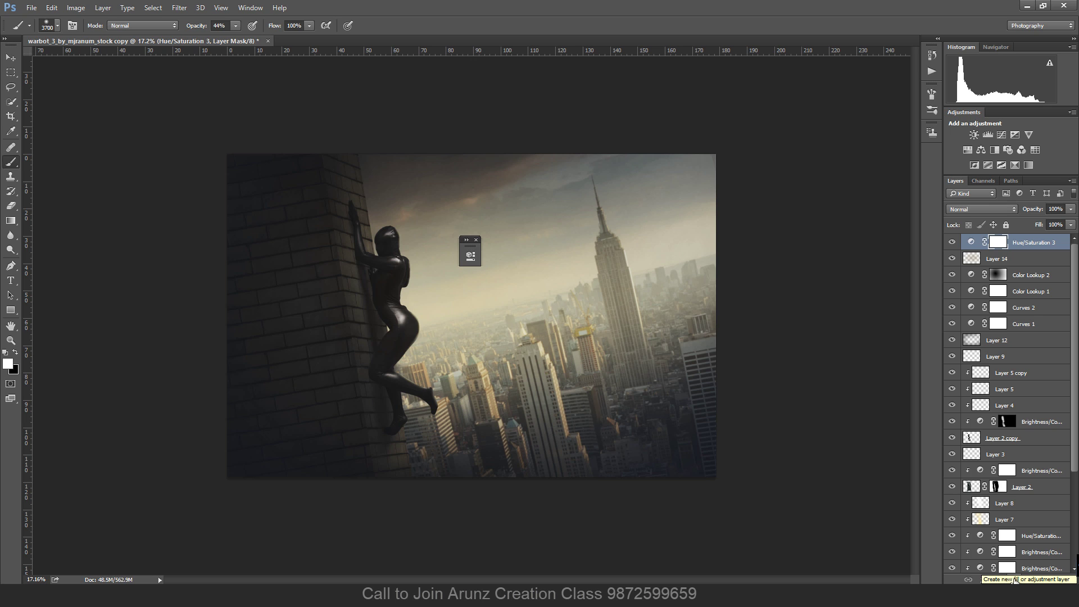
Set the saturation of the Hue/Saturation 3 adjustment to +22.
{"action": "left_click", "coordinate": [952, 242]}
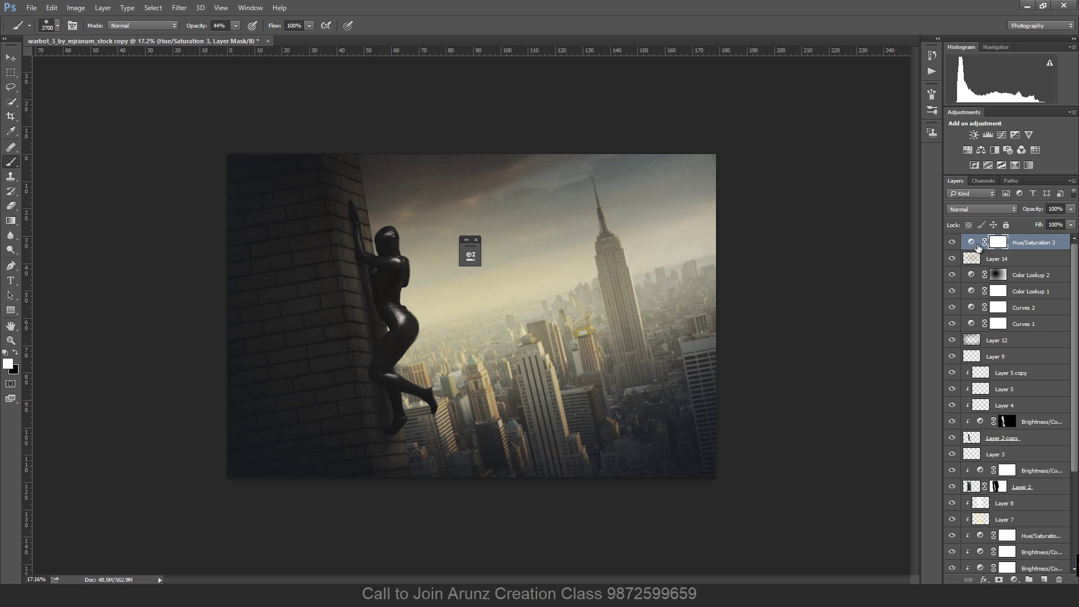
{"action": "double_click", "coordinate": [972, 242]}
{"action": "left_click_drag", "start_coordinate": [534, 344], "coordinate": [551, 353]}
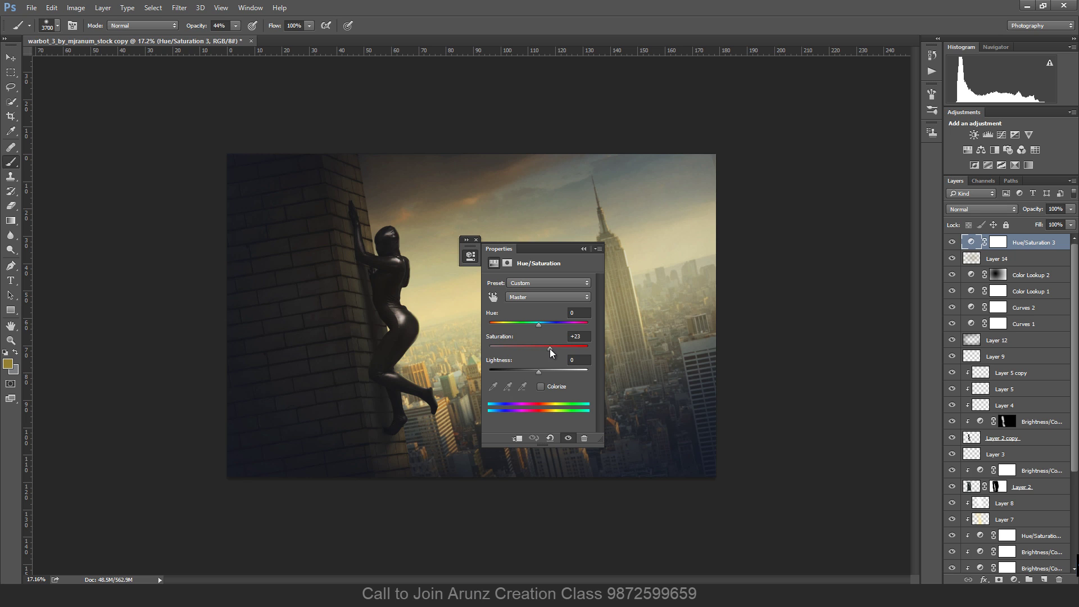
{"action": "left_click", "coordinate": [583, 249]}
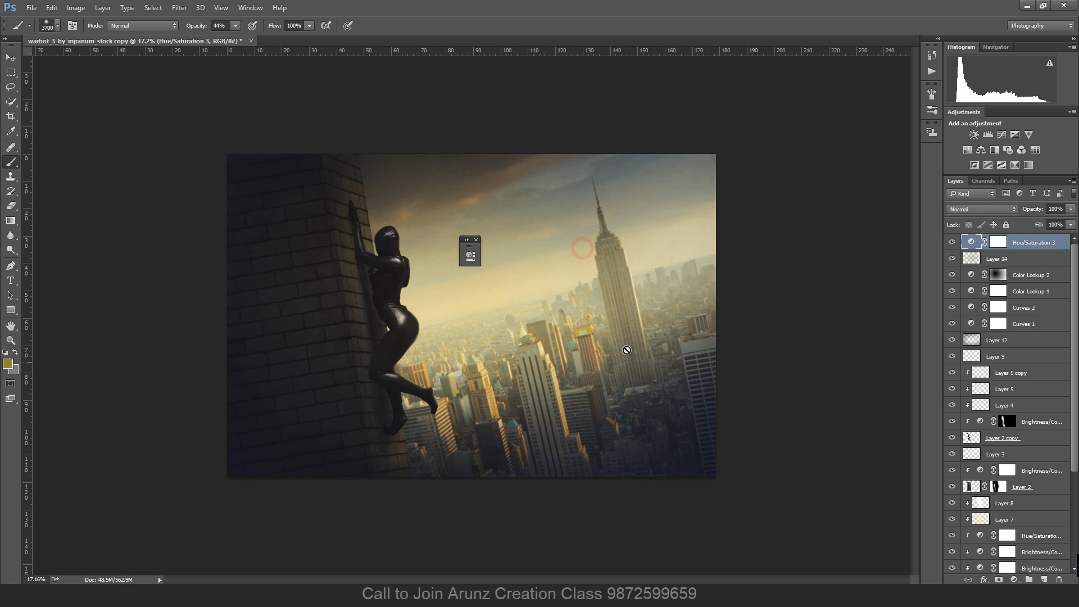
{"action": "left_click", "coordinate": [477, 239]}
{"action": "scroll", "coordinate": [584, 438], "scroll_direction": "up", "scroll_amount": 1}
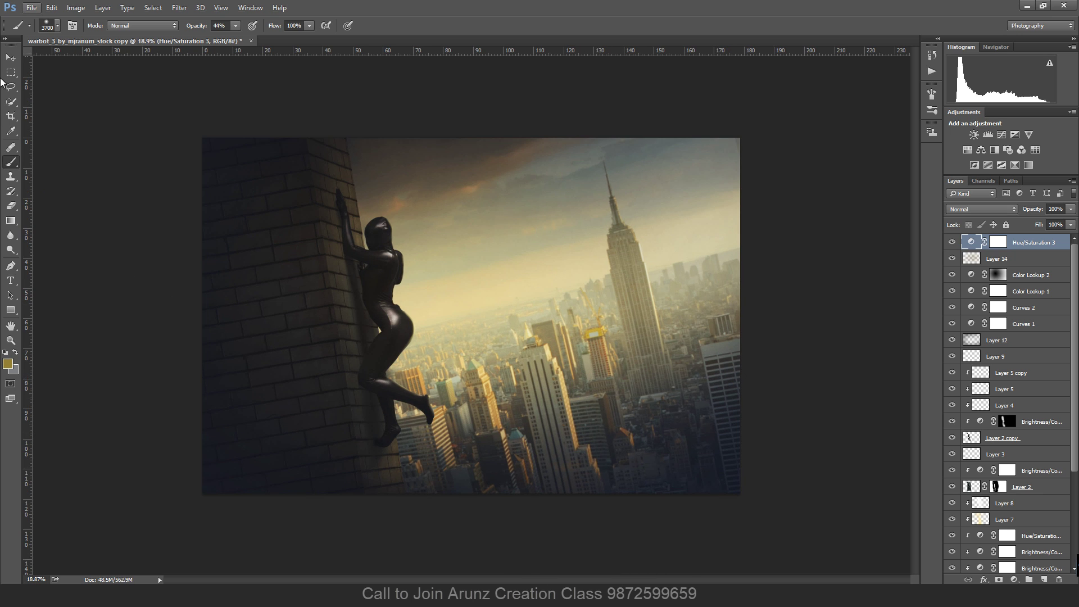
{"action": "left_click", "coordinate": [17, 59]}
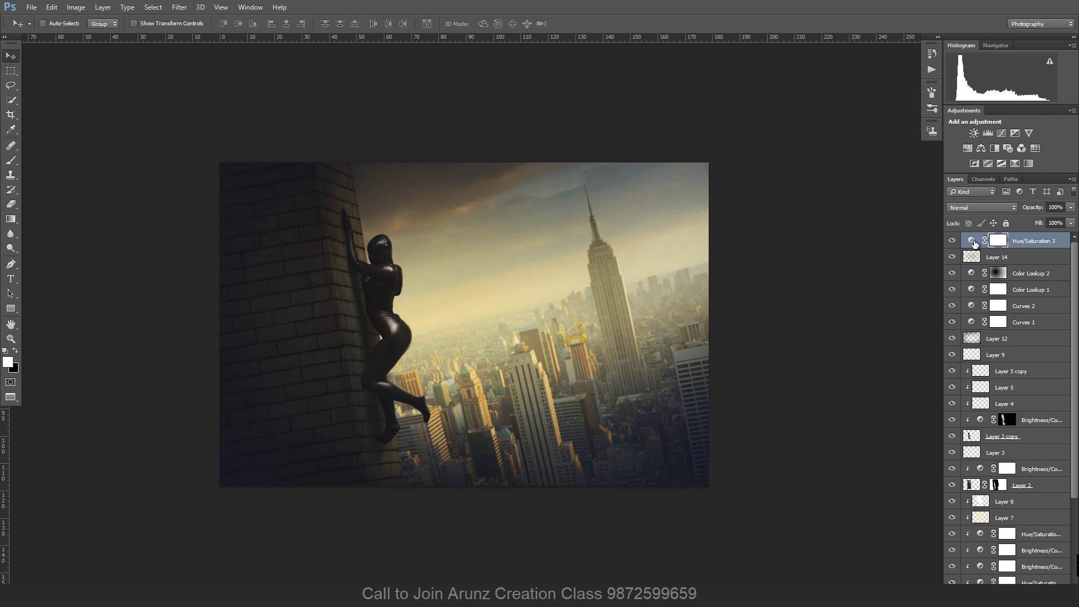
{"action": "double_click", "coordinate": [972, 241]}
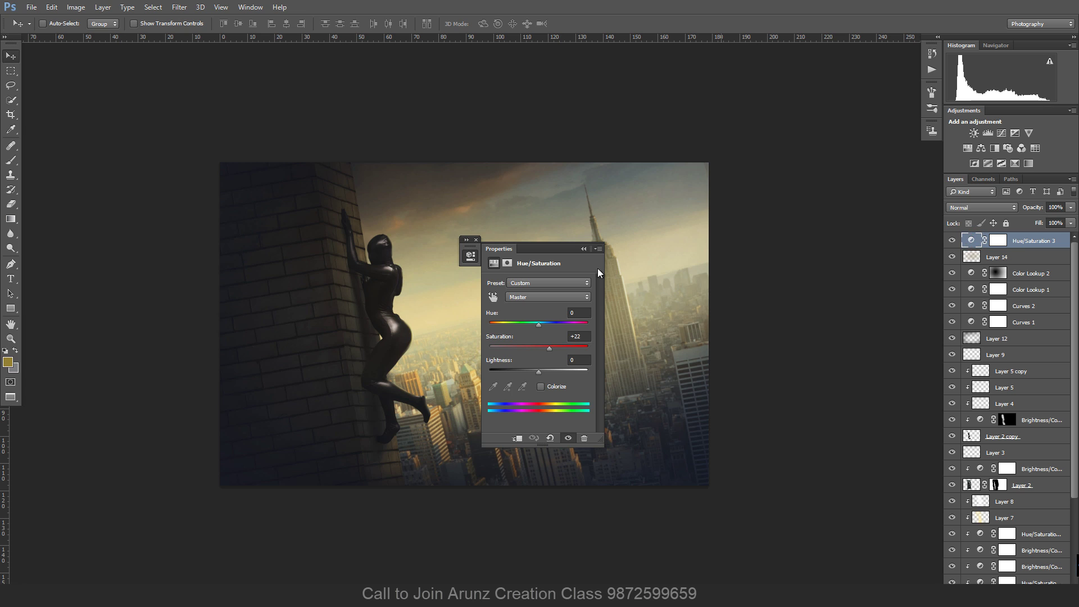
{"action": "left_click", "coordinate": [580, 246]}
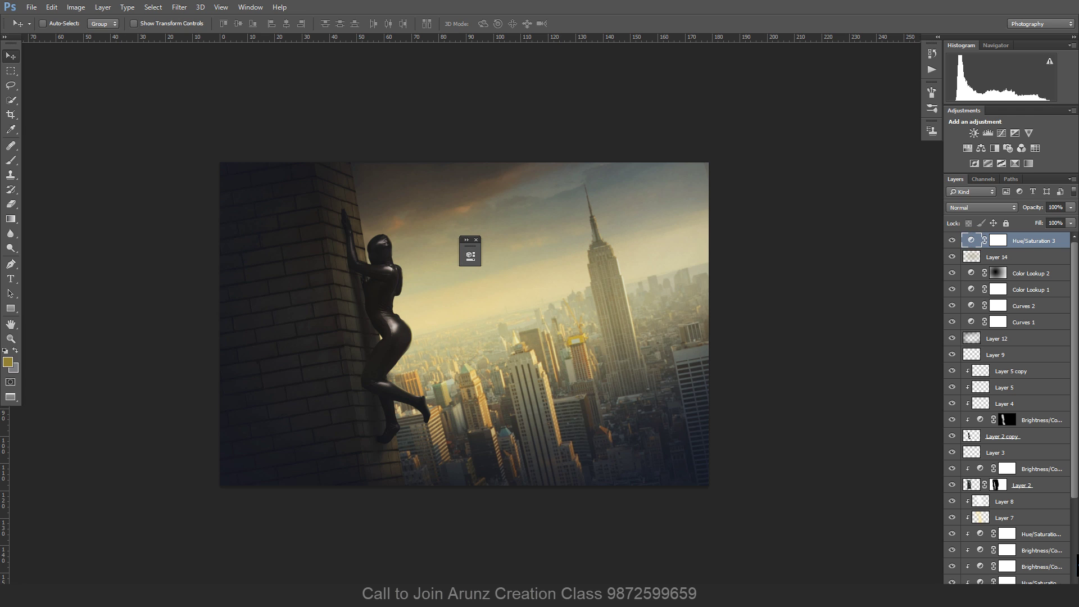
Add a Black & White adjustment with Reds 212, Yellows 87, Greens 5 and Cyans -35, and raise its Blues.
{"action": "left_click", "coordinate": [1002, 594]}
{"action": "left_click", "coordinate": [1044, 502]}
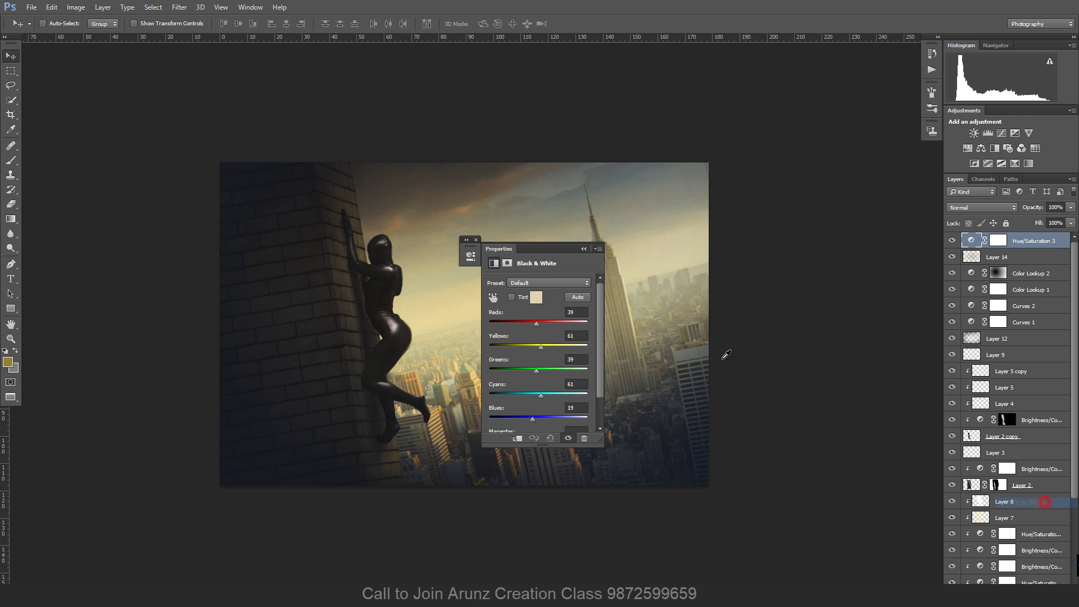
{"action": "left_click_drag", "start_coordinate": [544, 324], "coordinate": [546, 346]}
{"action": "left_click", "coordinate": [538, 371]}
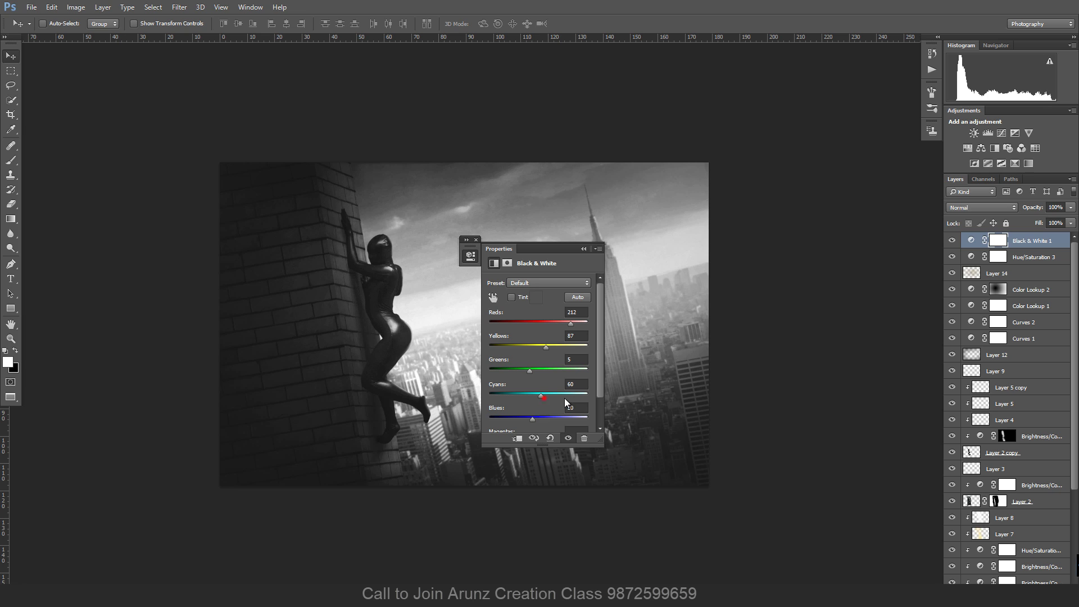
{"action": "left_click_drag", "start_coordinate": [564, 398], "coordinate": [544, 418]}
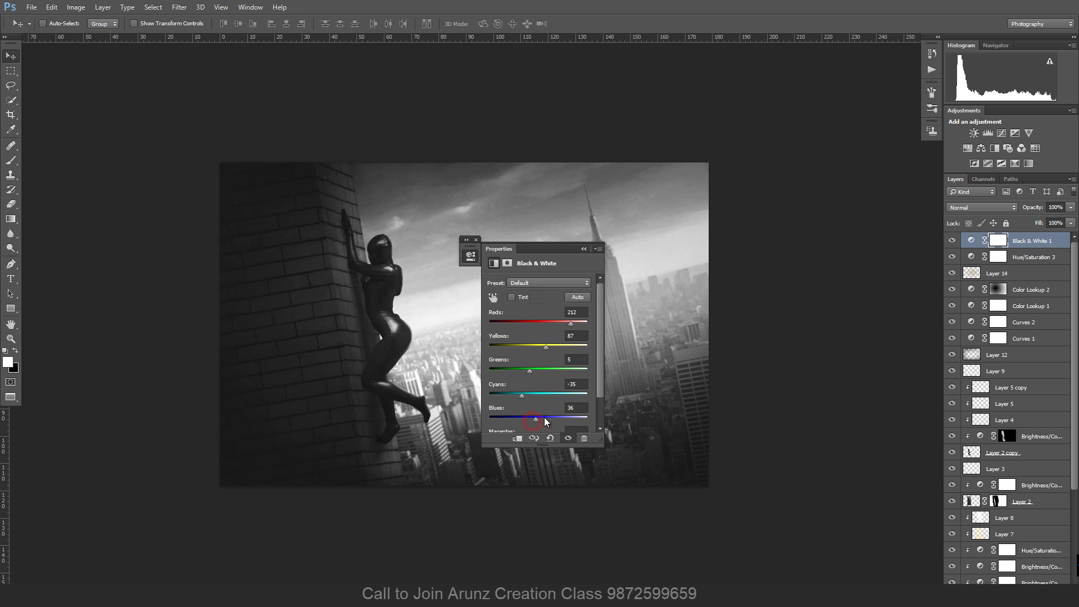
{"action": "left_click", "coordinate": [583, 248]}
Set the Black & White 1 adjustment to Soft Light blending at 51% opacity.
{"action": "left_click", "coordinate": [989, 207]}
{"action": "left_click", "coordinate": [979, 321]}
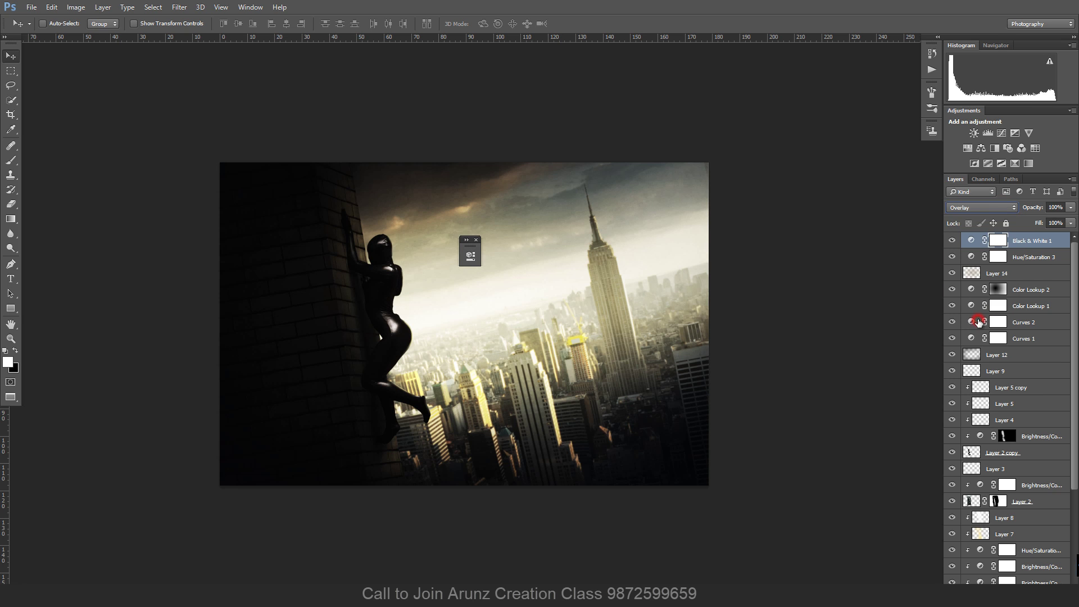
{"action": "left_click", "coordinate": [989, 207]}
{"action": "left_click", "coordinate": [978, 323]}
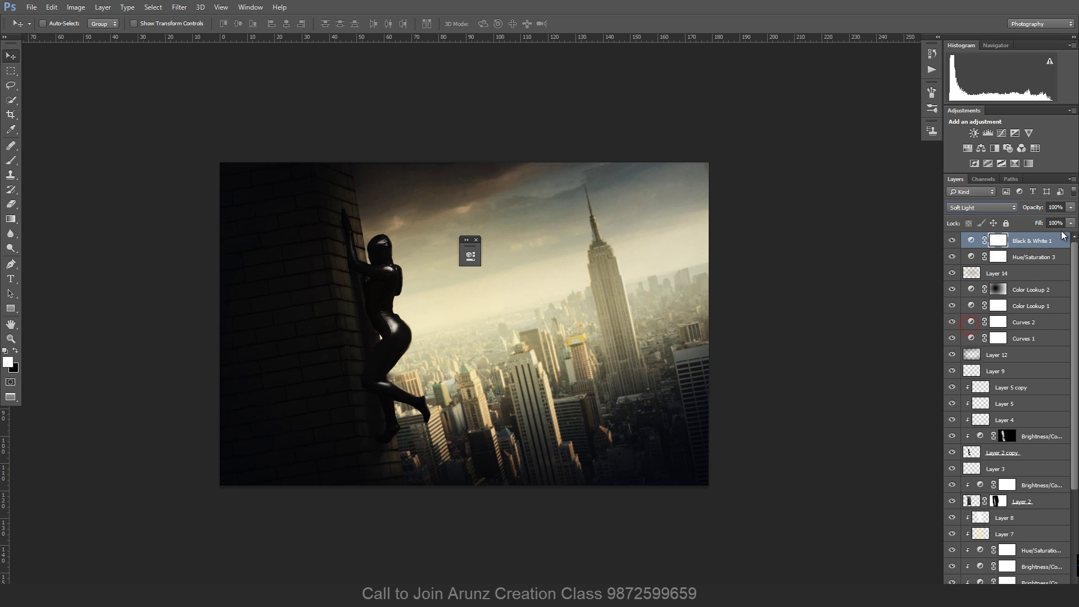
{"action": "left_click", "coordinate": [1070, 207]}
{"action": "left_click_drag", "start_coordinate": [1070, 220], "coordinate": [1045, 221]}
Fill the Black & White 1 mask with a wide radial gradient, Reverse off, running from beside the figure out past the canvas's lower corner.
{"action": "left_click", "coordinate": [11, 218]}
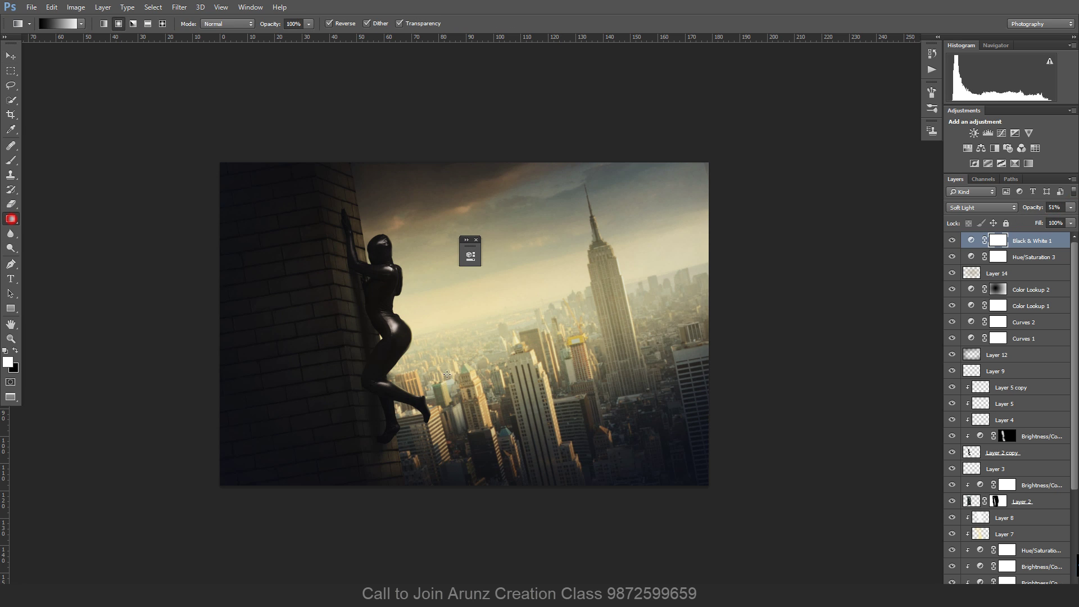
{"action": "mouse_move", "coordinate": [448, 345]}
{"action": "left_mouse_down"}
{"action": "mouse_move", "coordinate": [445, 333]}
{"action": "mouse_move", "coordinate": [585, 421]}
{"action": "left_mouse_up"}
{"action": "left_click", "coordinate": [328, 24]}
{"action": "left_click_drag", "start_coordinate": [381, 305], "coordinate": [628, 421]}
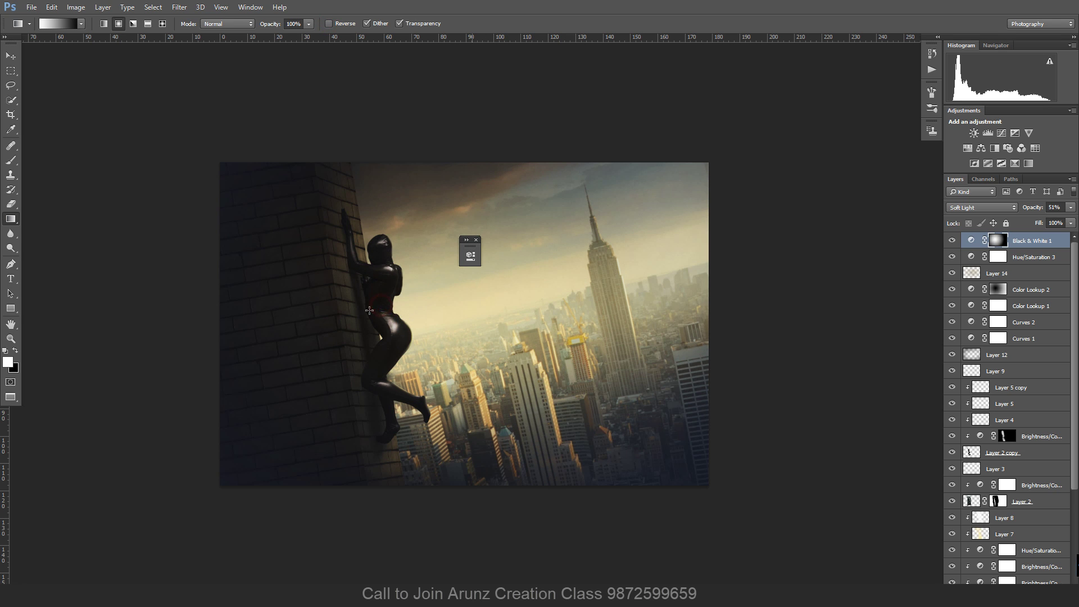
{"action": "left_click_drag", "start_coordinate": [378, 309], "coordinate": [702, 478]}
{"action": "left_click_drag", "start_coordinate": [457, 318], "coordinate": [854, 504]}
Switch the document back to the standard screen mode.
{"action": "key", "text": "f"}
{"action": "key", "text": "f"}
{"action": "scroll", "coordinate": [562, 303], "scroll_direction": "down", "scroll_amount": 5}
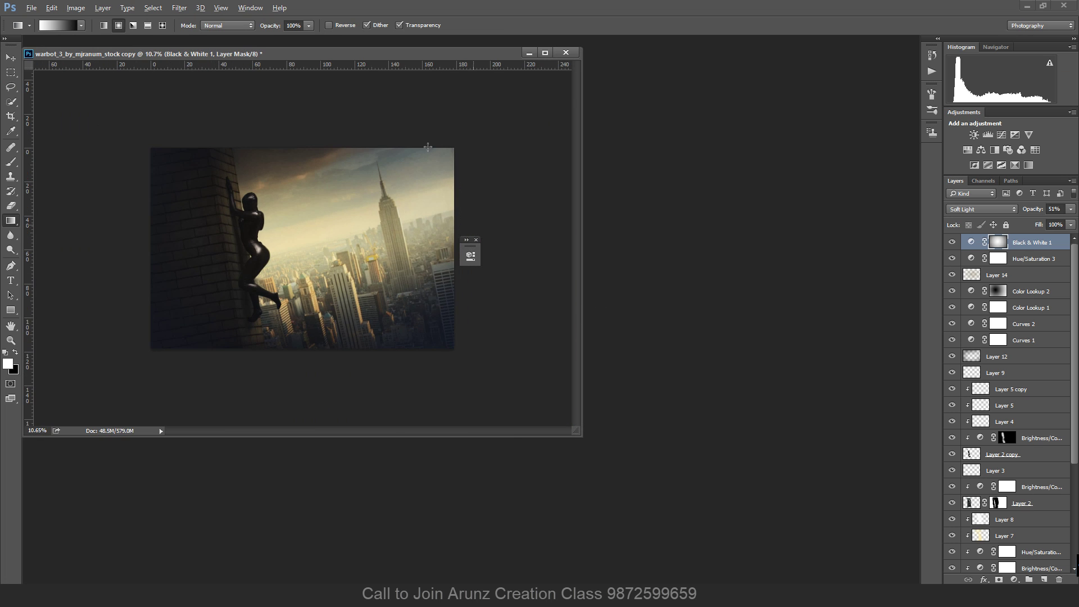
Add a Curves adjustment above Black & White 1 and lift the lower part of its curve to lighten the shadows.
{"action": "left_click_drag", "start_coordinate": [462, 57], "coordinate": [595, 99]}
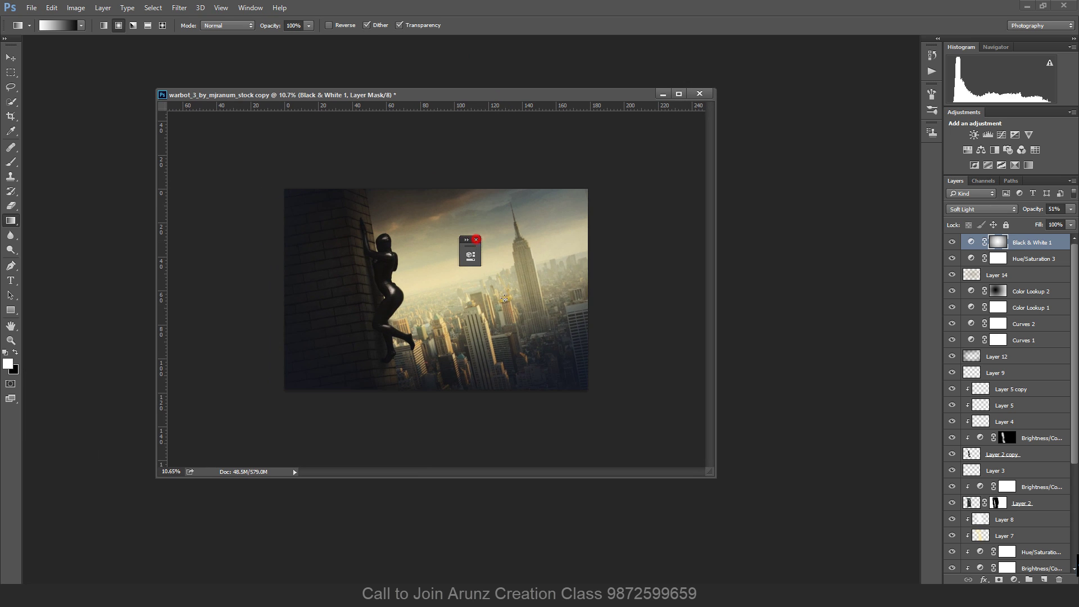
{"action": "scroll", "coordinate": [504, 298], "scroll_direction": "up", "scroll_amount": 2}
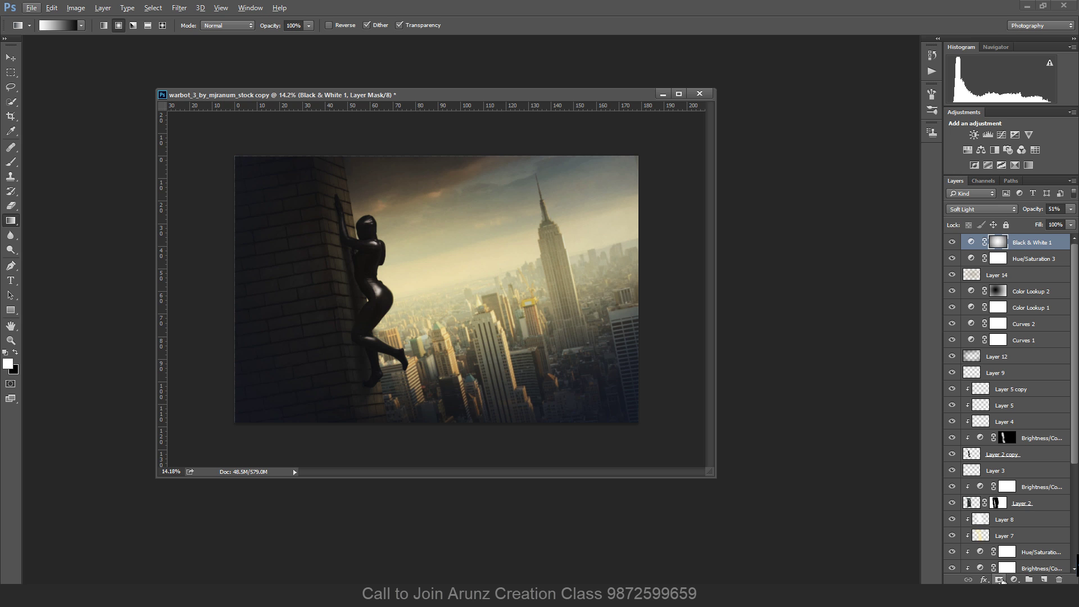
{"action": "left_click", "coordinate": [1014, 579]}
{"action": "left_click", "coordinate": [1032, 428]}
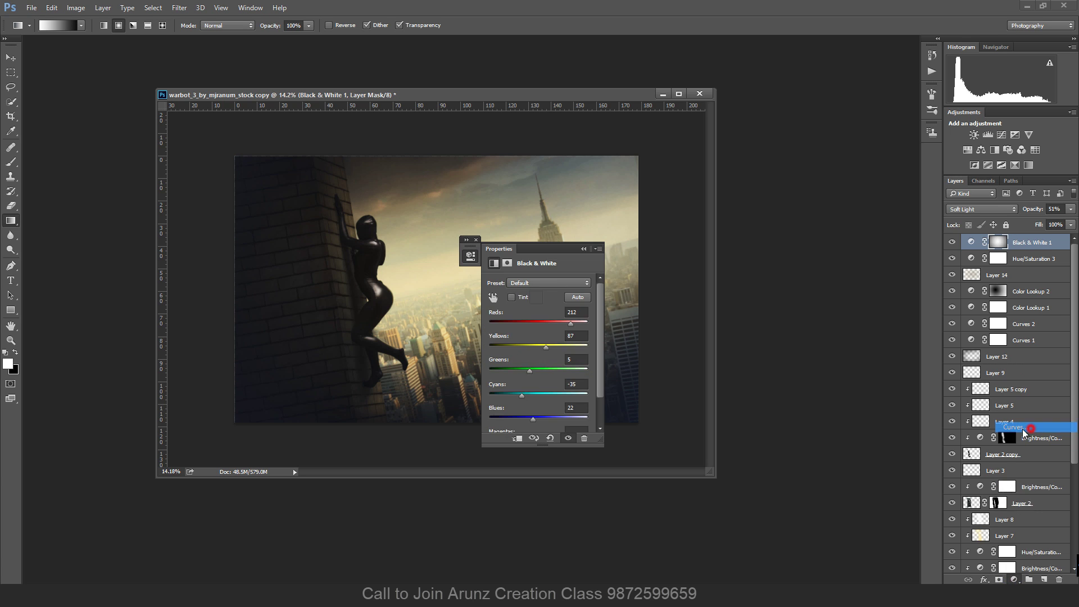
{"action": "left_click_drag", "start_coordinate": [511, 386], "coordinate": [532, 357]}
{"action": "left_click", "coordinate": [583, 250]}
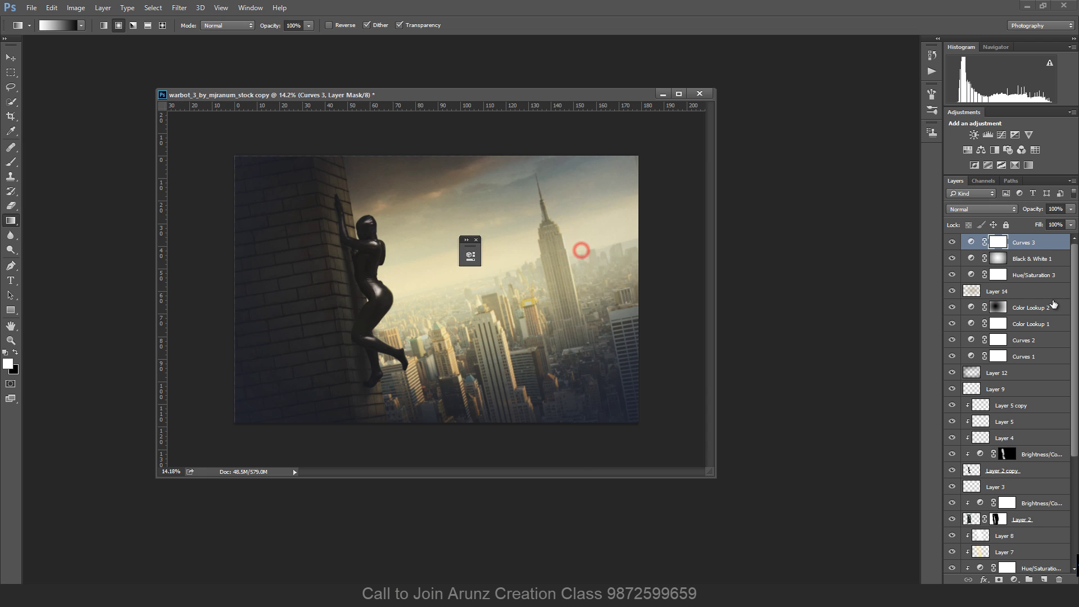
Select Layer 2 copy and toggle its visibility off and on to check the climbing figure.
{"action": "left_click", "coordinate": [1003, 470]}
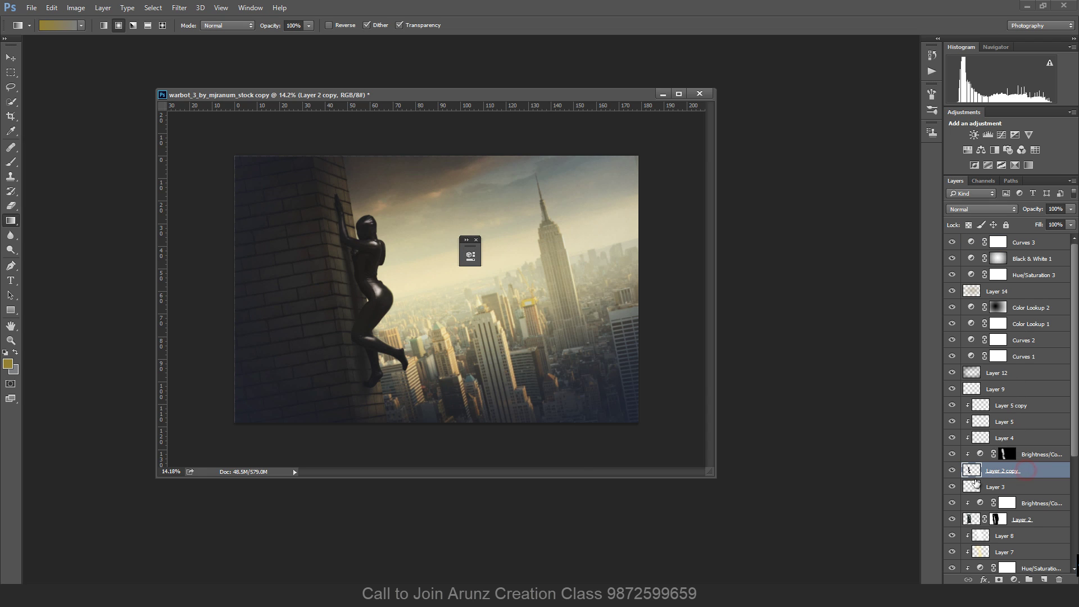
{"action": "left_click", "coordinate": [952, 470]}
{"action": "left_click", "coordinate": [952, 470]}
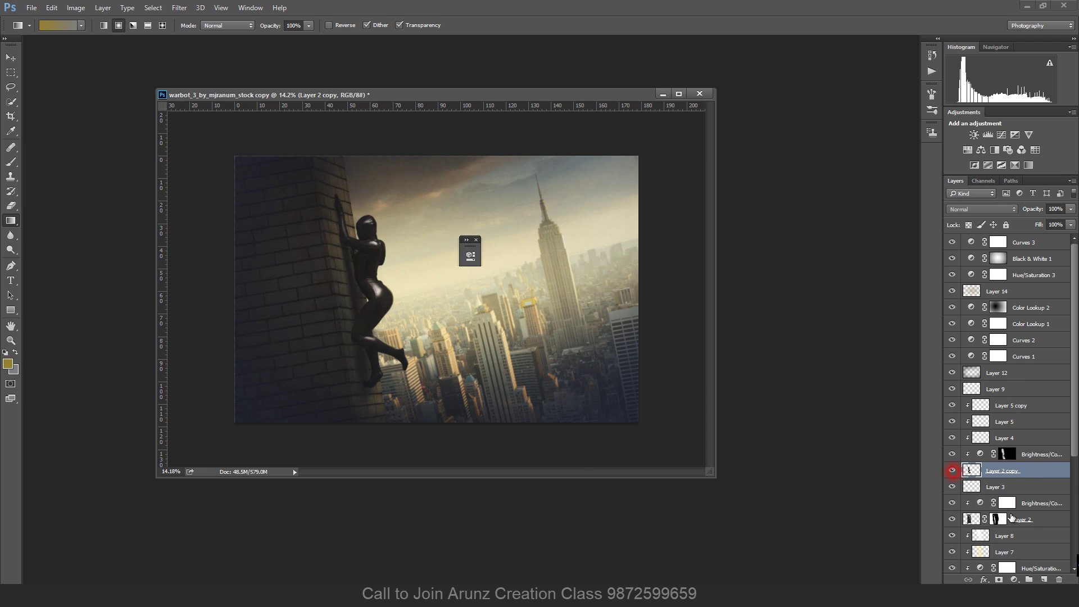
{"action": "left_click", "coordinate": [1015, 579]}
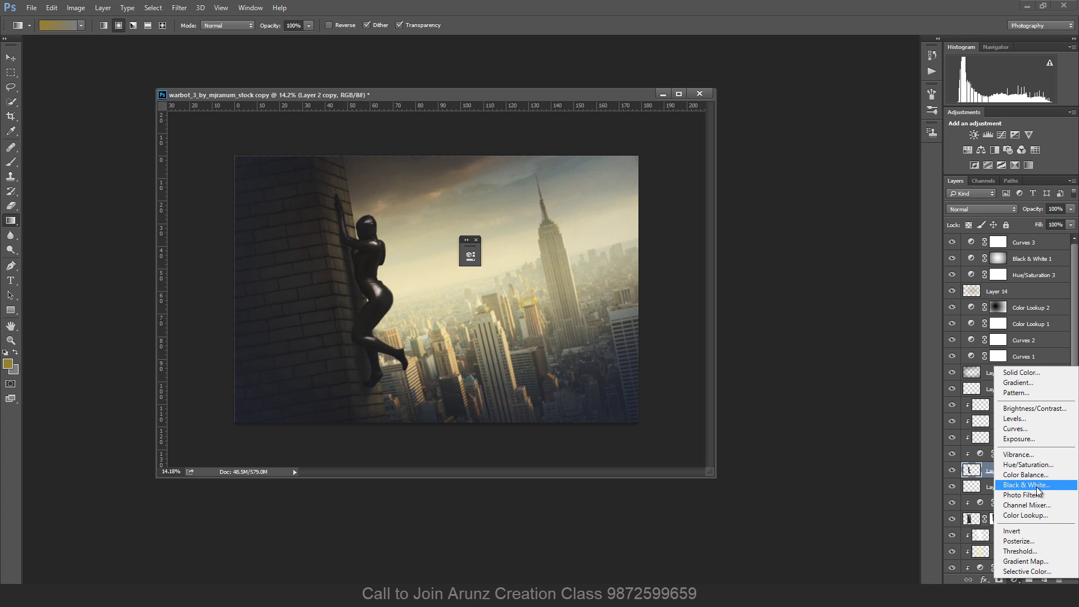
{"action": "left_click", "coordinate": [838, 427]}
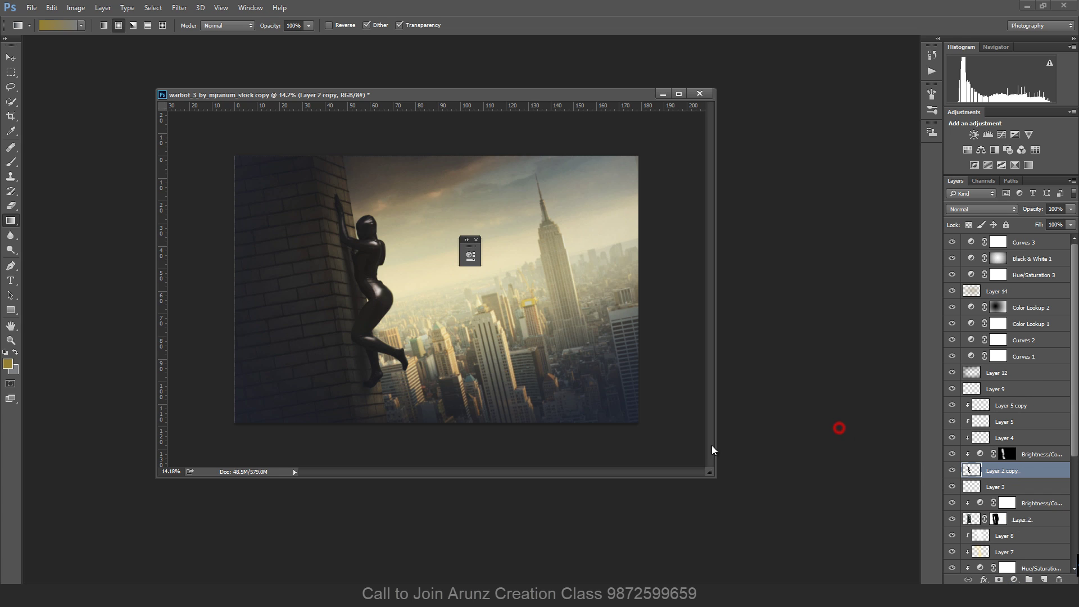